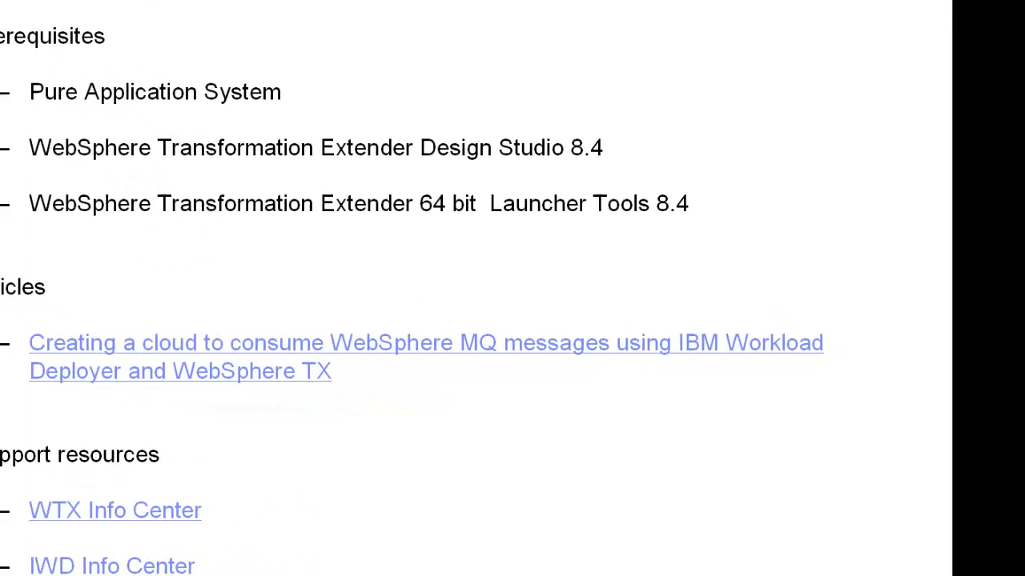
left_click_drag(876, 575, 890, 517)
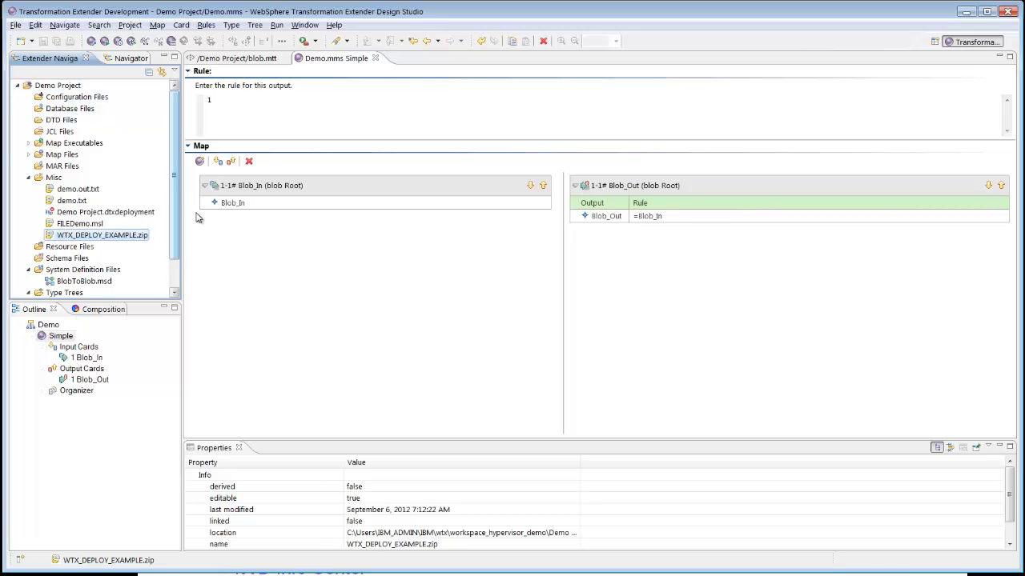
- Open the blob.mtt type tree from the project's Type Trees folder and select its blob item
left_click_drag(177, 216, 176, 250)
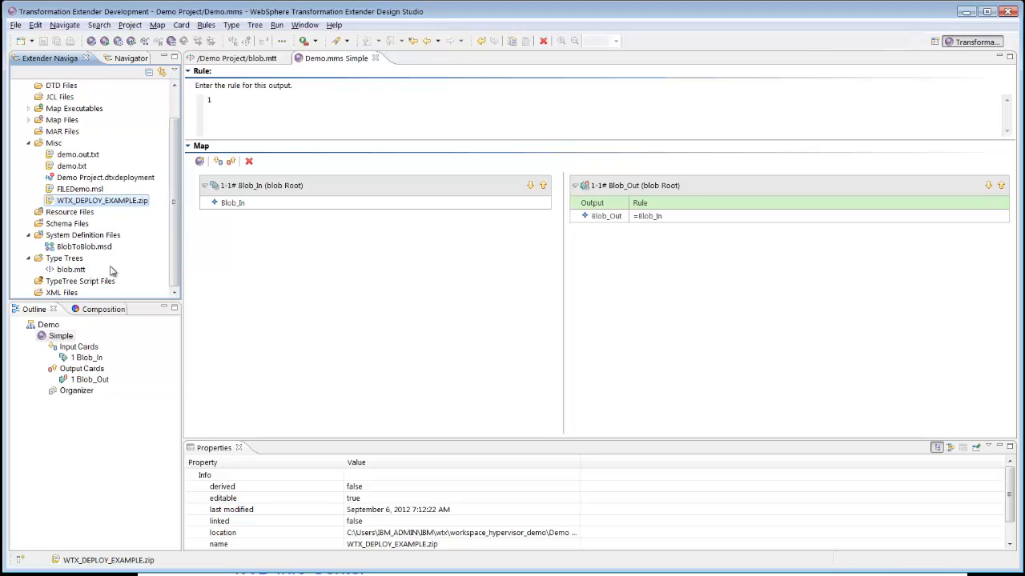
double_click(70, 270)
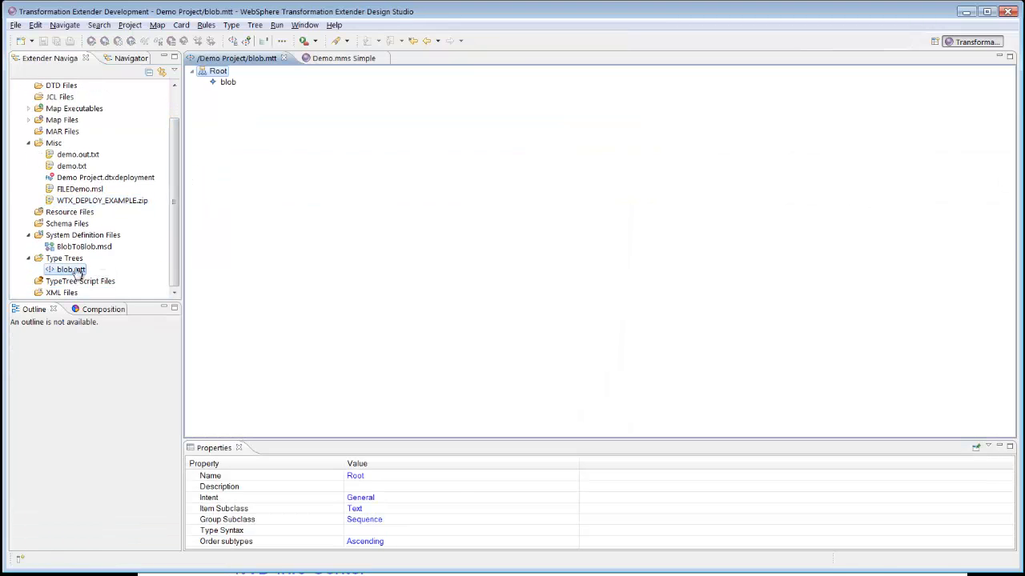
left_click(233, 88)
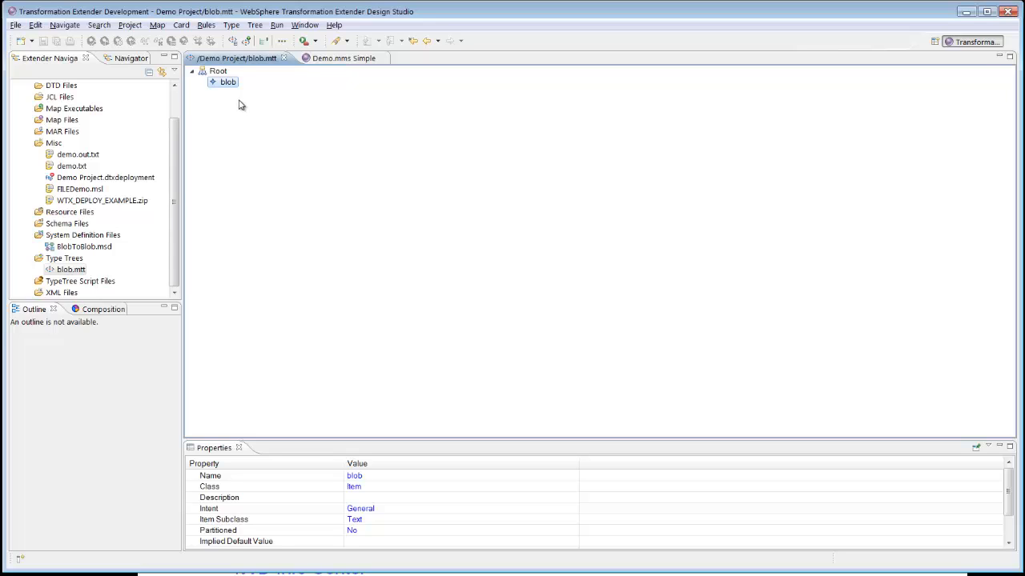
- Return to the Demo.mms map and review the Blob_In input card settings of the Simple map
left_click(330, 61)
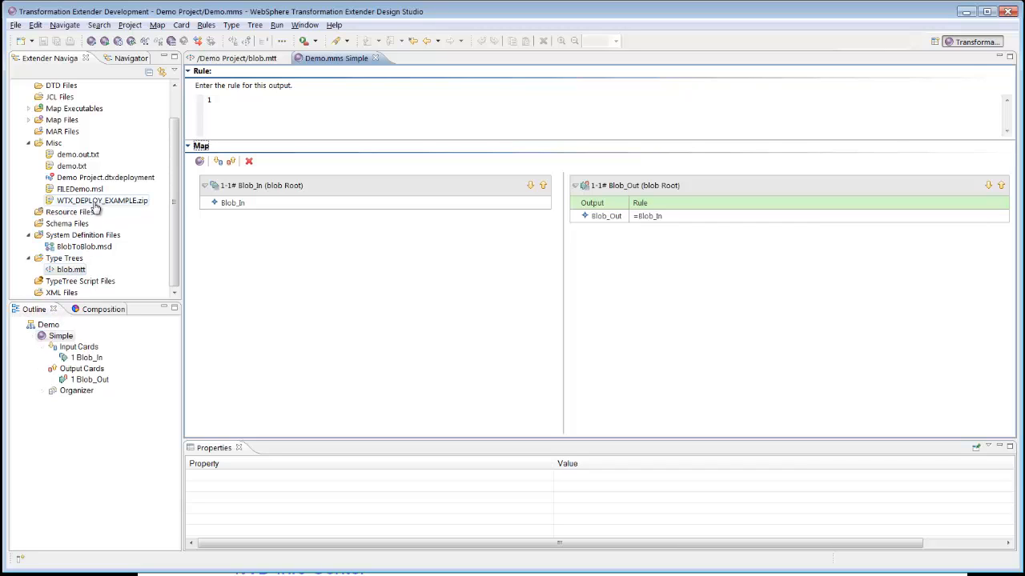
left_click(61, 337)
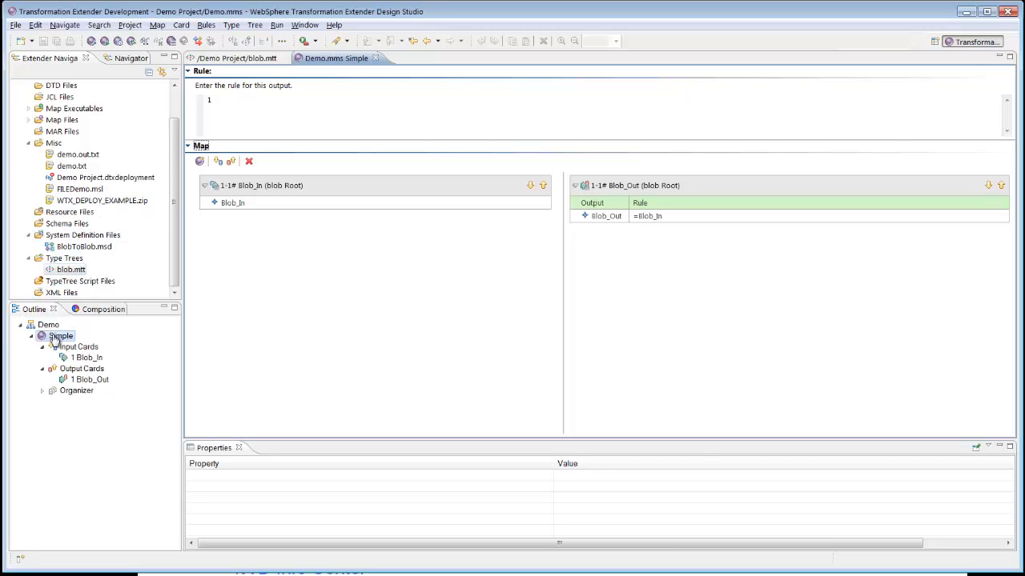
right_click(94, 358)
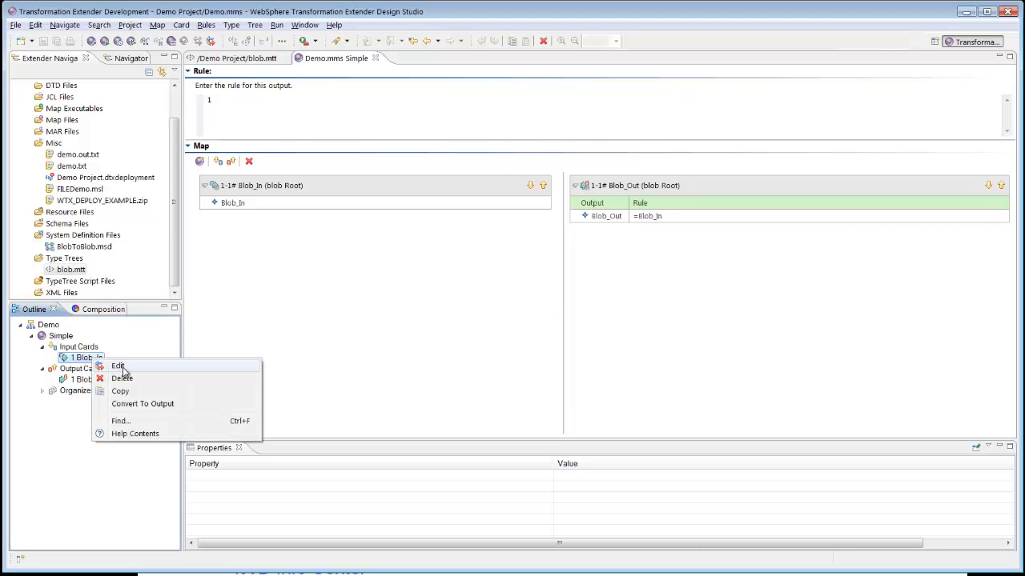
left_click(120, 367)
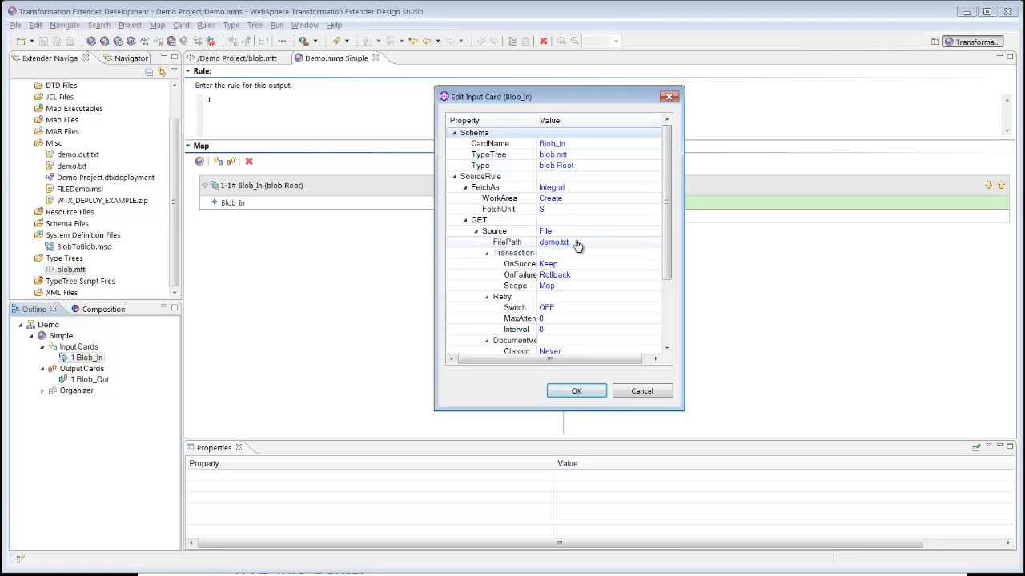
left_click(551, 391)
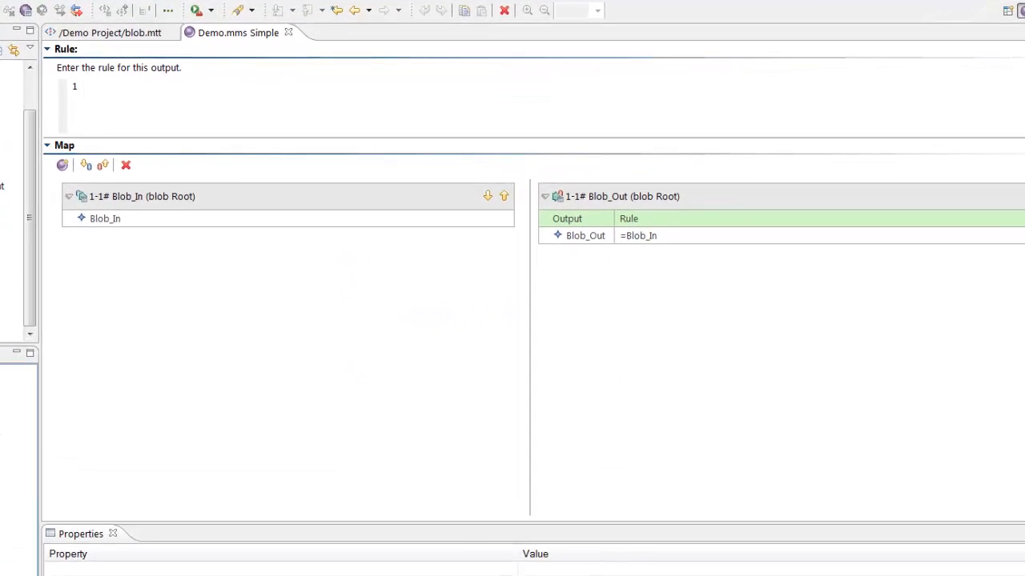
- Review the Blob_Out output card settings of the Simple map
right_click(101, 381)
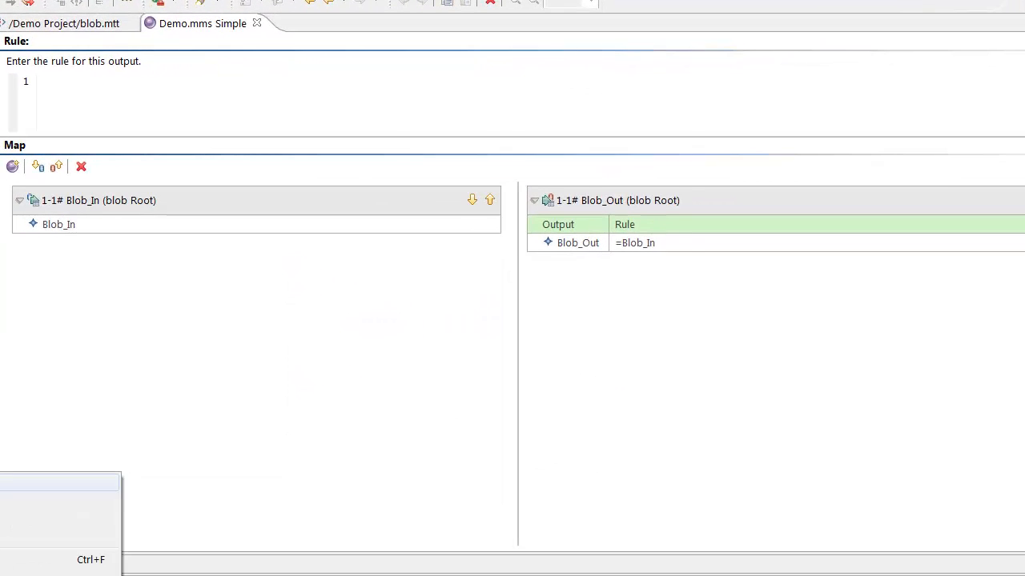
left_click(61, 482)
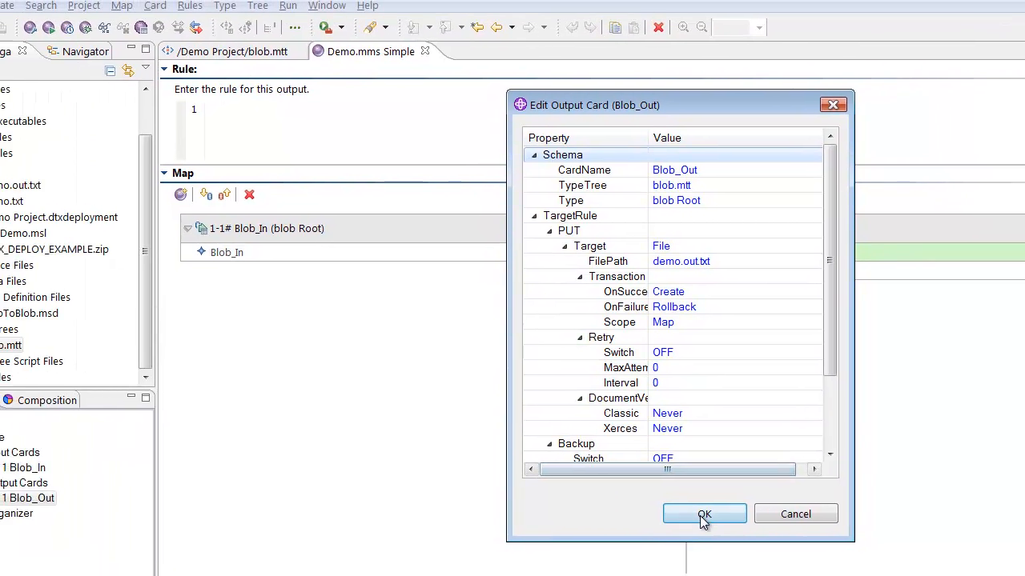
left_click(704, 515)
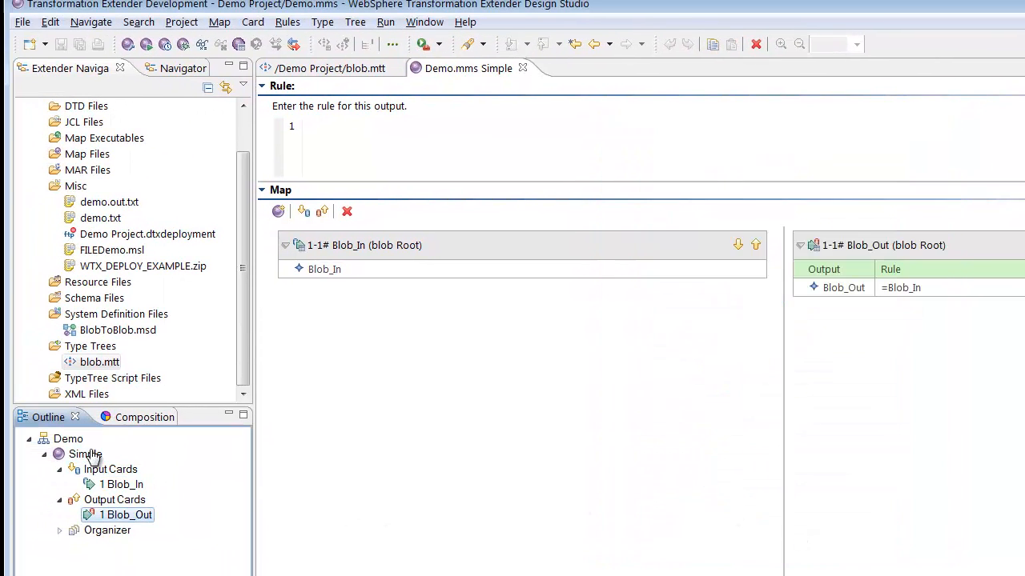
- Build the Simple map
left_click(88, 454)
right_click(88, 454)
left_click(145, 409)
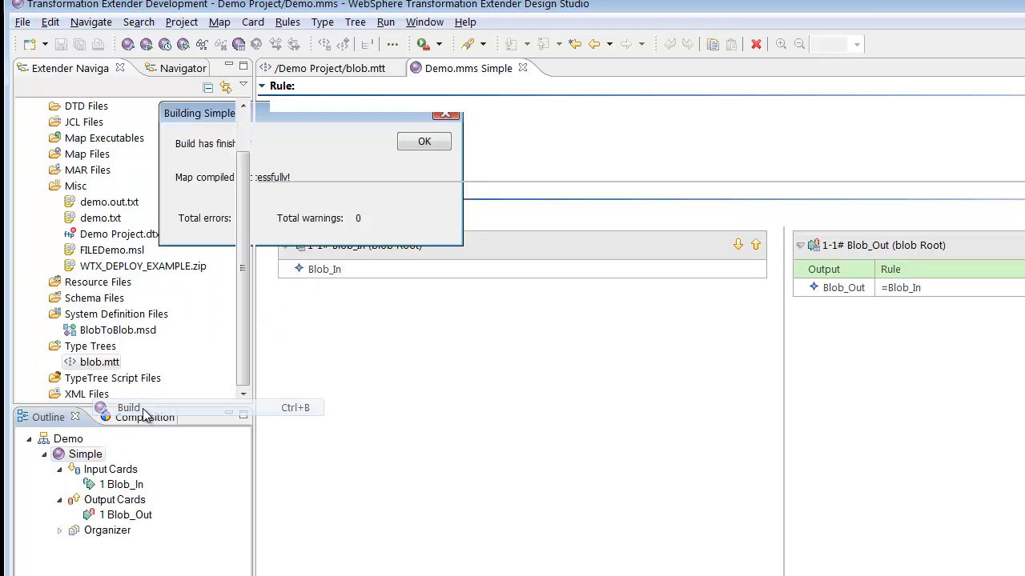
- Run the Simple map and close the Command Server dialog
right_click(97, 456)
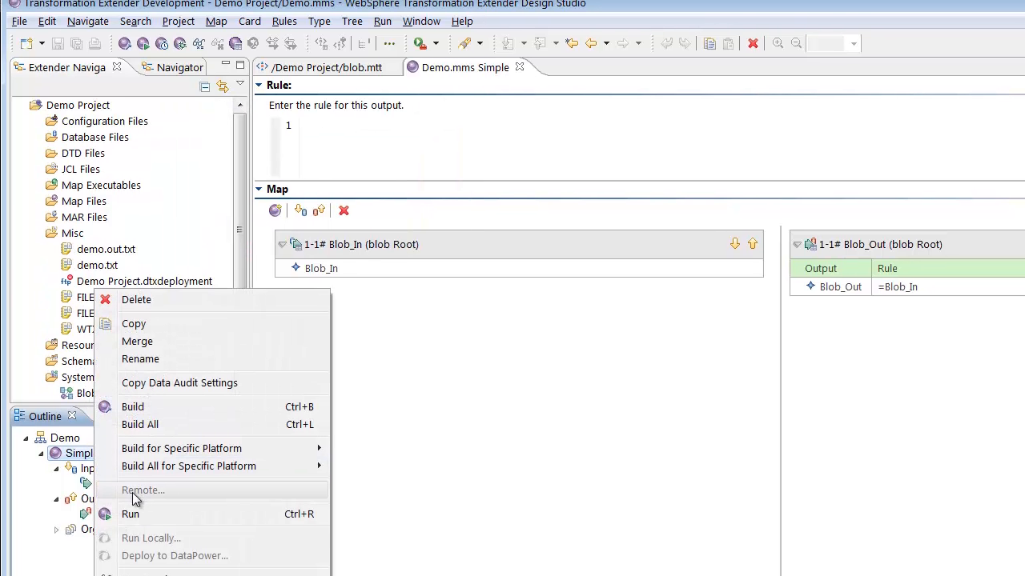
left_click(130, 514)
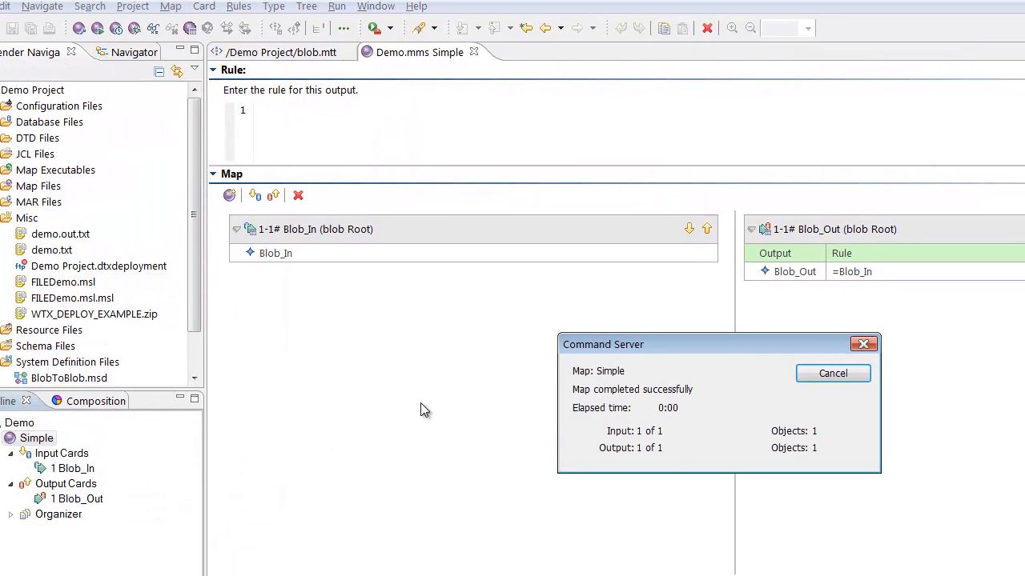
left_click(831, 374)
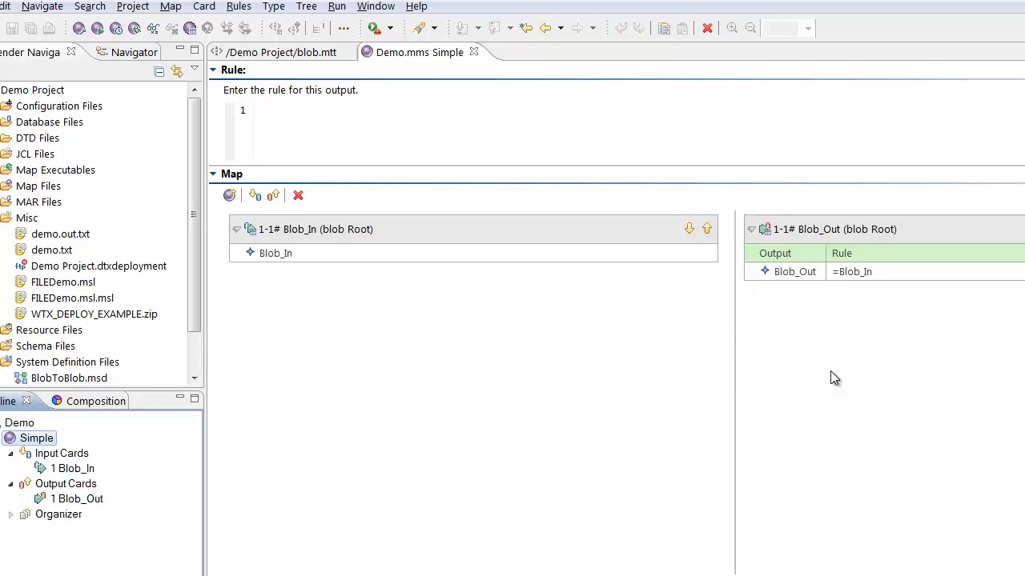
- Open the demo.out.txt output file to check its contents and return to the Demo.mms map
double_click(60, 234)
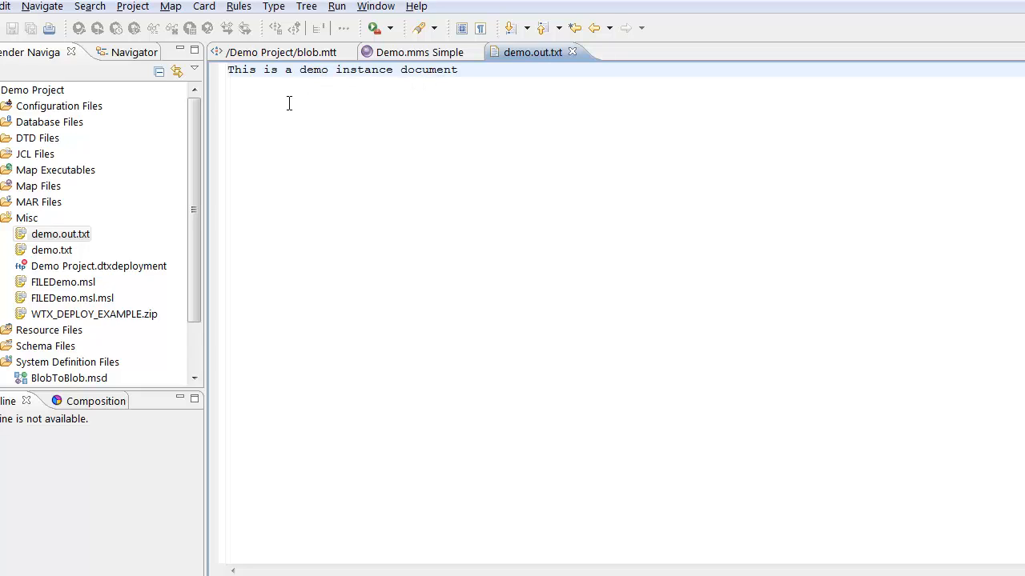
left_click(571, 51)
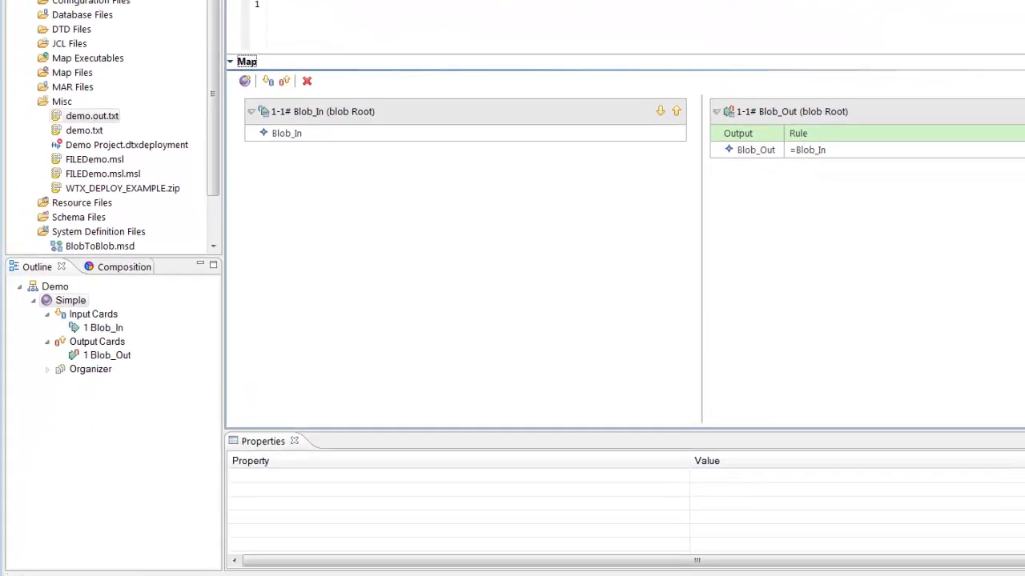
- Launch the Integration Flow Designer from the IBM WebSphere Transformation Extender Design Studio program group
key("super")
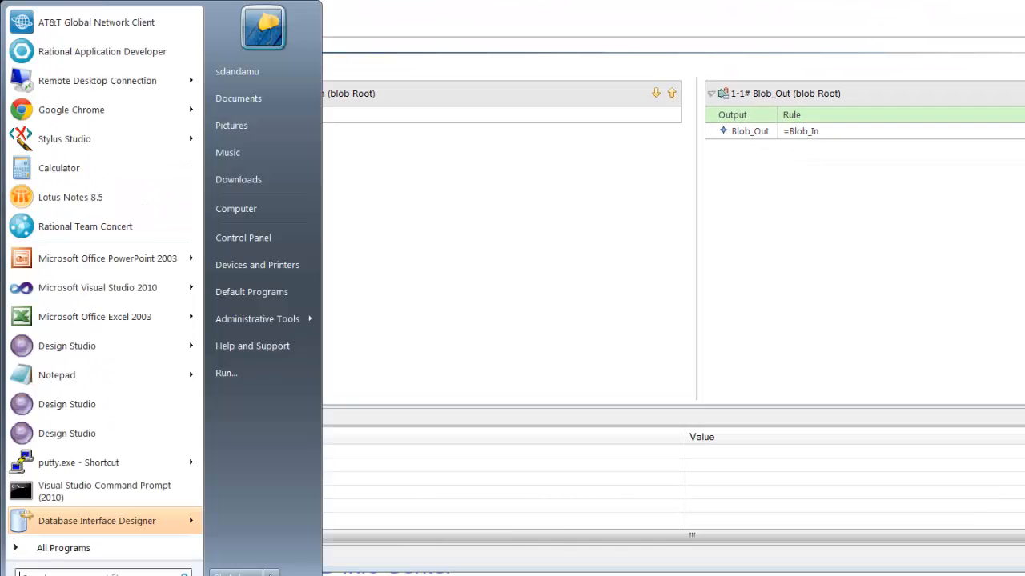
left_click(87, 548)
left_click_drag(196, 221, 202, 368)
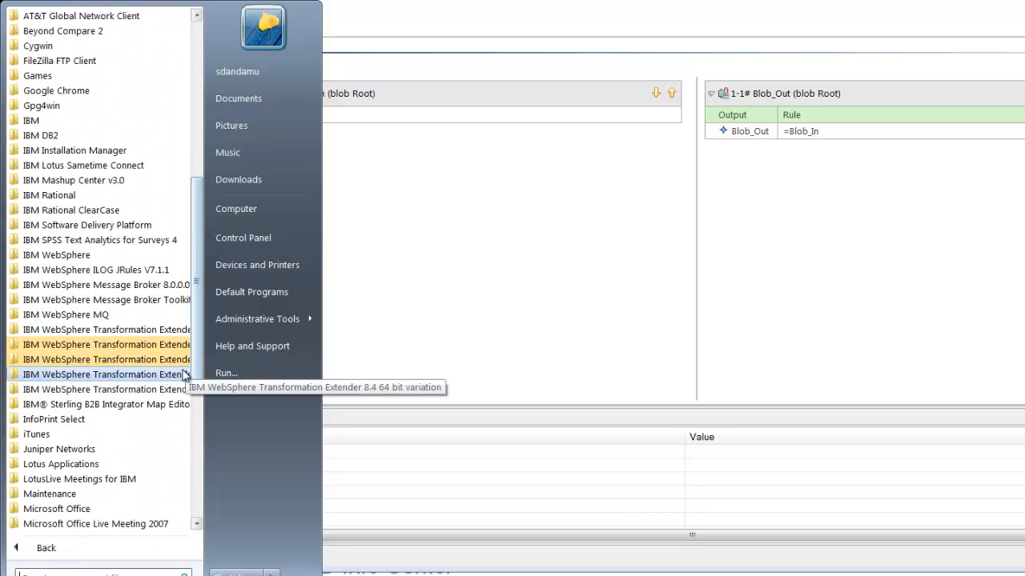
left_click(181, 361)
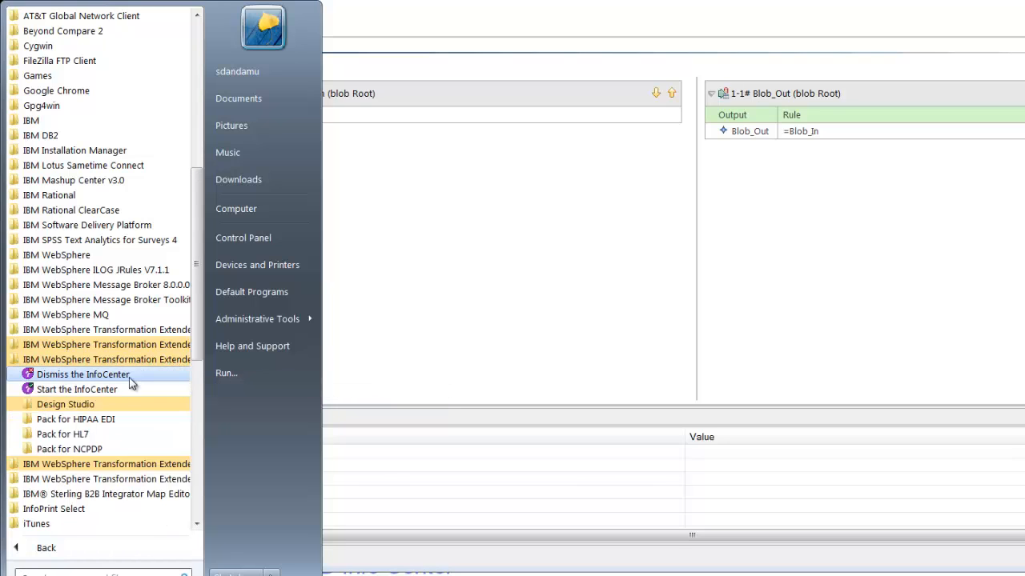
left_click(89, 405)
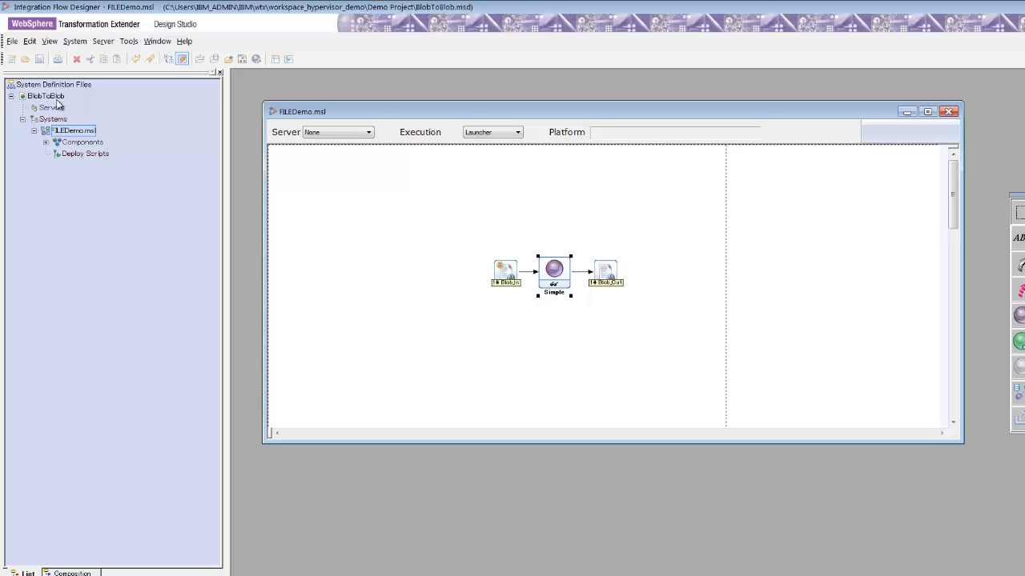
- Select the FILEDemo.msl system under BlobToBlob and review the Simple map component's settings without changing them
left_click(54, 97)
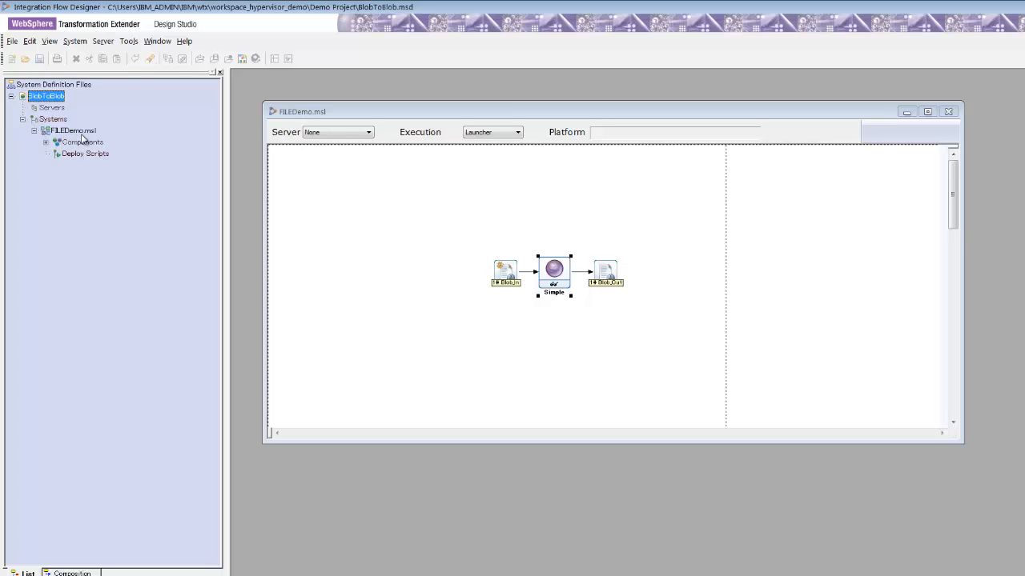
left_click(72, 134)
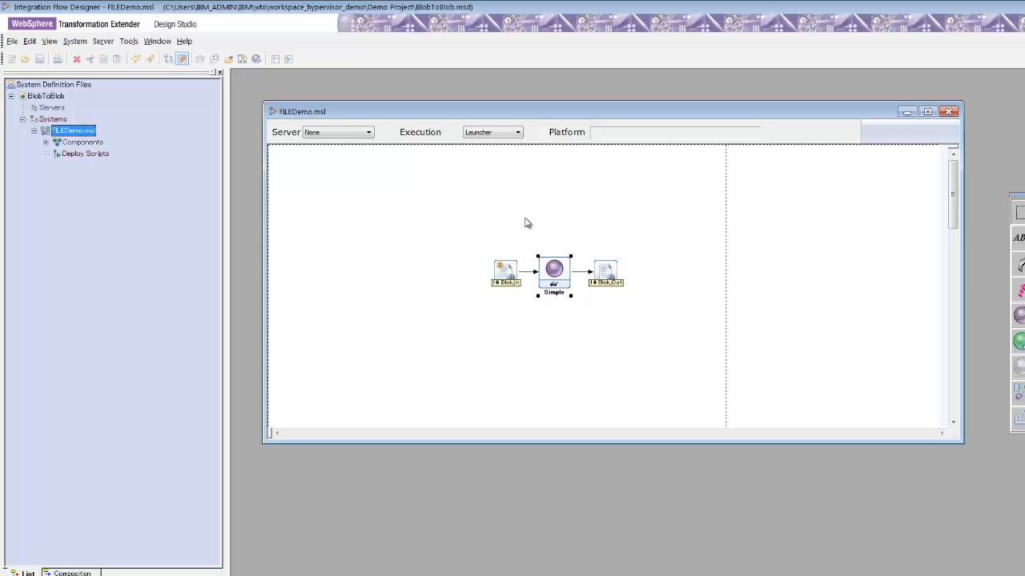
right_click(562, 293)
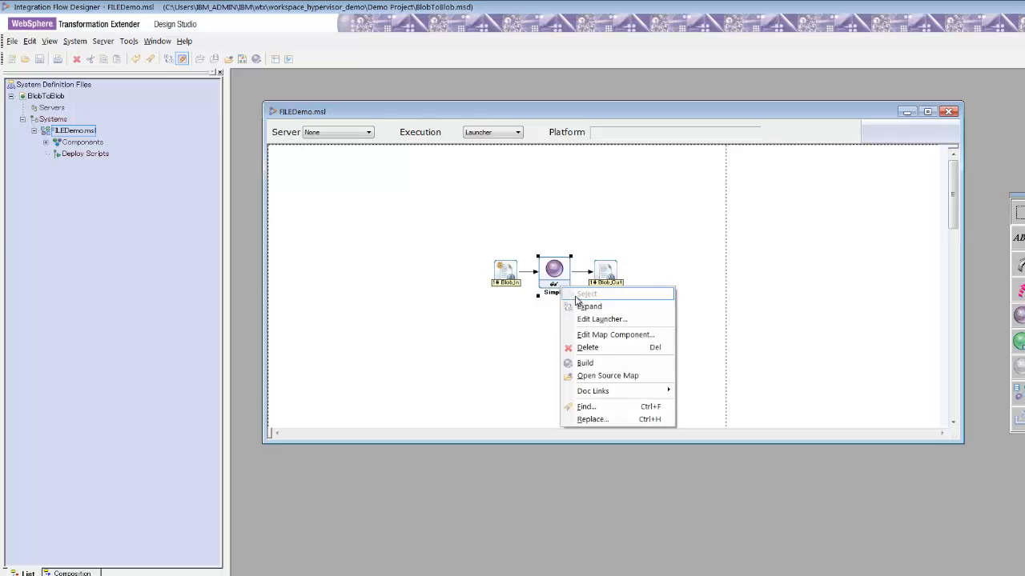
left_click(588, 335)
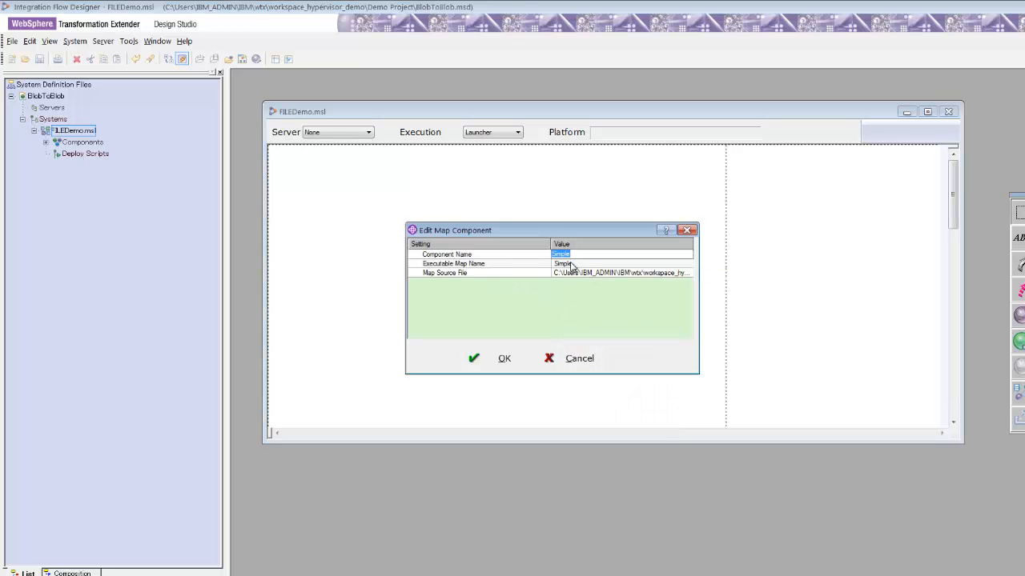
left_click(580, 358)
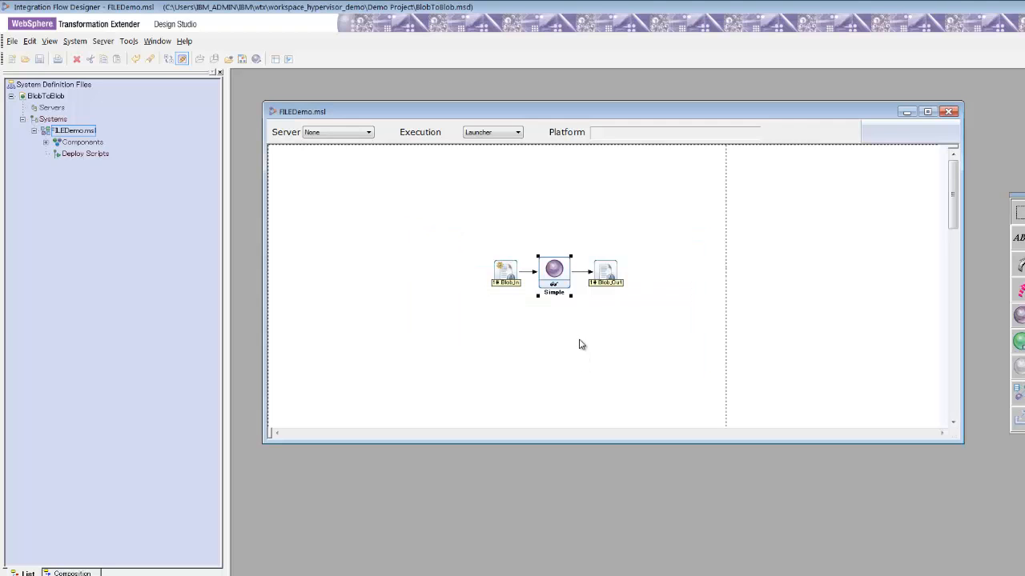
- Open the Simple component's launcher settings and review the Blob_In input source file path
double_click(554, 287)
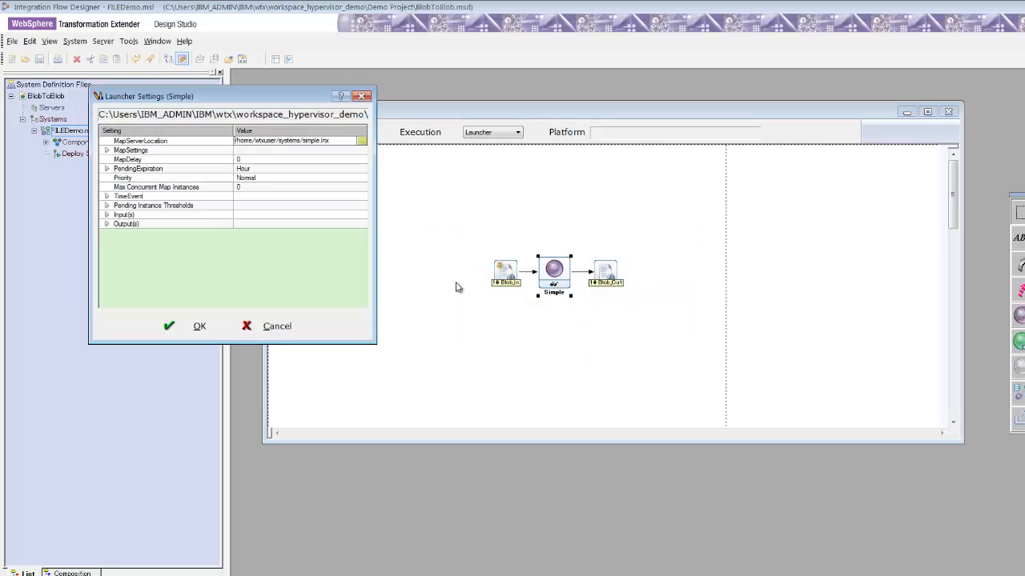
left_click(106, 214)
left_click(118, 225)
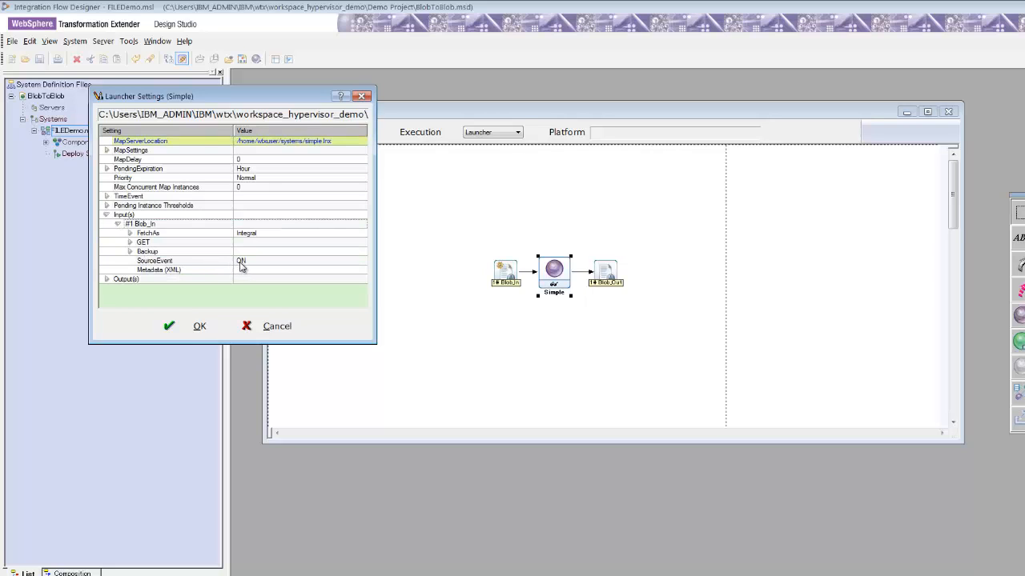
left_click(130, 242)
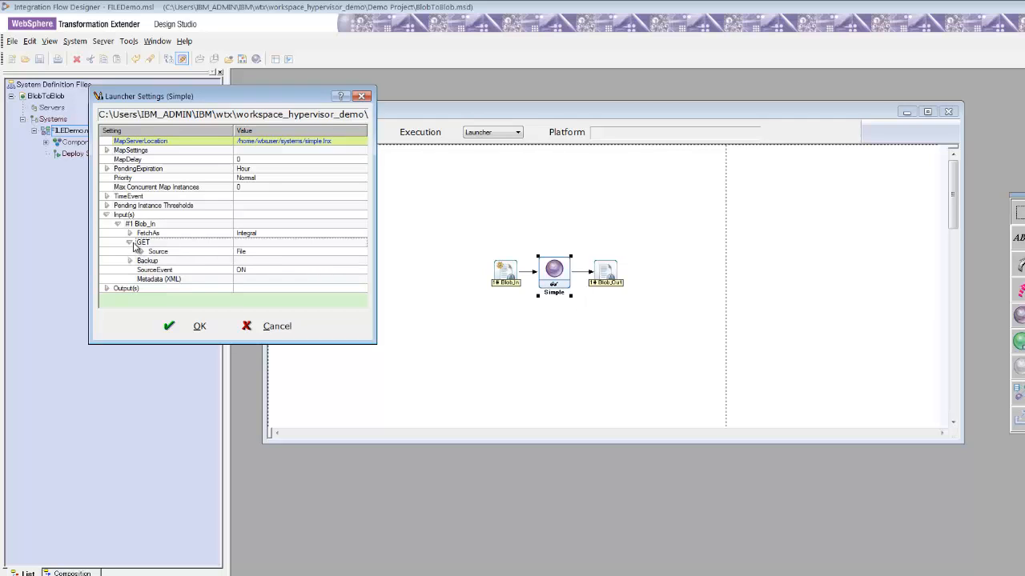
left_click(141, 252)
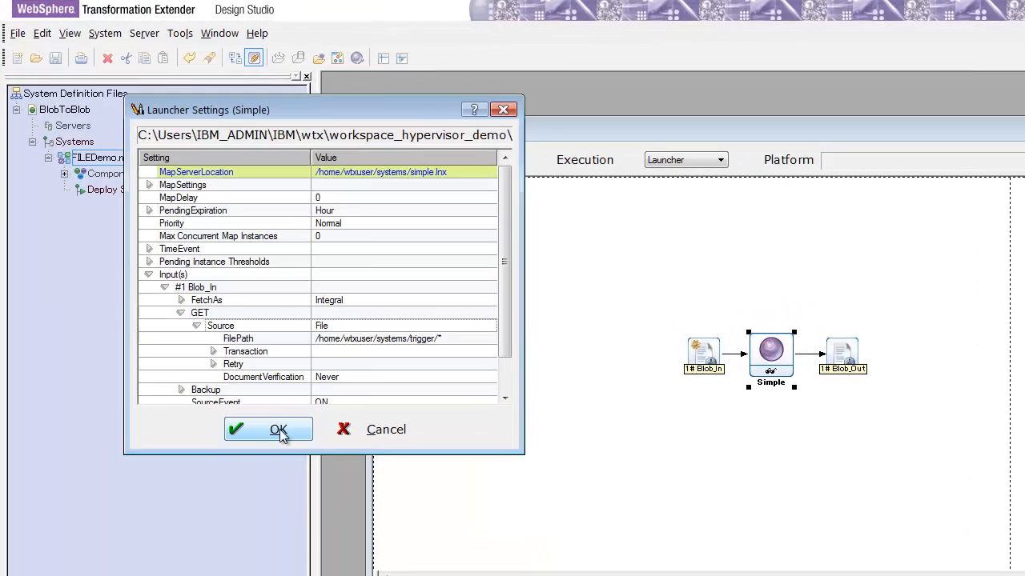
left_click(196, 326)
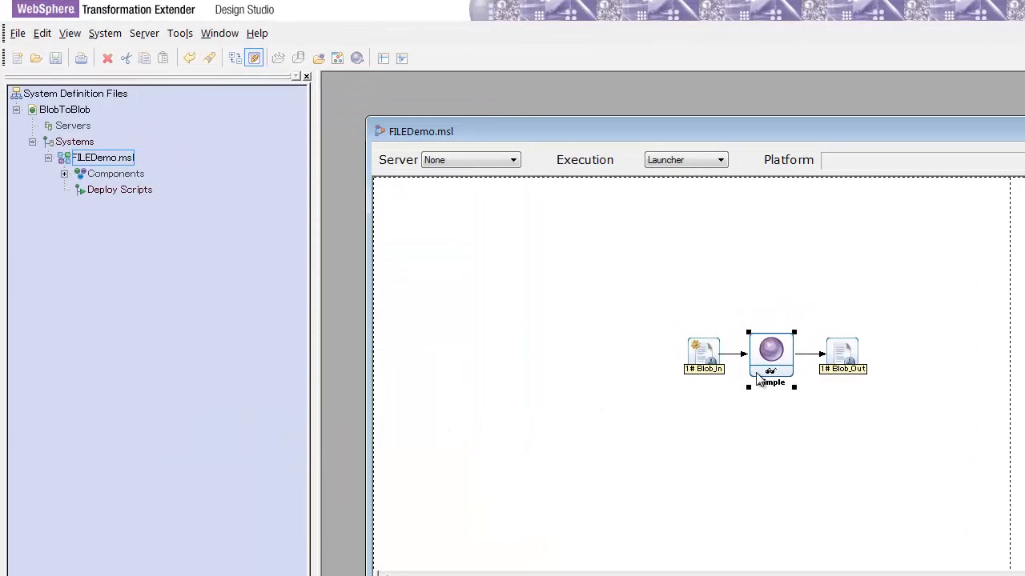
- Reopen the Simple component's launcher settings and review the Blob_Out output target file path
double_click(757, 373)
left_click(223, 286)
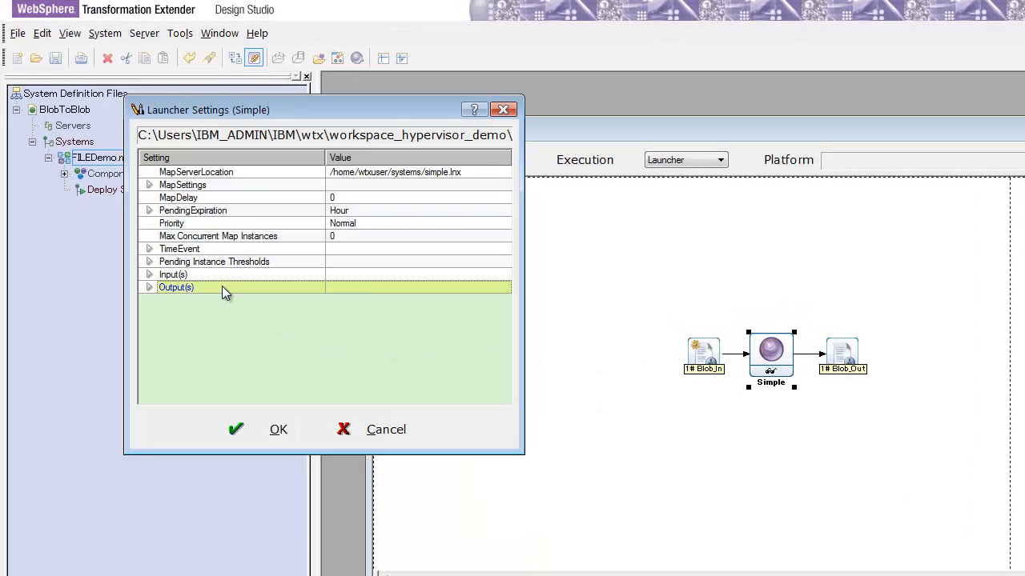
right_click(223, 287)
left_click(241, 298)
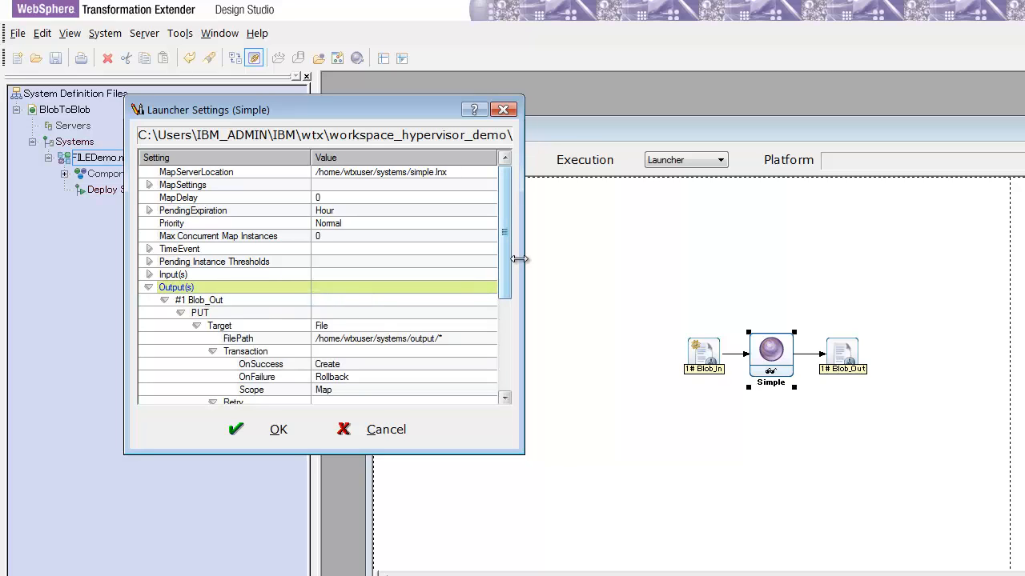
left_click_drag(510, 261, 513, 298)
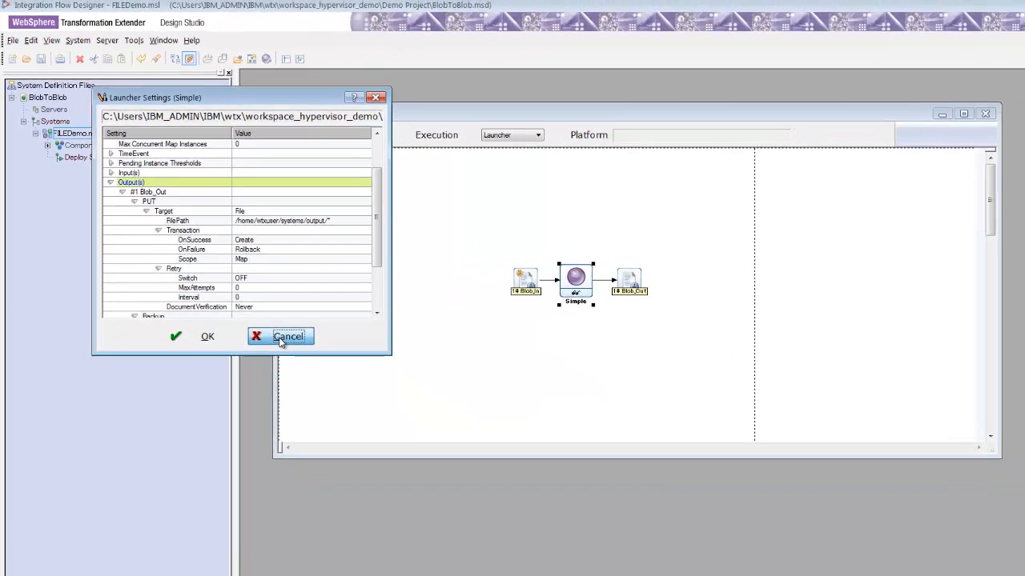
- Close the launcher settings and run Analyze on the FILEDemo.msl system
left_click(376, 433)
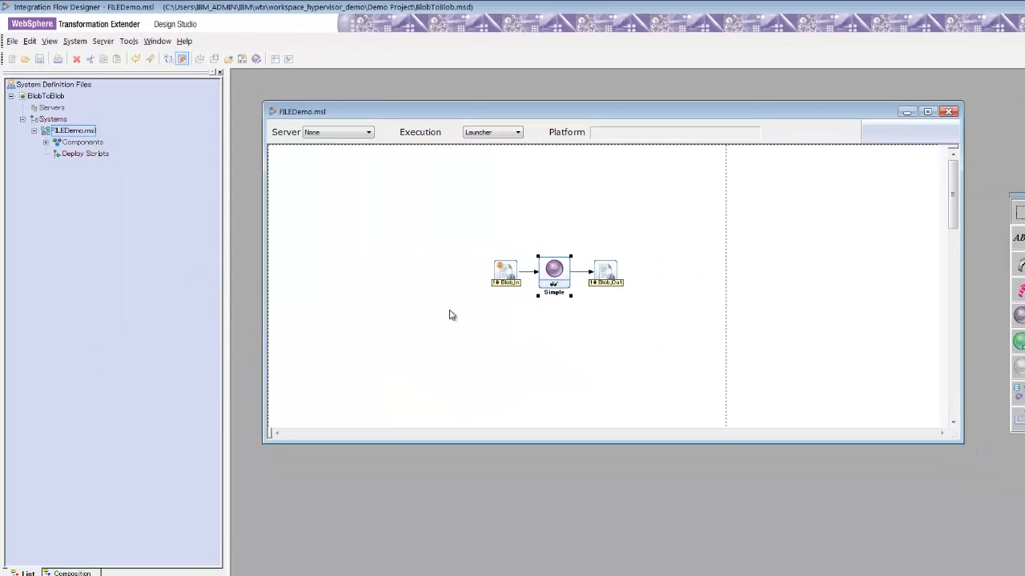
right_click(83, 138)
left_click(122, 216)
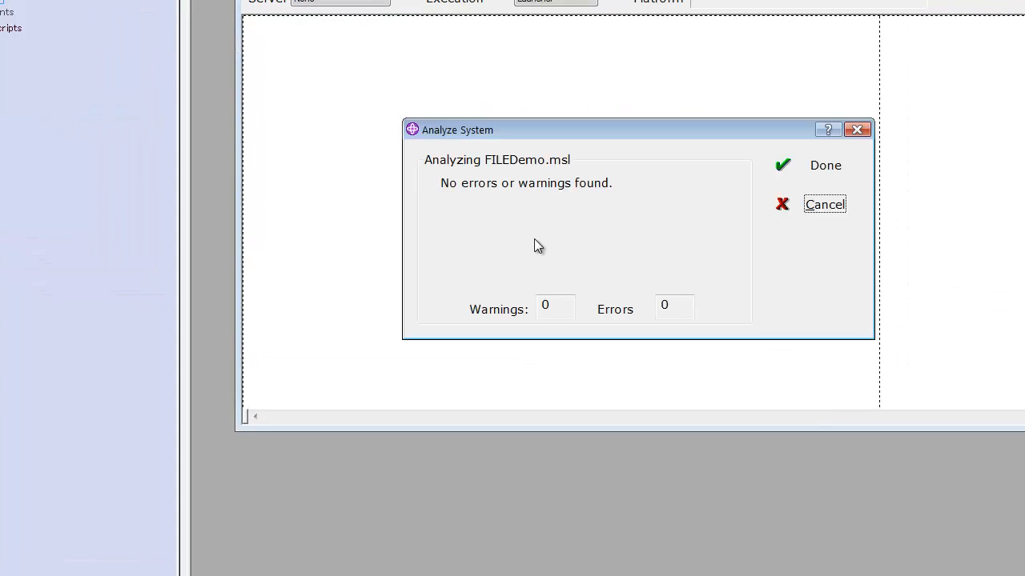
left_click(820, 169)
- Generate the FILEDemo.msl system, saving it as FILEDemo.msl.msl in Demo Project and replacing the existing file
left_click(4, 2)
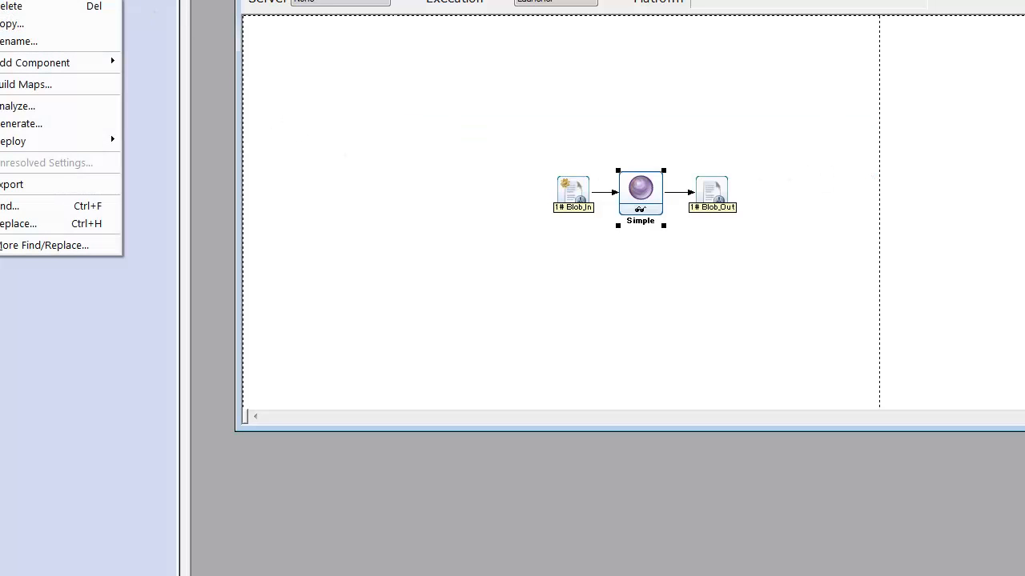
left_click(31, 125)
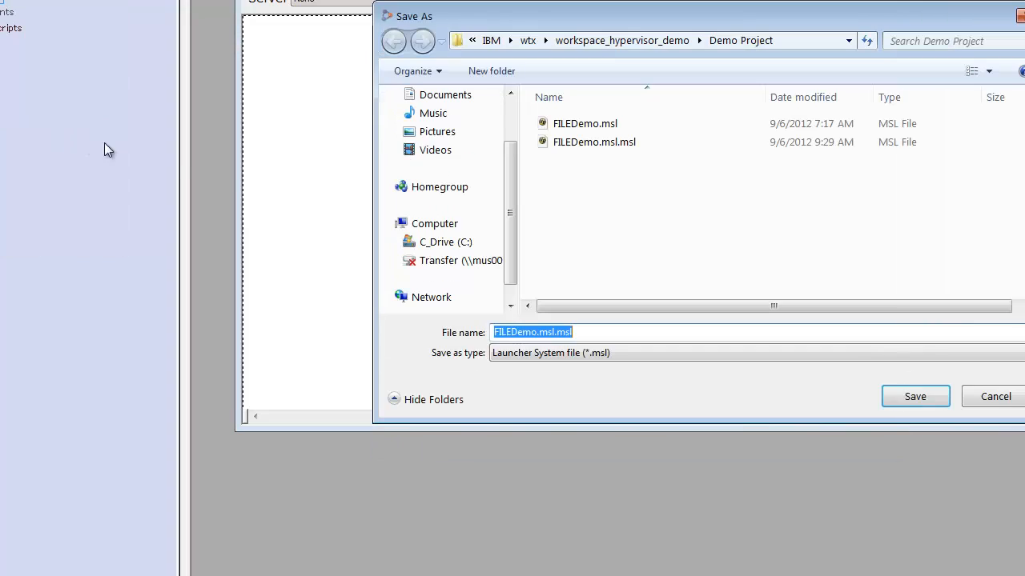
left_click(616, 147)
left_click(919, 395)
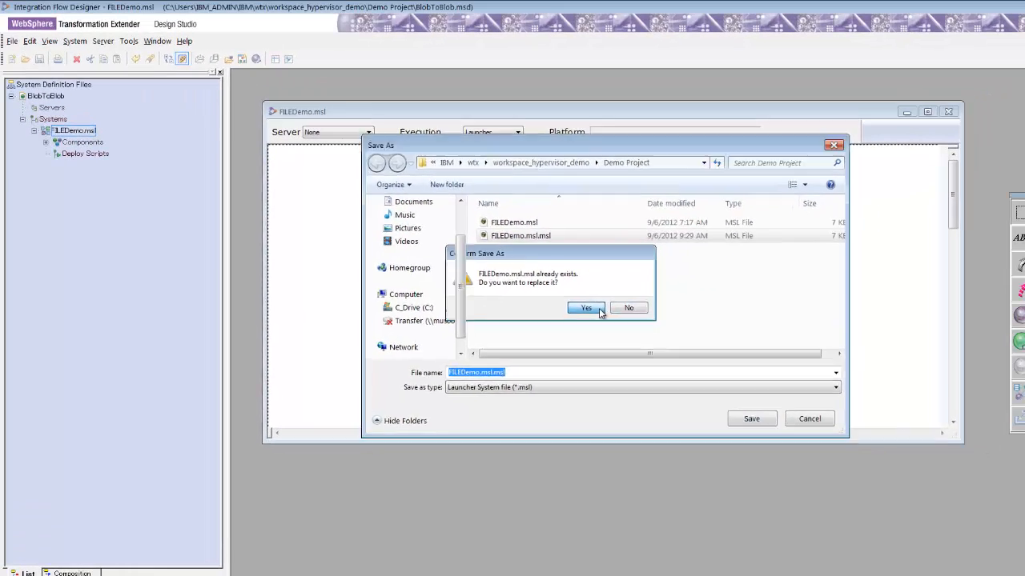
left_click(682, 243)
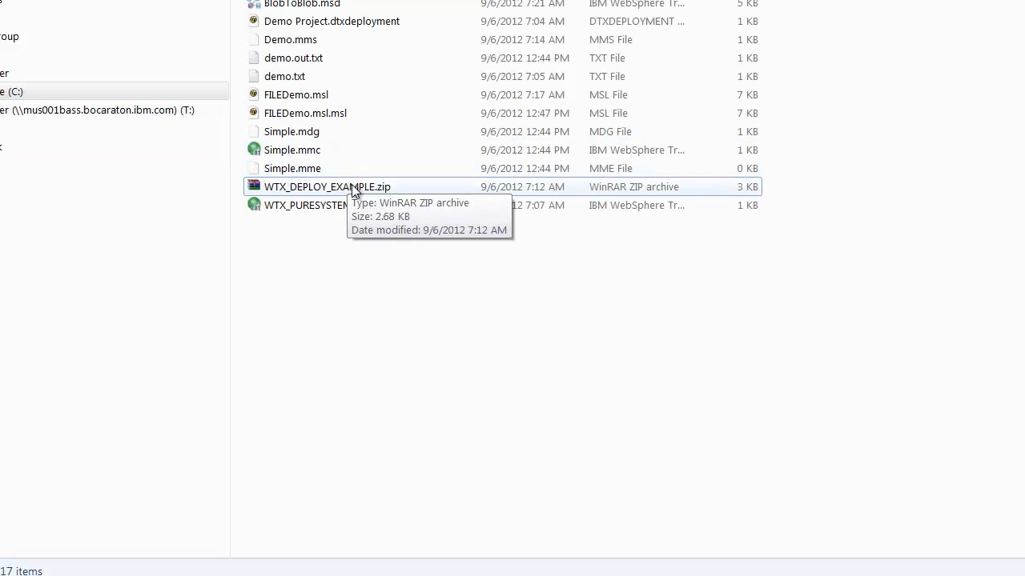
- Open the WTX_DEPLOY_EXAMPLE.zip archive from the Demo Project folder
left_click(409, 186)
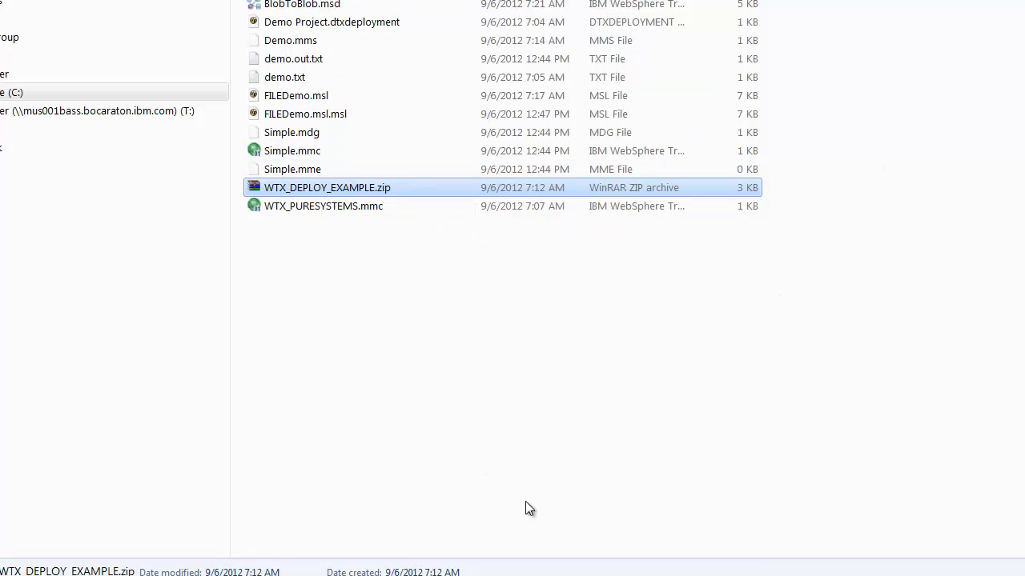
left_click(494, 575)
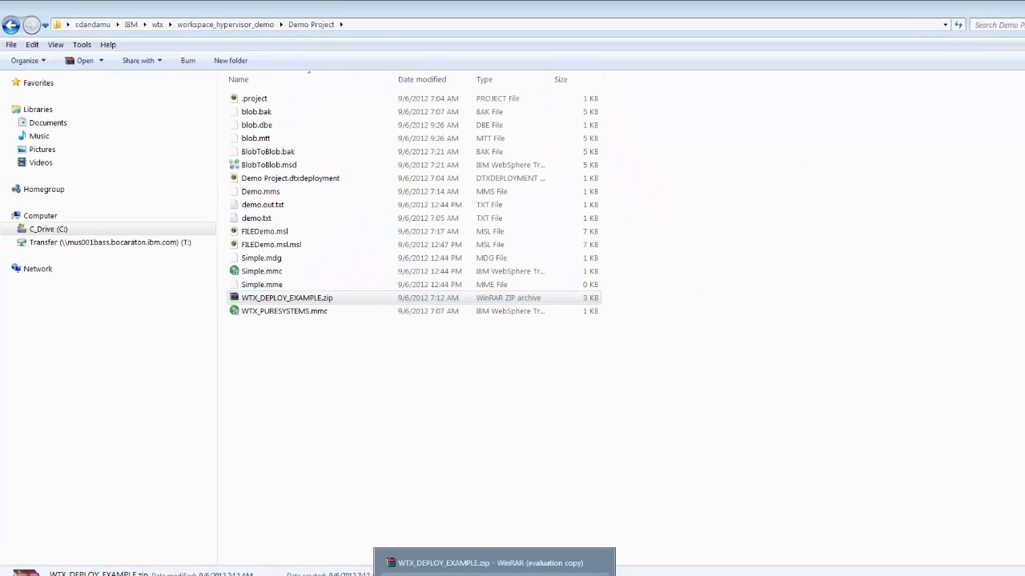
left_click(456, 562)
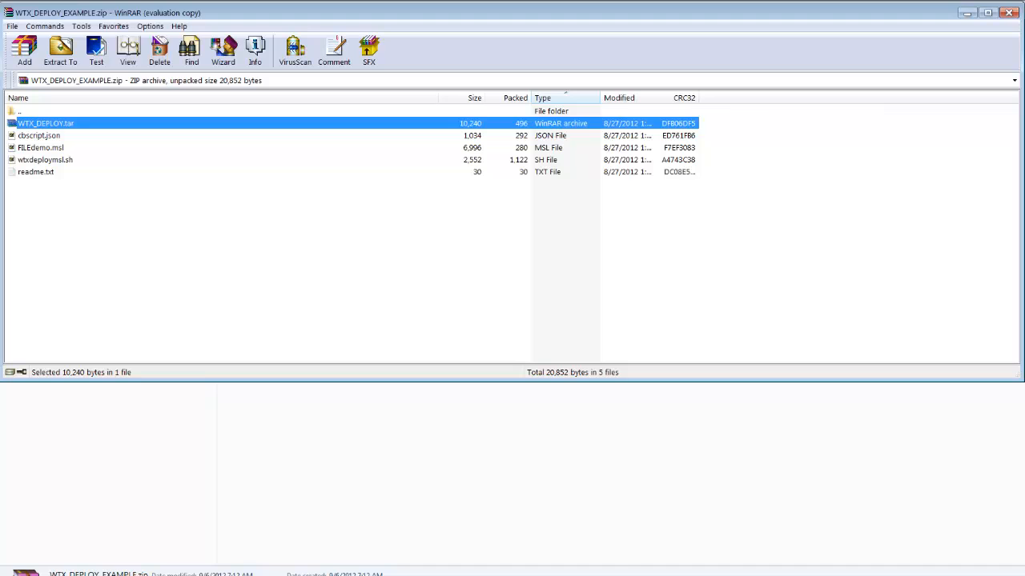
- Open WTX_DEPLOY.tar inside the archive, browse its maps folder, and close it
left_click(494, 575)
left_click(496, 575)
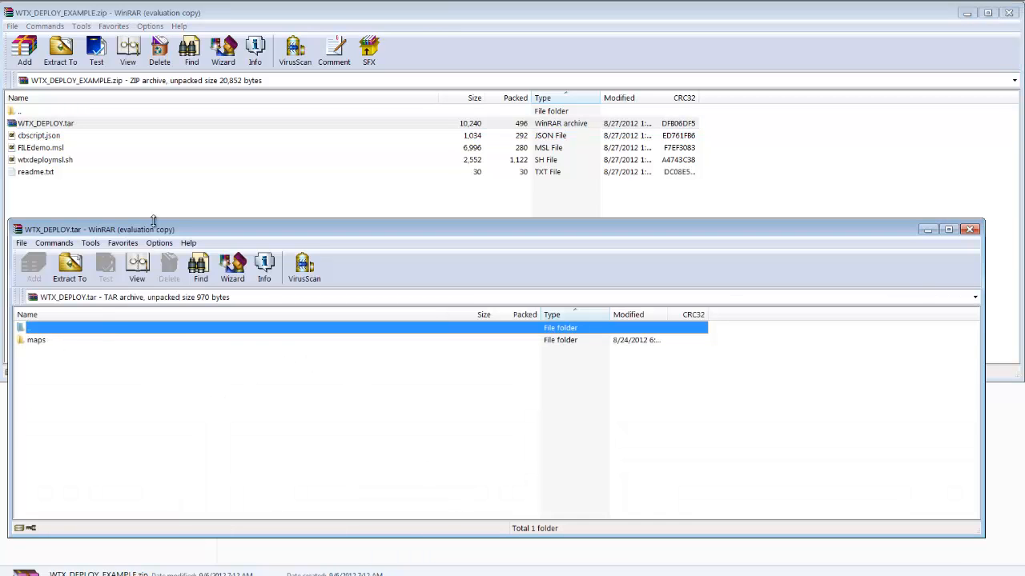
left_click_drag(156, 232, 162, 162)
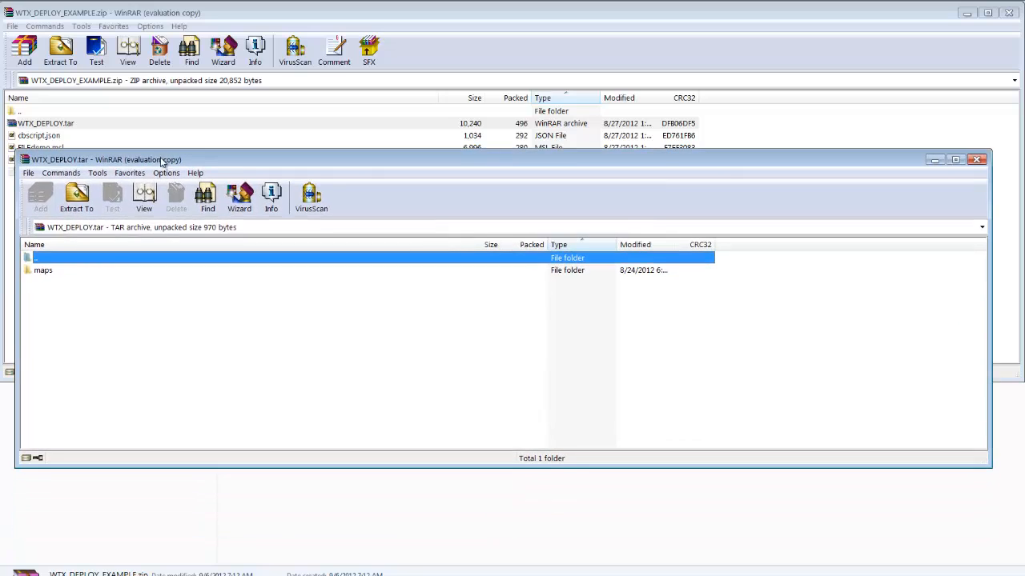
double_click(44, 271)
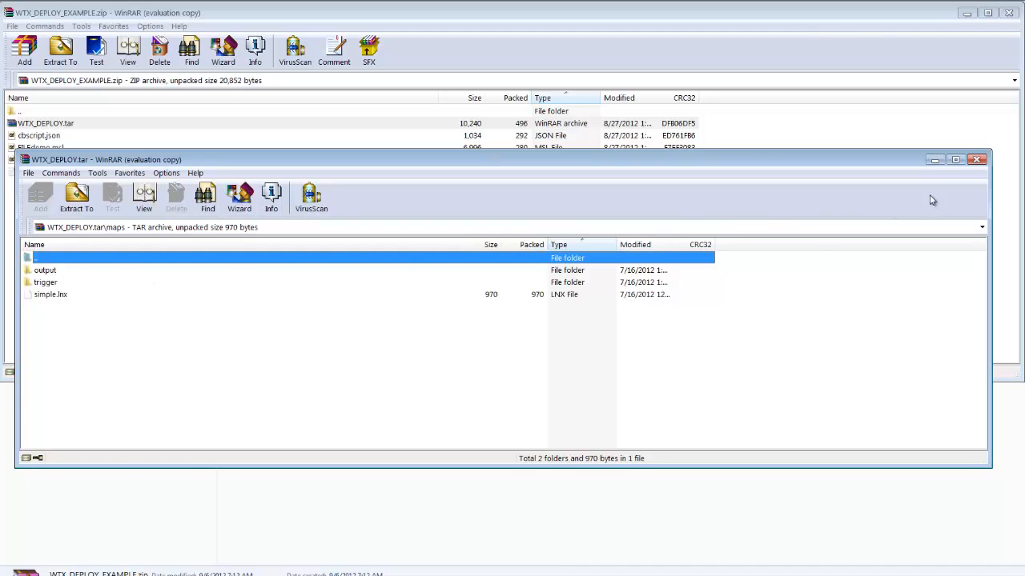
left_click(977, 159)
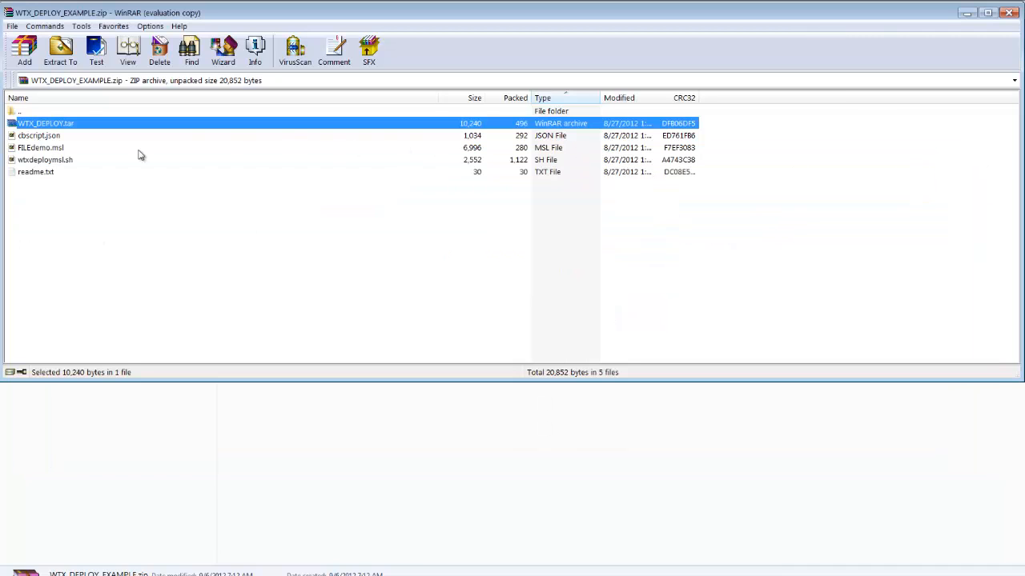
- View the archive's cbscript.json file, examining its command and script key settings, then close the viewer
right_click(53, 140)
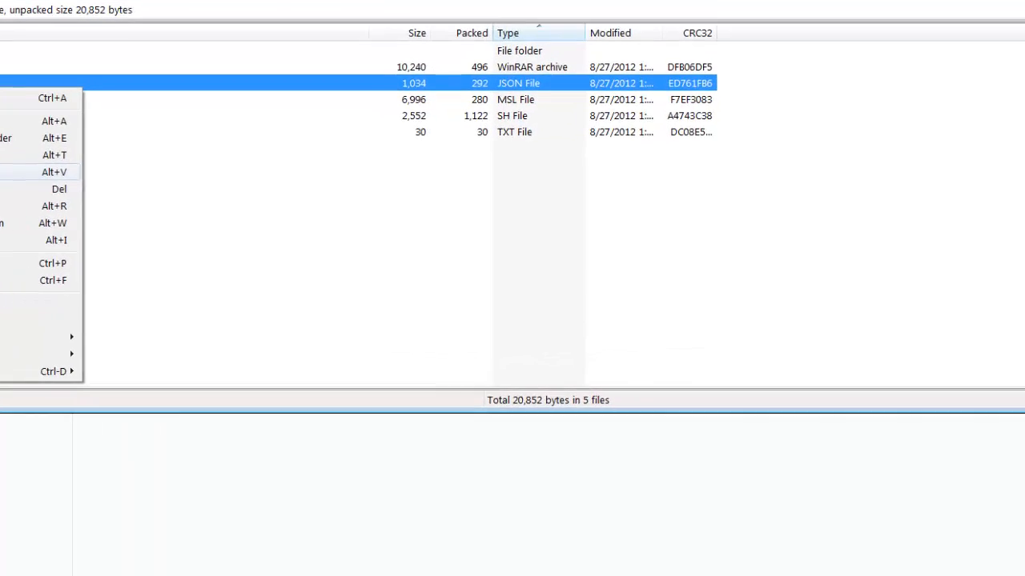
left_click(32, 172)
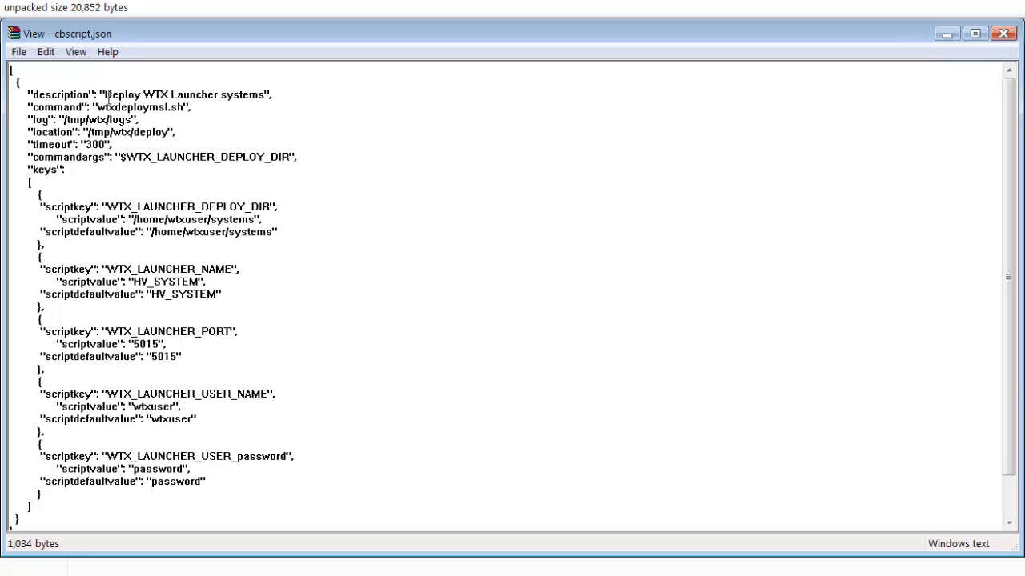
left_click_drag(98, 108, 178, 112)
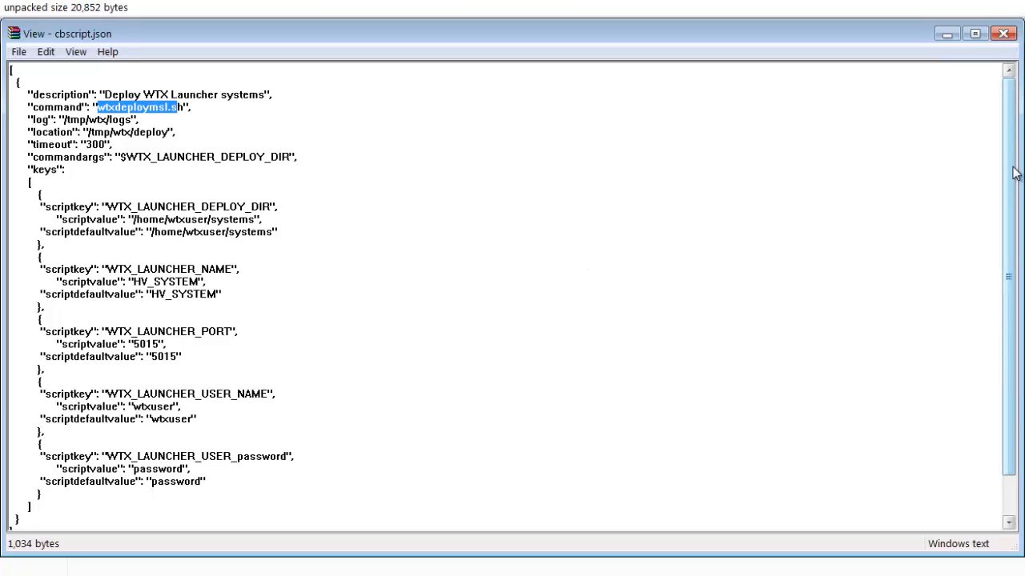
mouse_move(1014, 172)
left_mouse_down()
mouse_move(1017, 185)
mouse_move(1018, 166)
left_mouse_up()
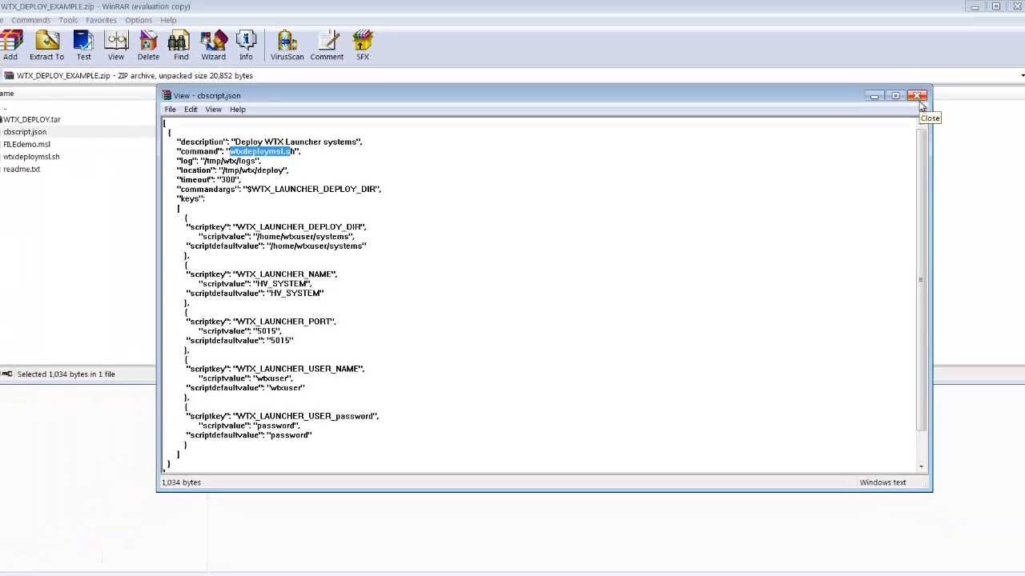
left_click(911, 100)
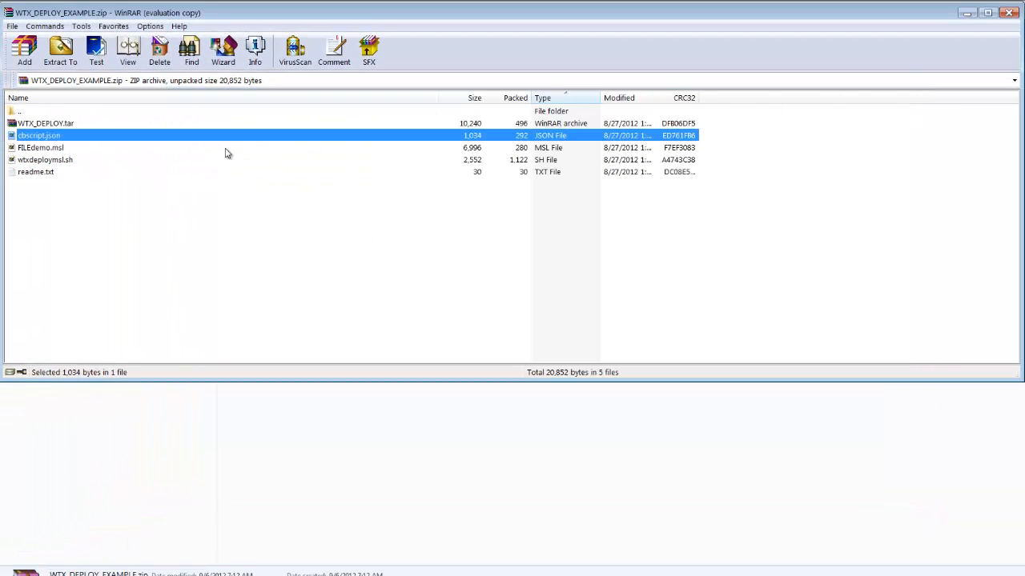
- View the archive's wtxdeploymsl.sh script, scrolling through its deployment commands, then close the viewer
right_click(60, 162)
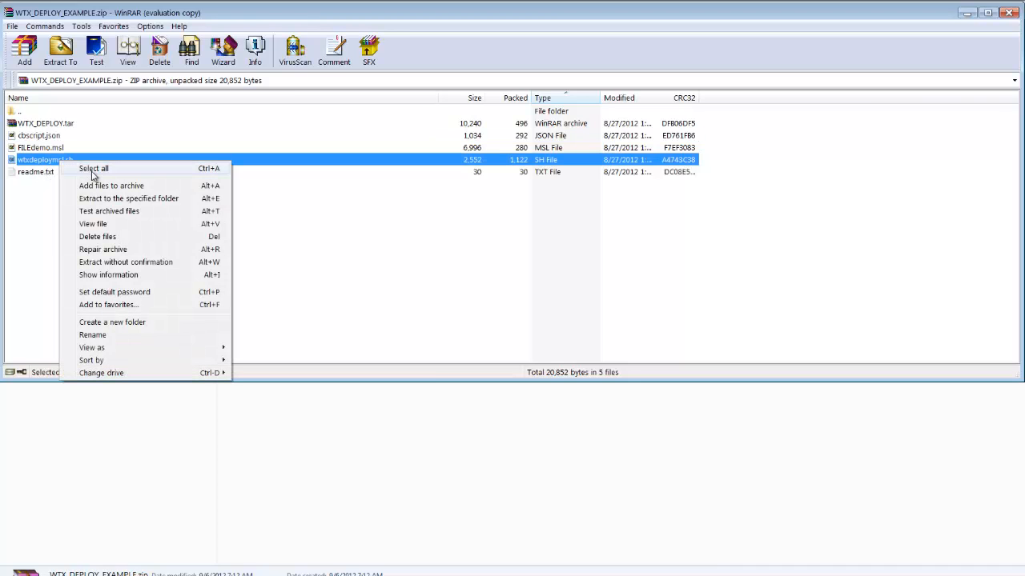
left_click(98, 226)
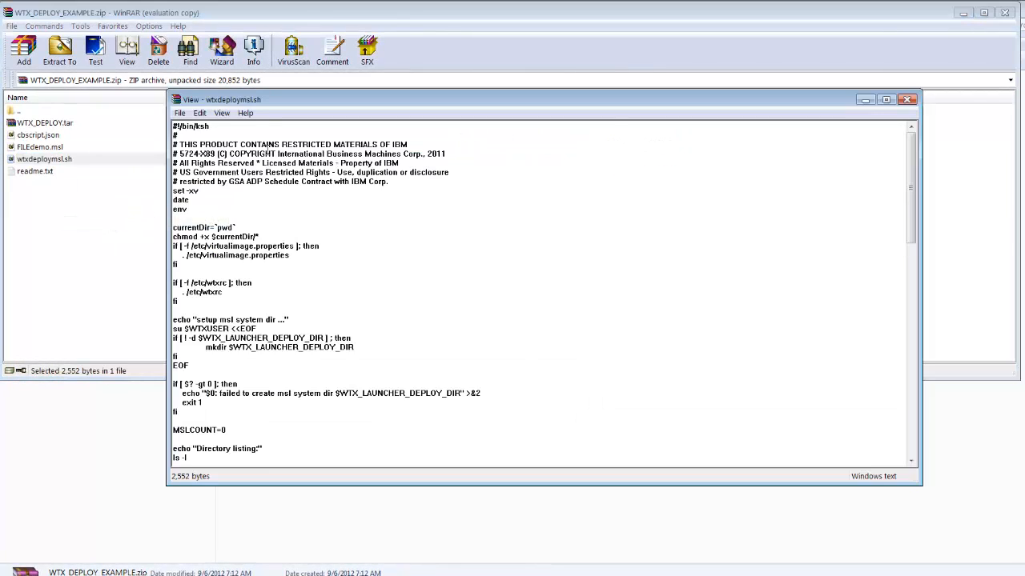
left_click_drag(259, 102, 156, 22)
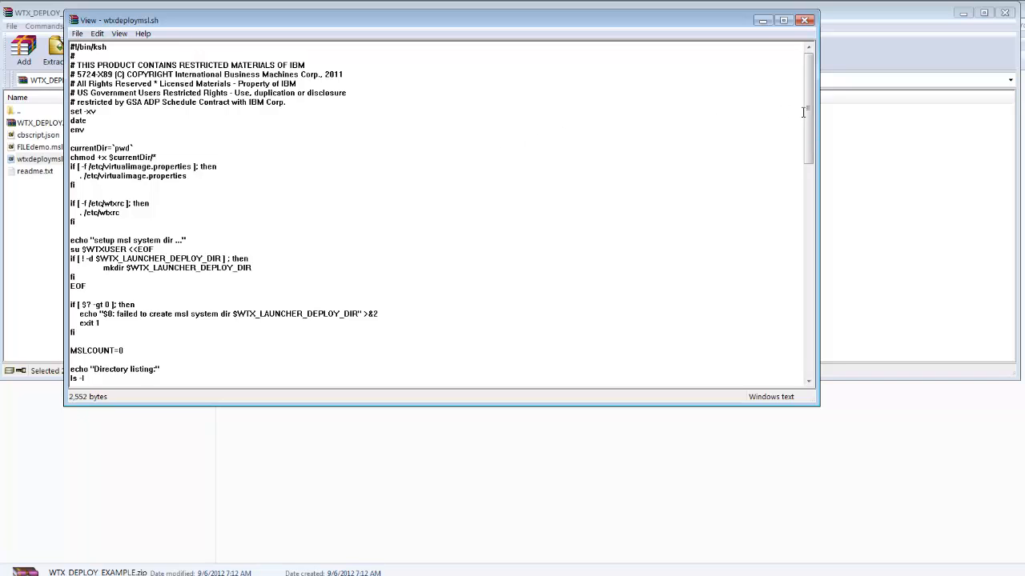
left_click_drag(808, 112, 816, 136)
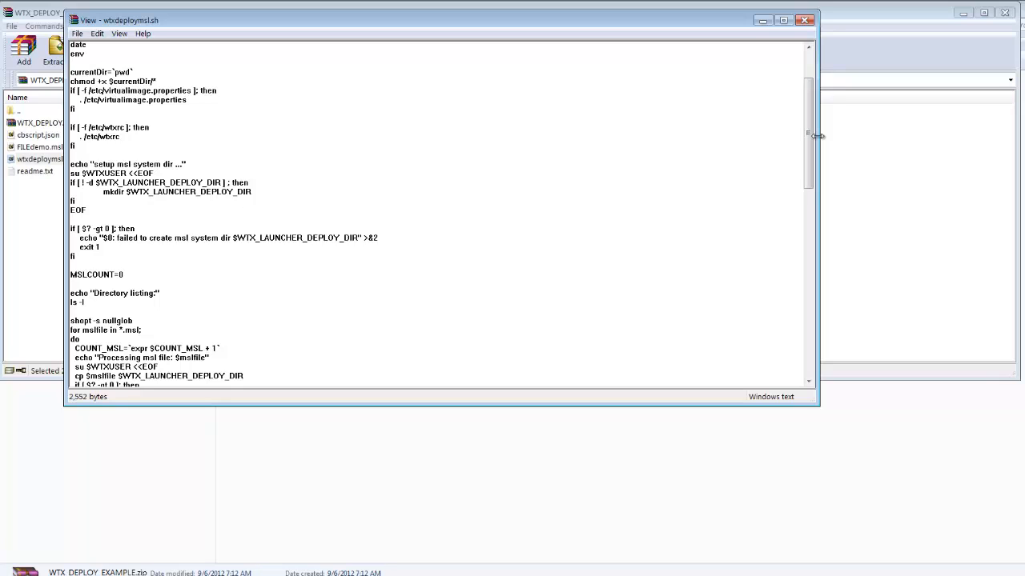
left_click_drag(810, 136, 818, 286)
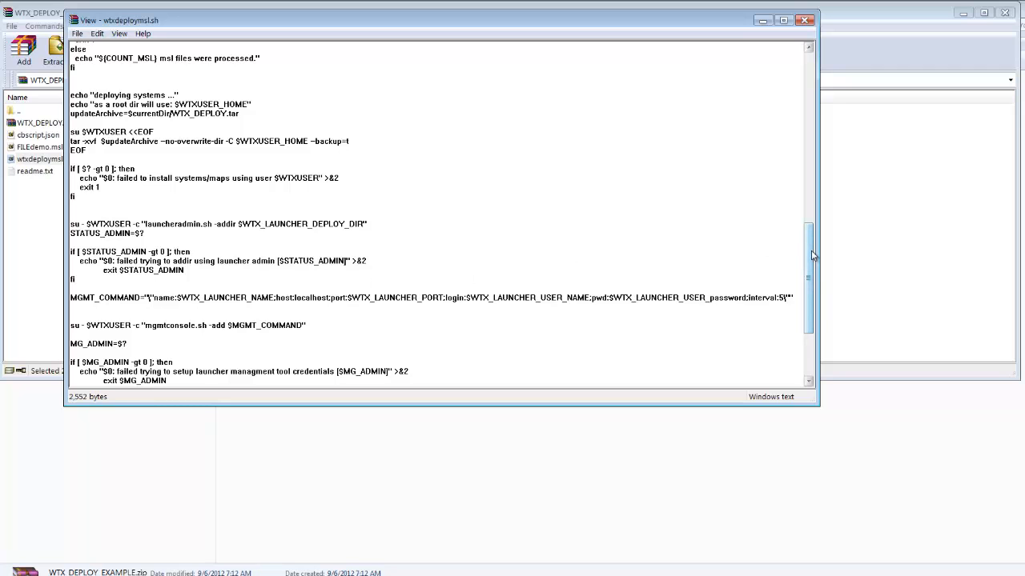
left_click_drag(812, 254, 808, 78)
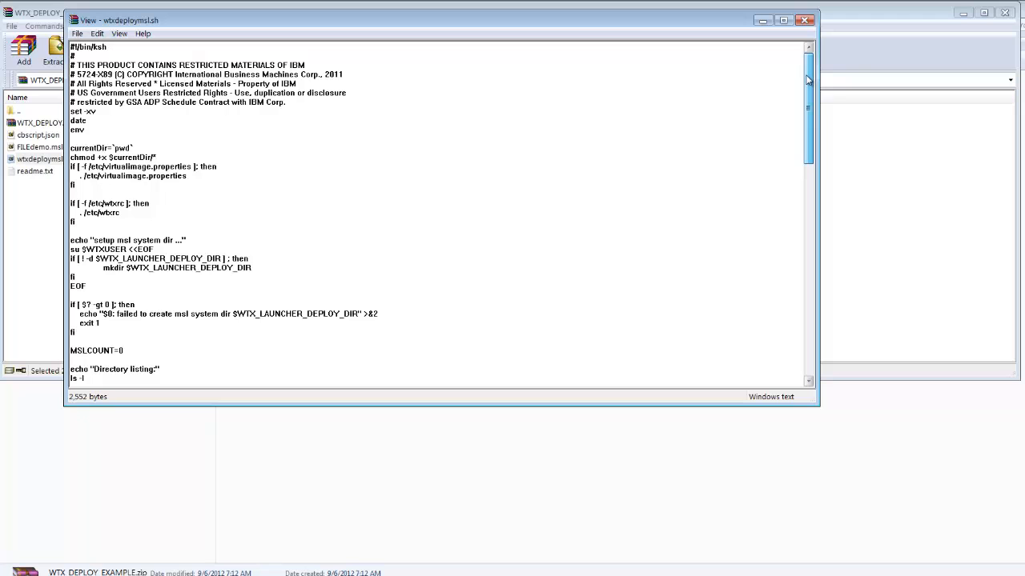
left_click_drag(807, 84, 822, 299)
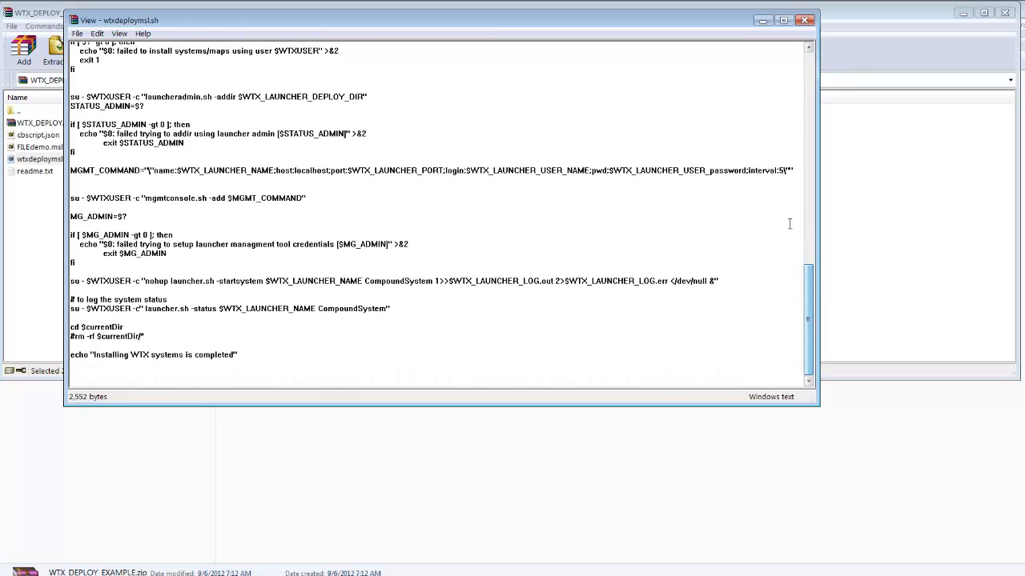
left_click(806, 23)
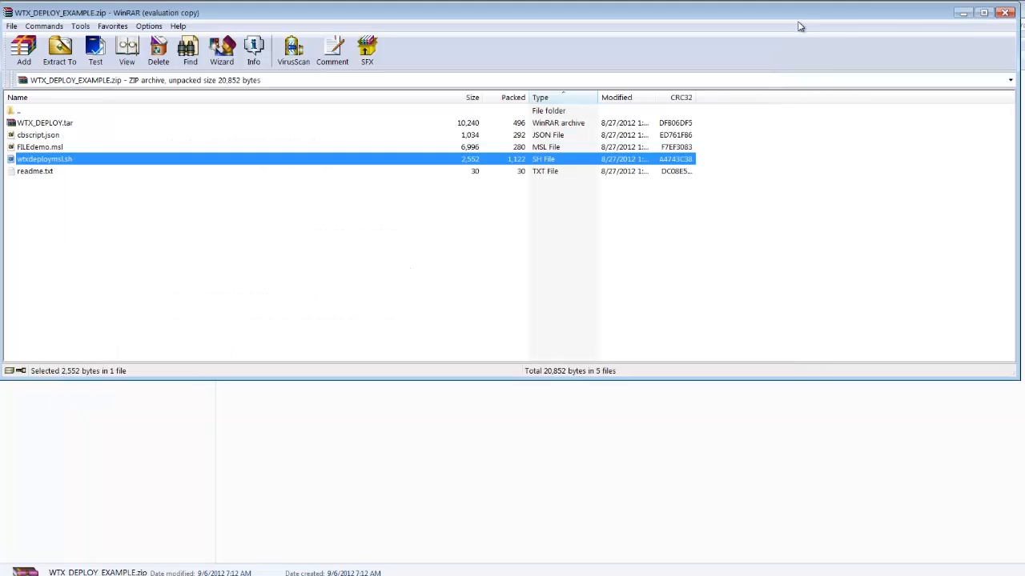
- Close the archive and open the Virtual Images catalog in the IBM PureApplication System workload console
left_click(1005, 12)
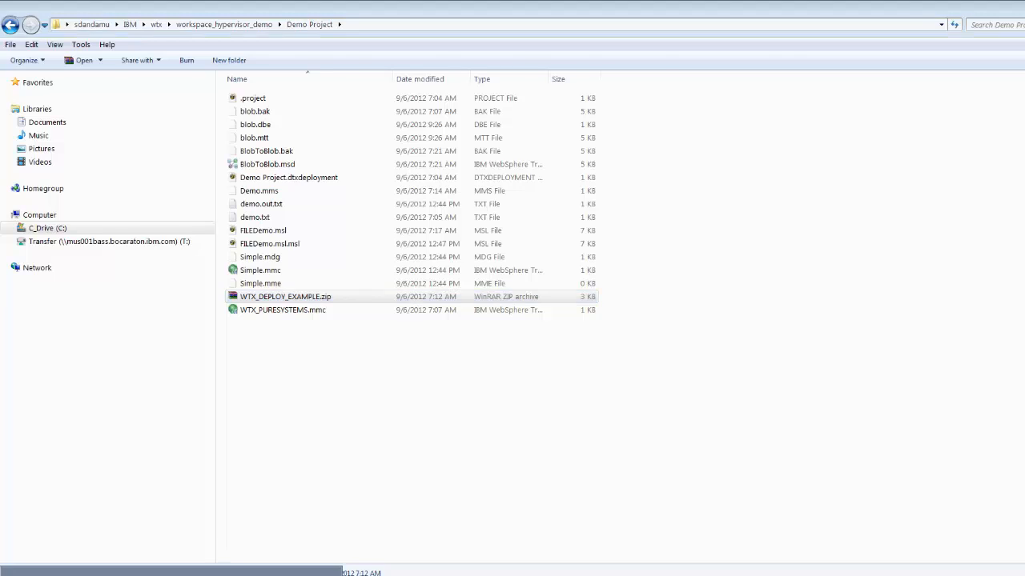
left_click(162, 574)
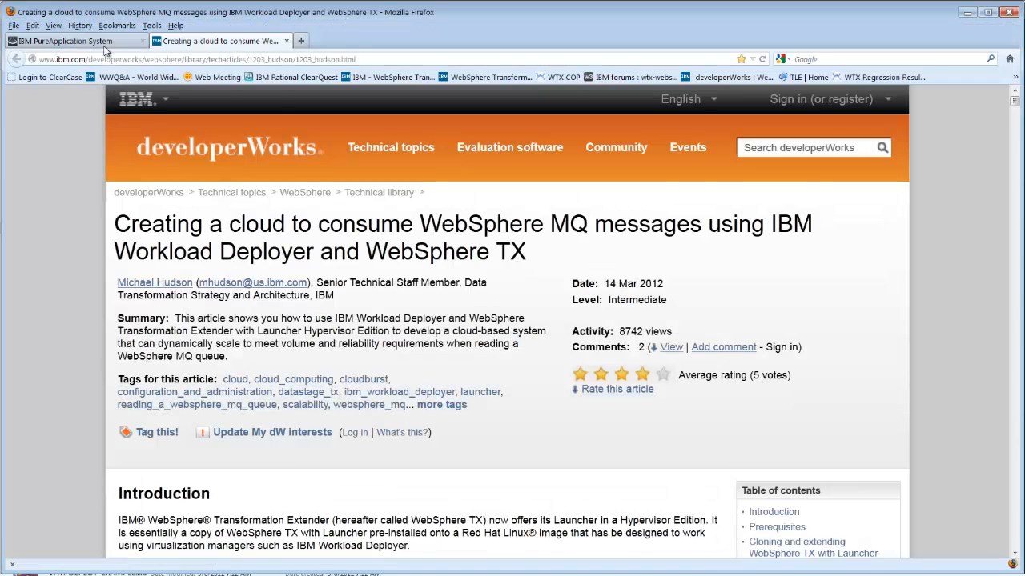
left_click(72, 41)
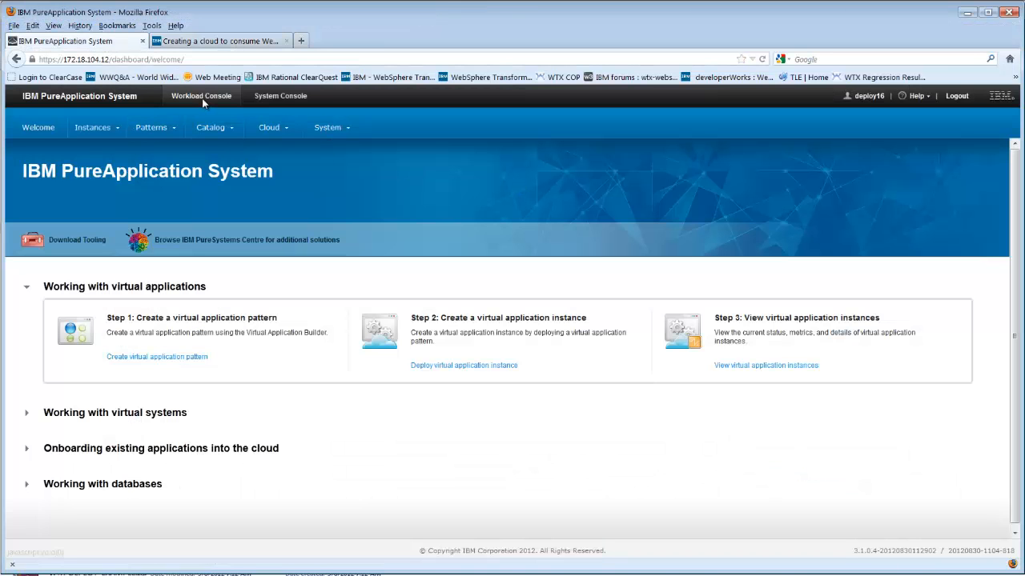
left_click(234, 132)
left_click(229, 189)
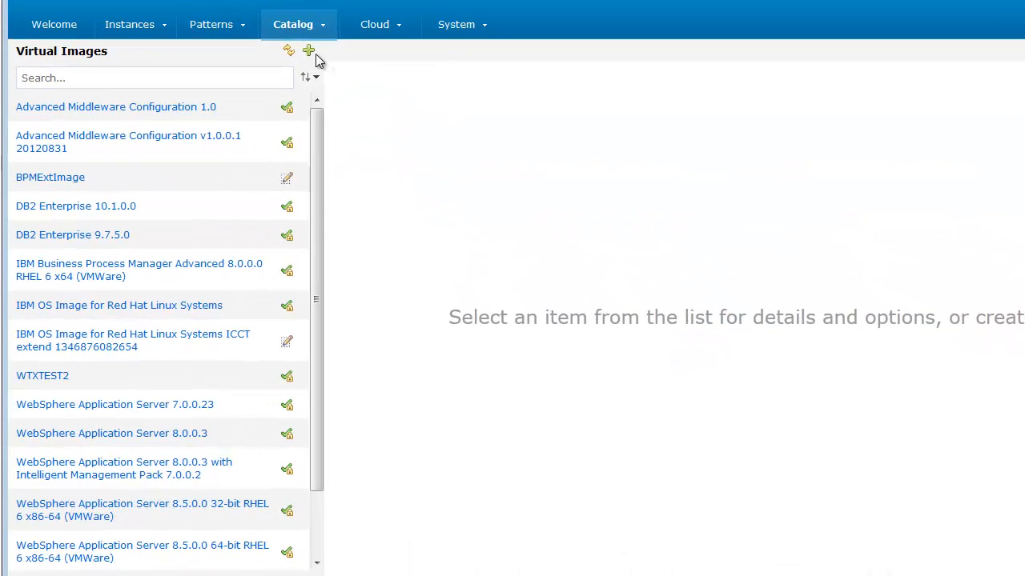
left_click(297, 62)
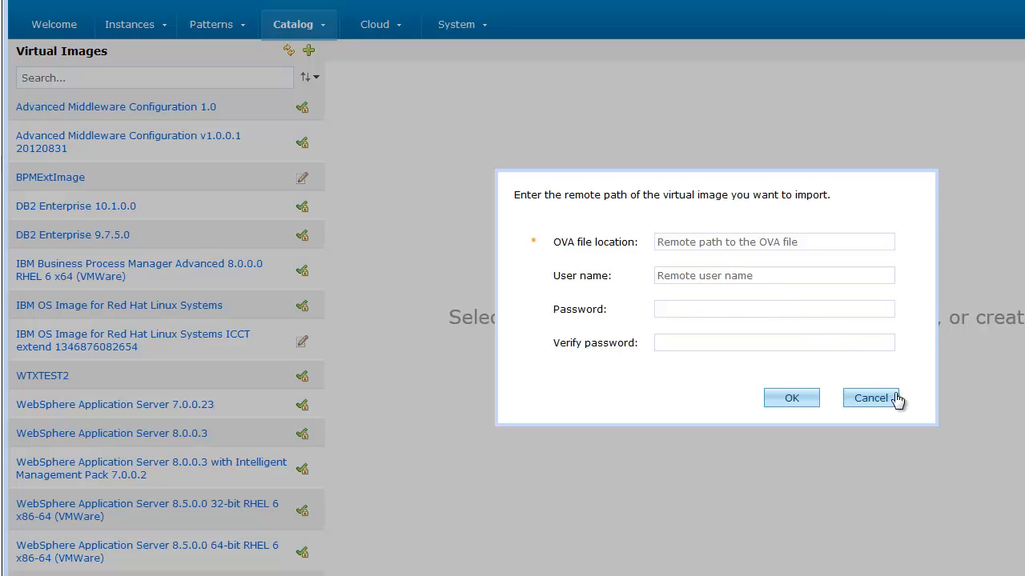
left_click(857, 403)
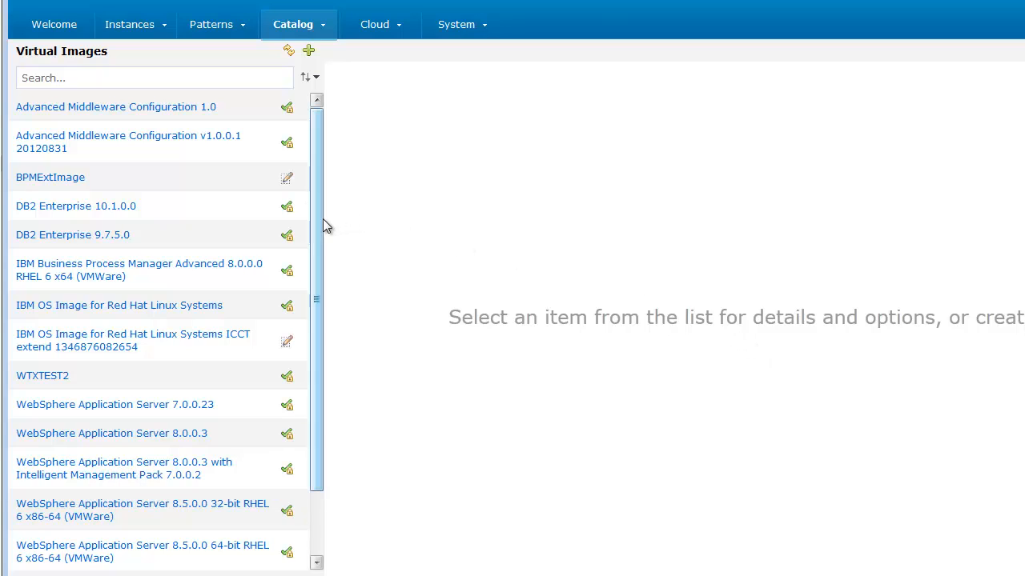
- Search the virtual images for WTX and open the WTXTEST2 image details
left_click(136, 85)
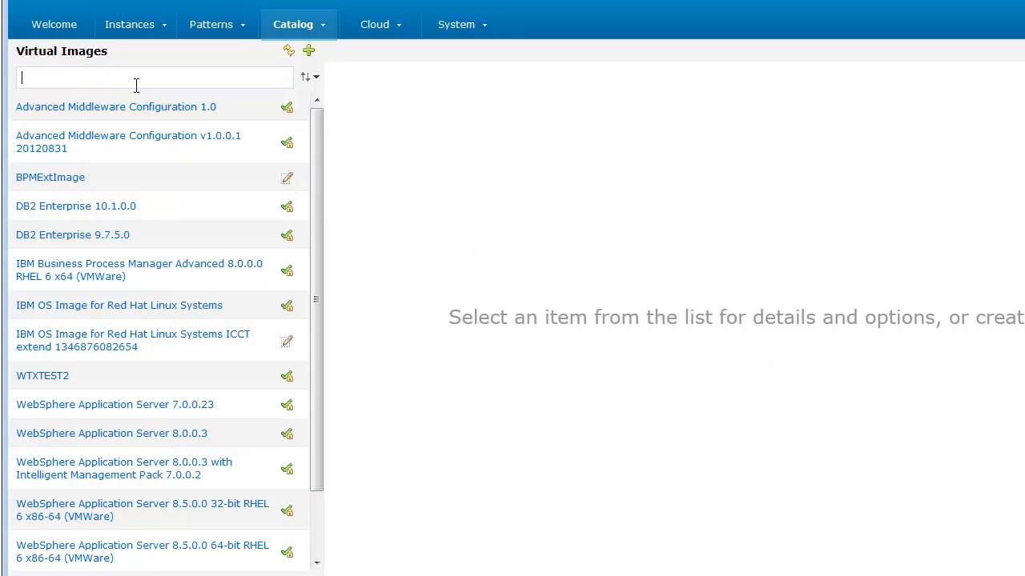
type("WTX")
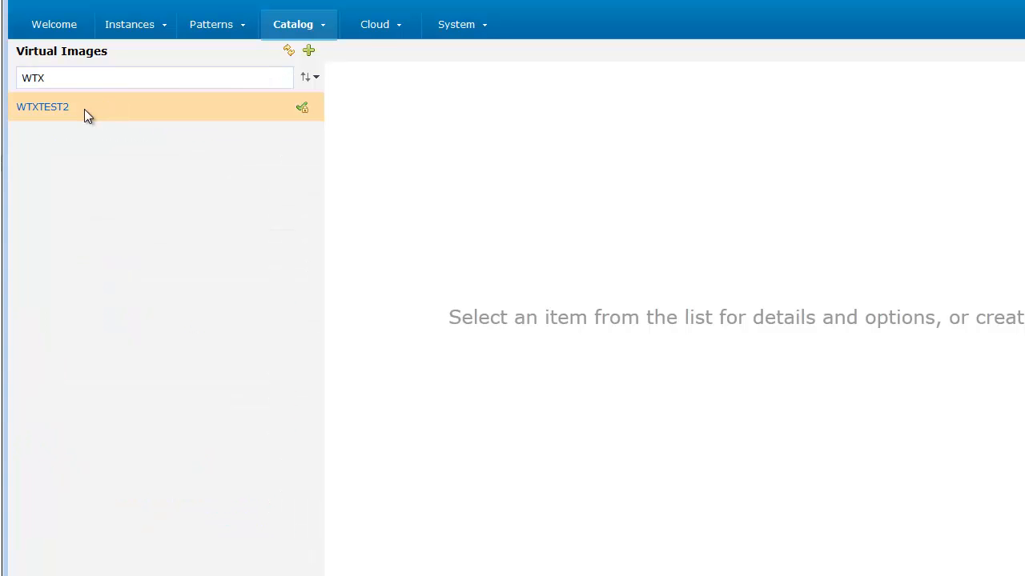
left_click(84, 109)
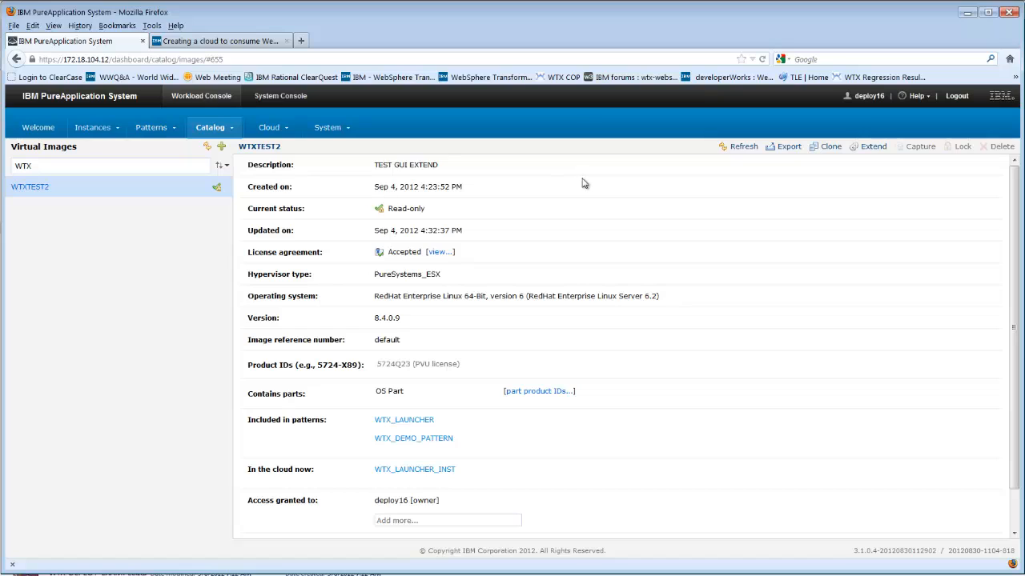
- Create a new script package named WTX_DEMO_SCRIPTS_FOR_LAUNCHER in the Script Packages catalog
left_click(231, 132)
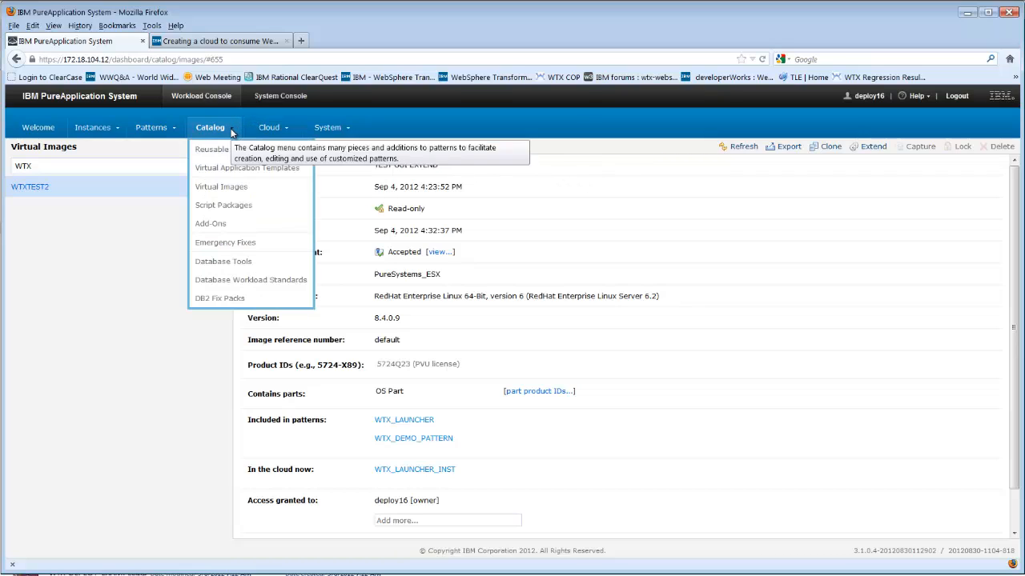
left_click(244, 207)
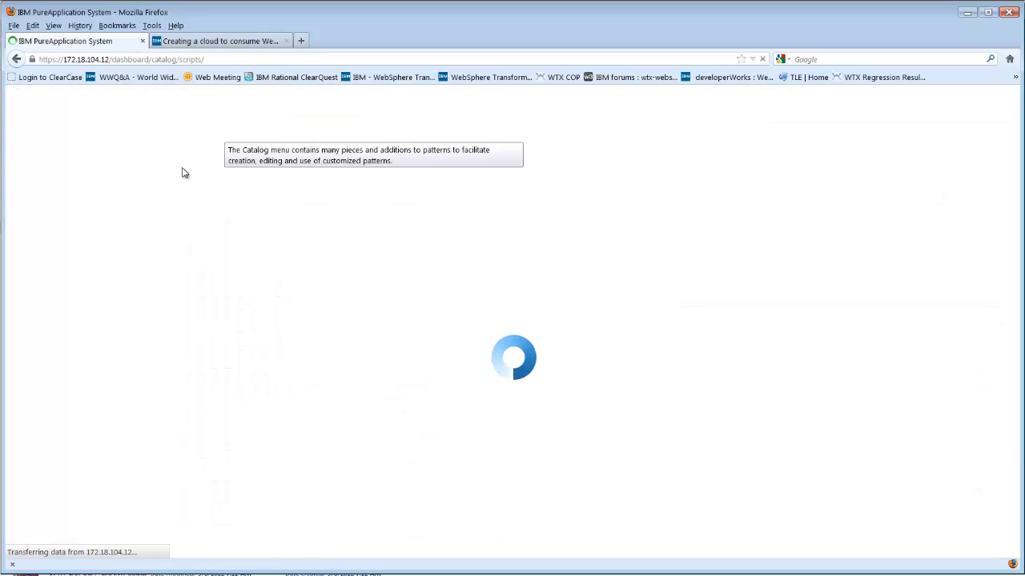
left_click(221, 147)
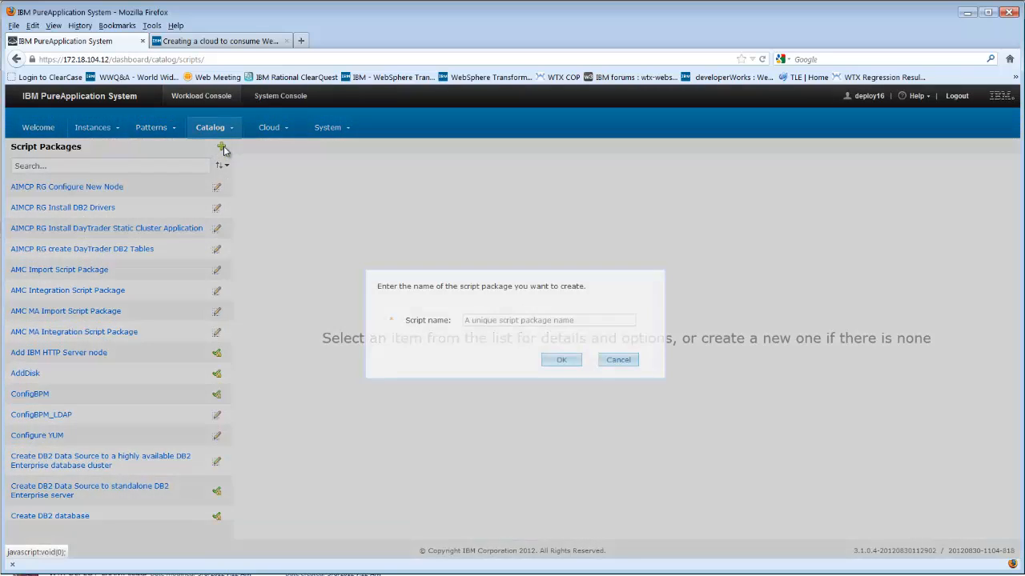
left_click(503, 320)
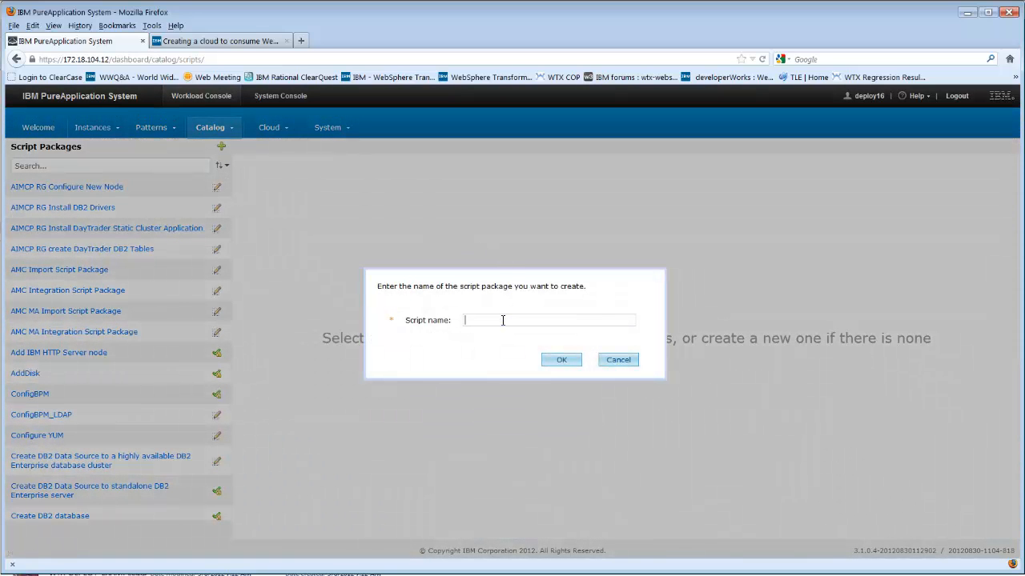
type("WTX_DEMO_SCRIPTS_FOR_LAUN")
type("CHER")
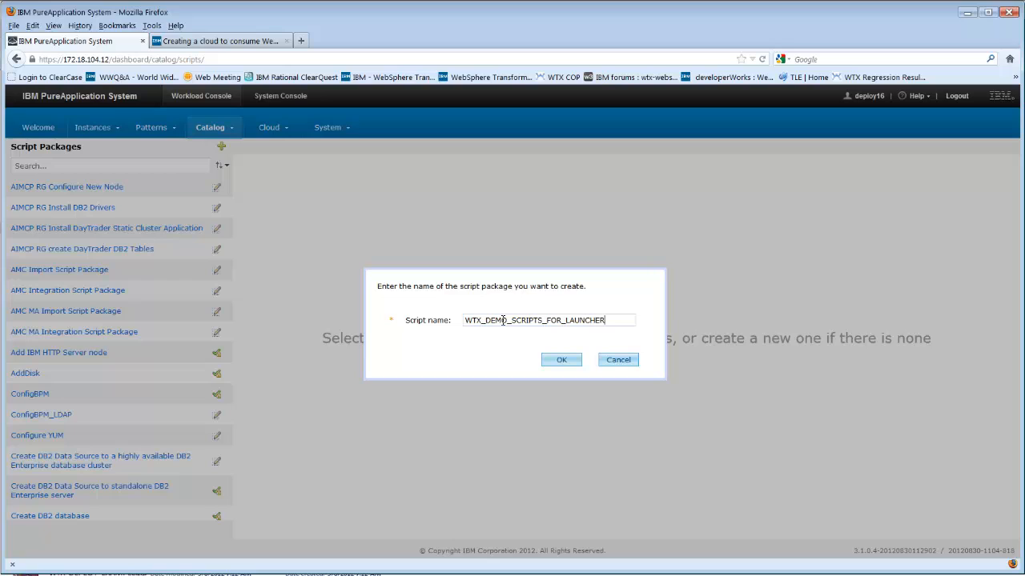
left_click(550, 357)
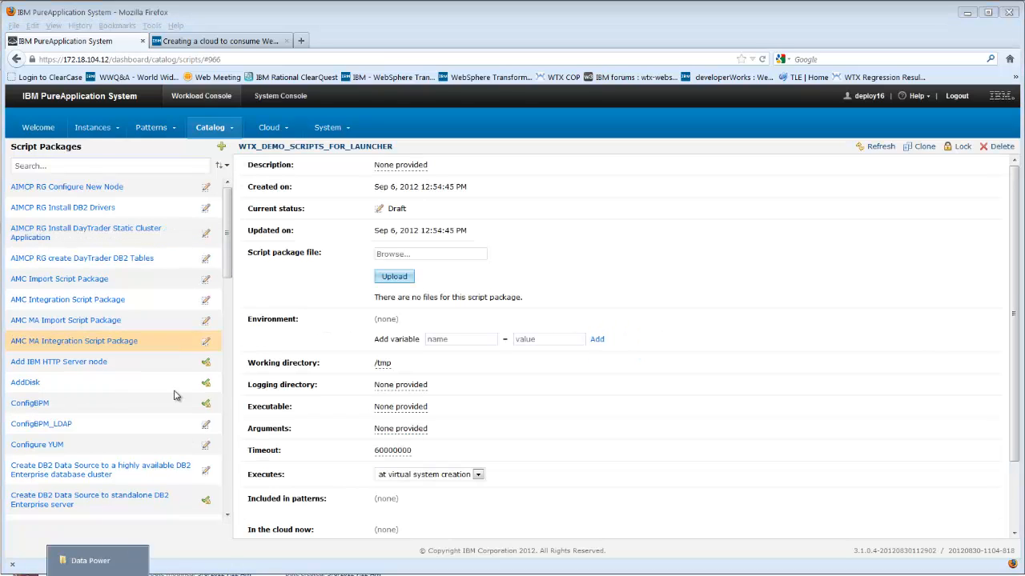
- Upload WTX_DEPLOY_EXAMPLE.zip from the Demo Project folder as the script package file and review its environment settings
left_click(97, 574)
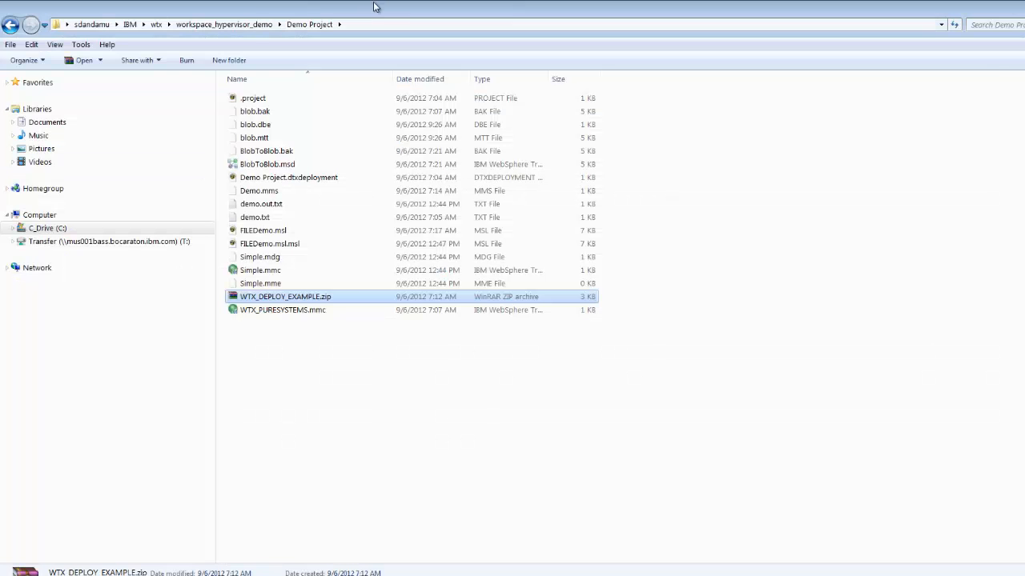
left_click(365, 25)
key("alt+Tab")
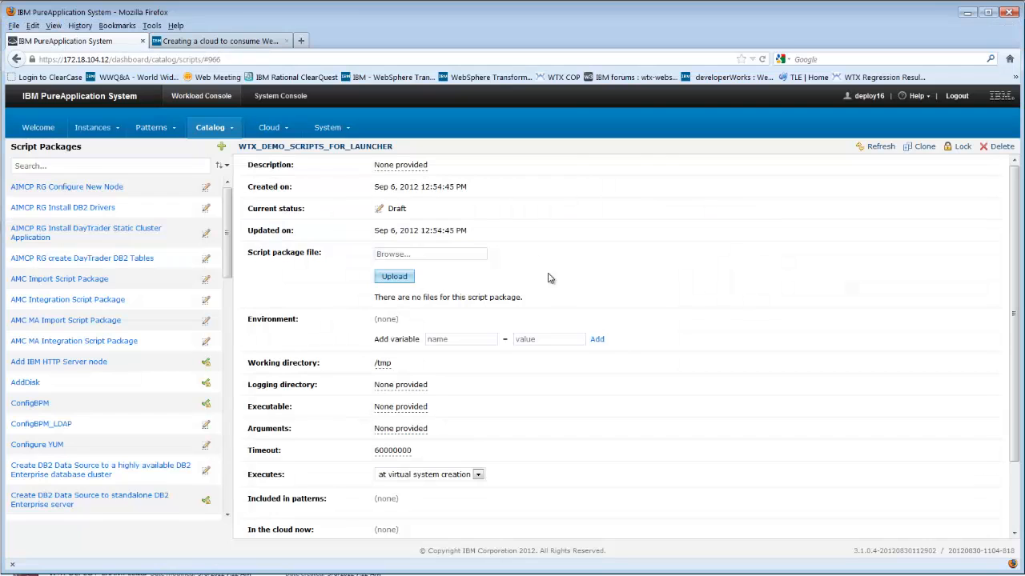
left_click(411, 253)
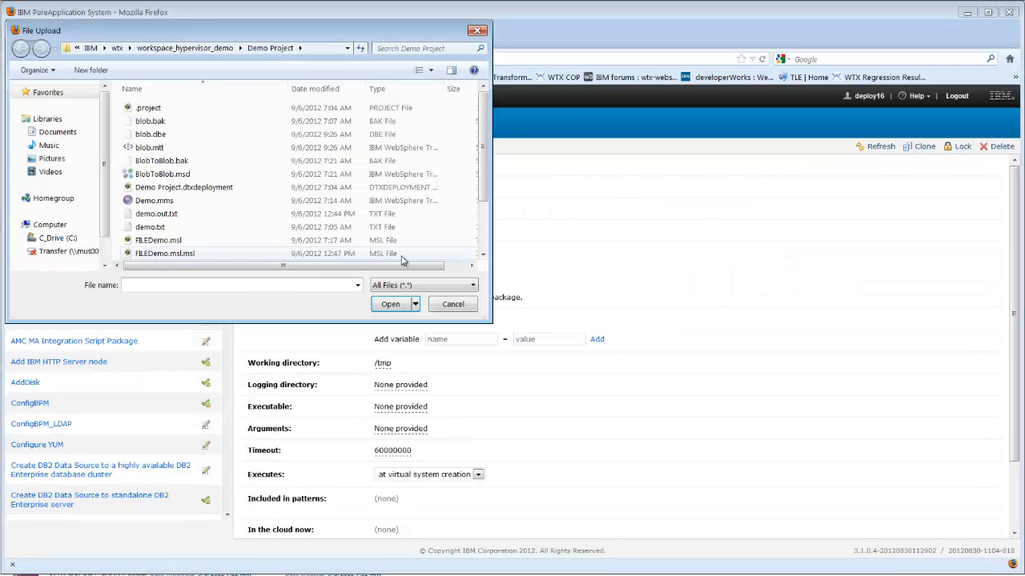
type("C:\\Users\\IBM_ADMIN\\IBM\\wtx\\workspace_hypervisor_demo\\Demo Project")
left_click(387, 305)
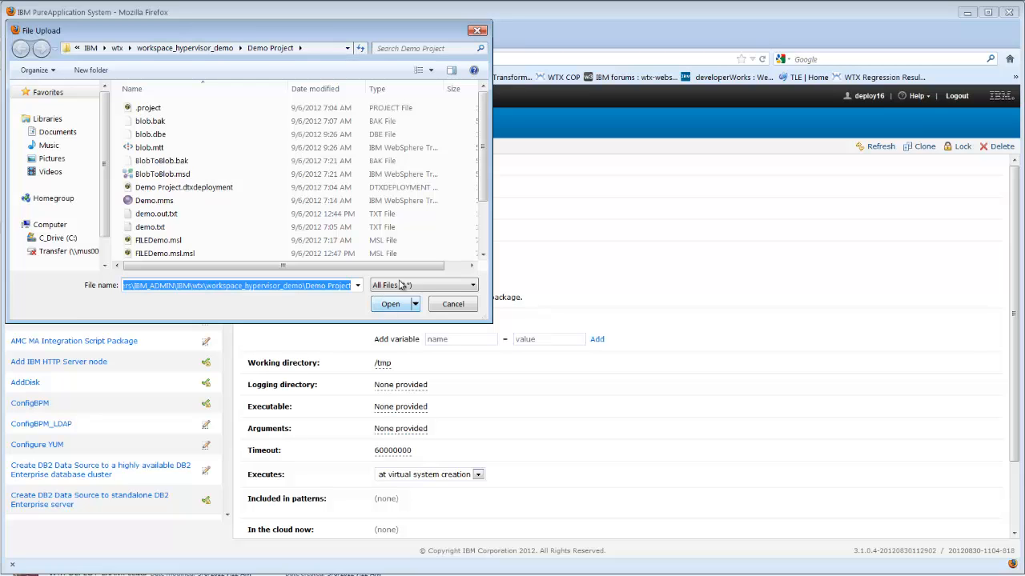
scroll(486, 189, "down", 2)
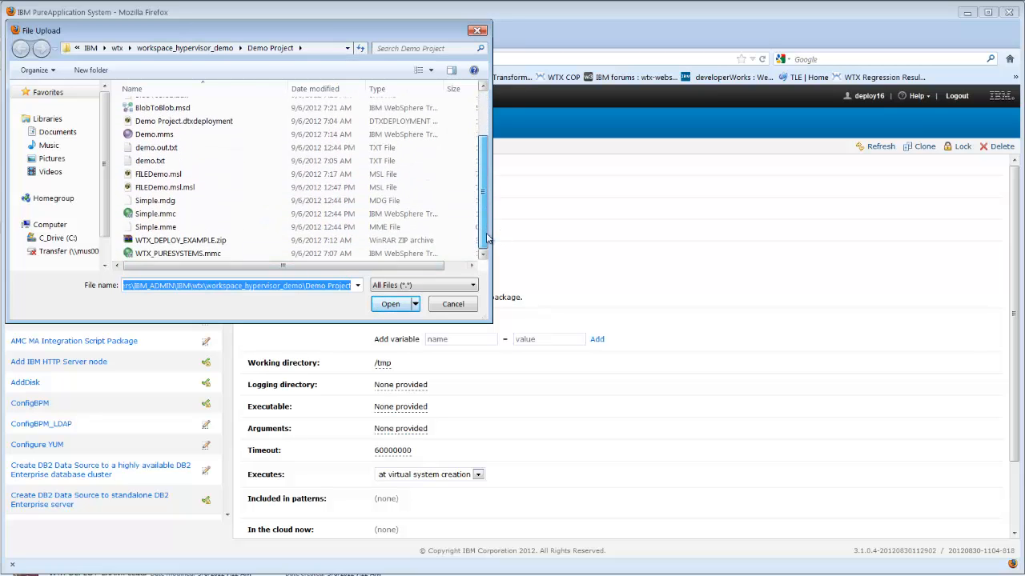
double_click(201, 241)
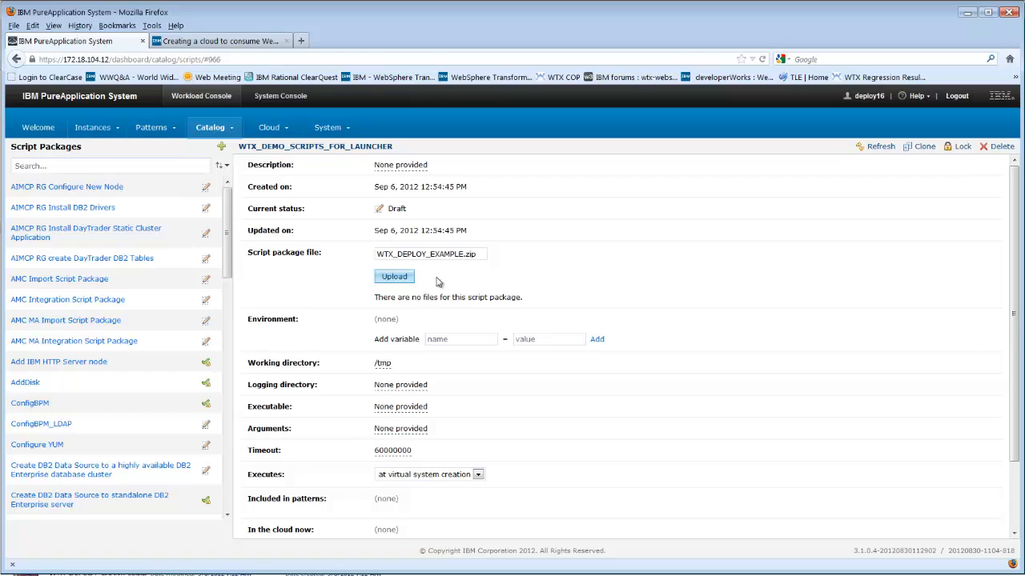
left_click(410, 277)
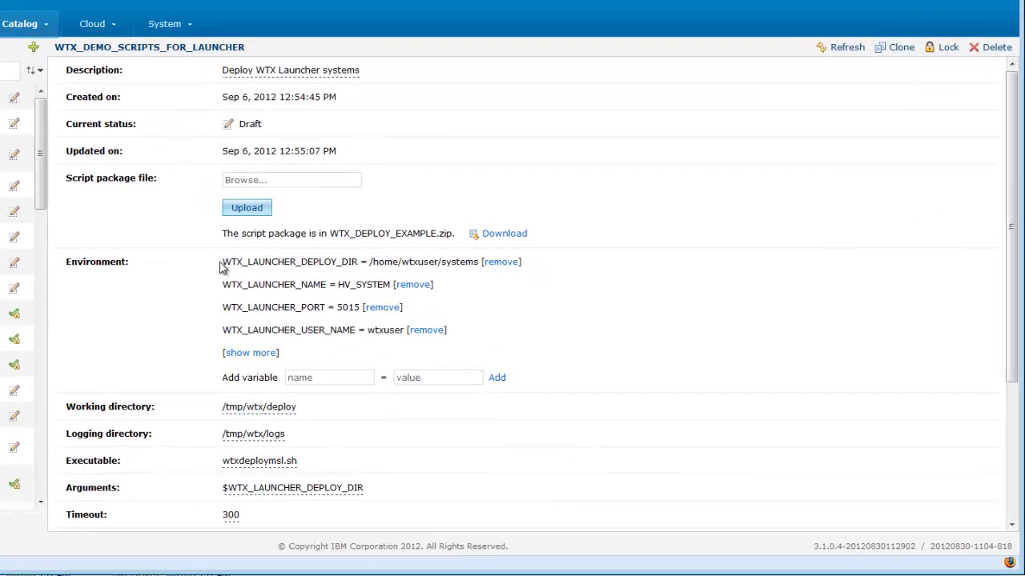
left_click_drag(221, 264, 224, 299)
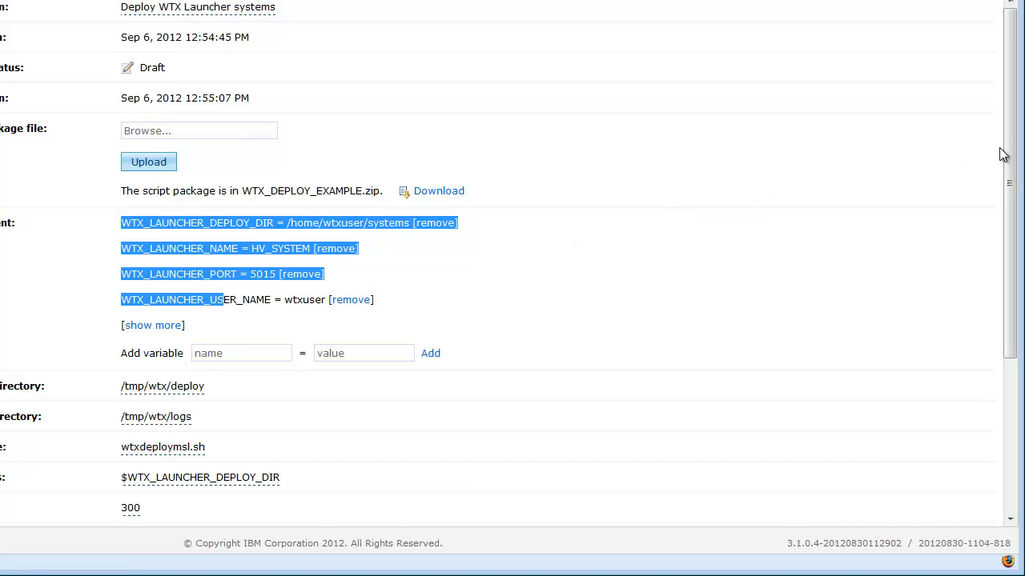
left_click_drag(1010, 158, 1012, 163)
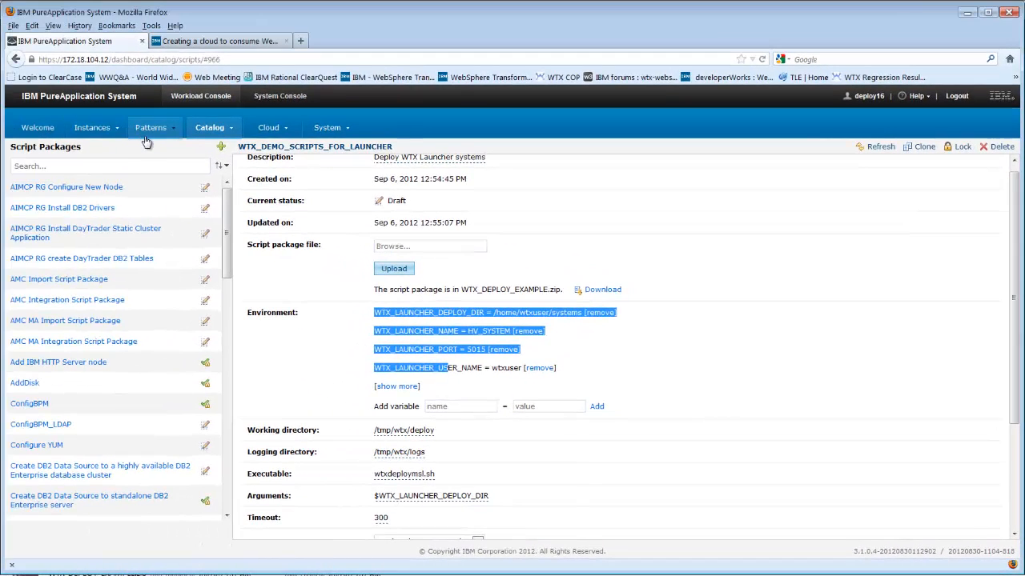
- Create a virtual system pattern named WTX_DEMO-LAUNCHER_PATTERN with the description 'This is a demo'
left_click(148, 131)
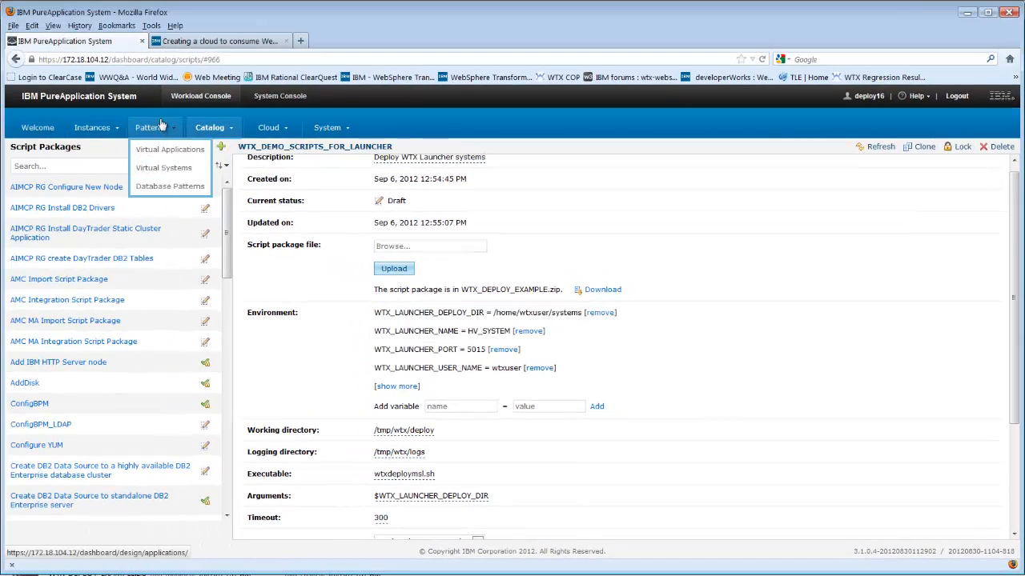
left_click(164, 167)
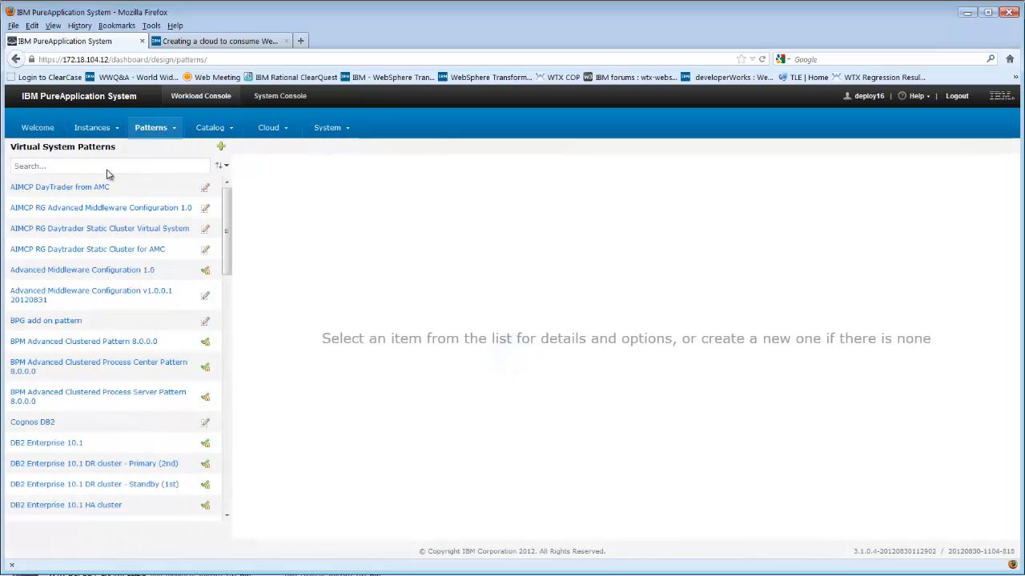
left_click(109, 168)
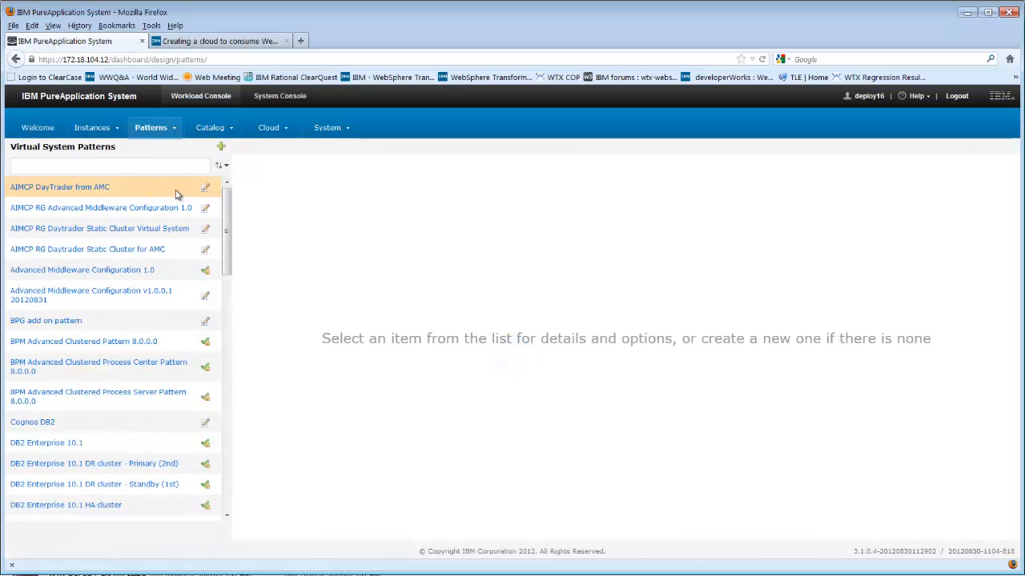
left_click(221, 148)
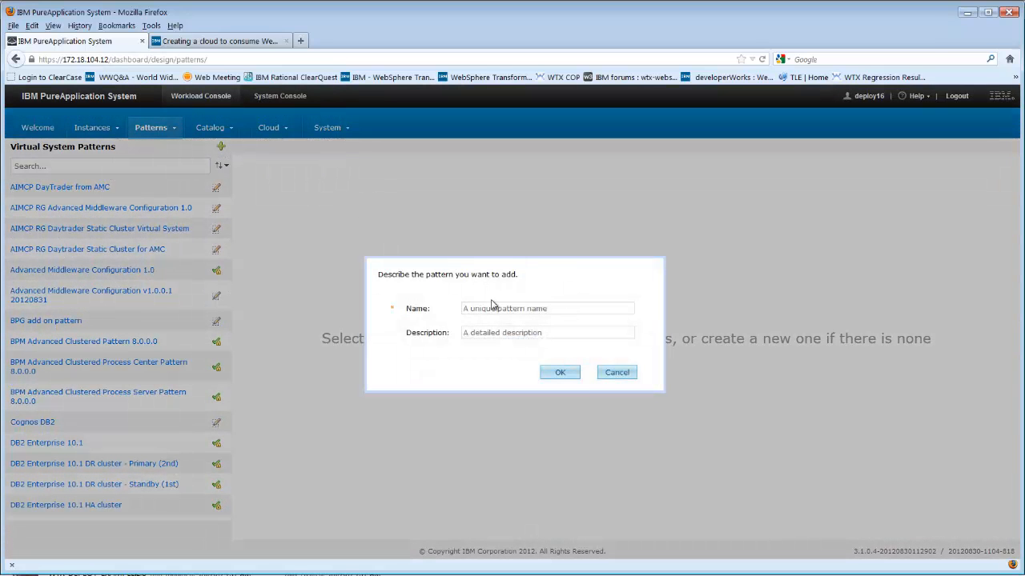
left_click(492, 307)
type("WT")
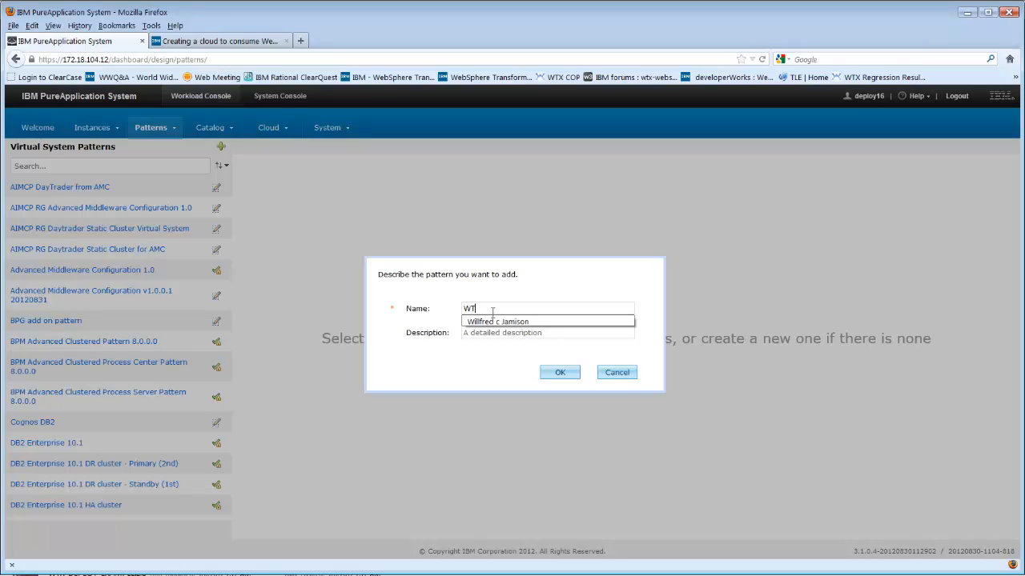
type("X_DEM")
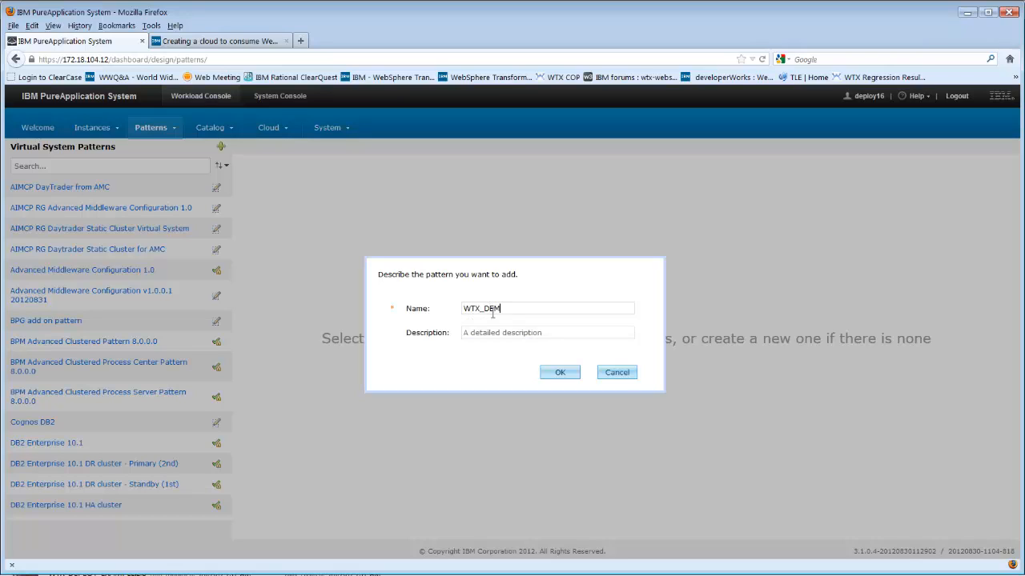
key("BackSpace")
key("BackSpace")
type("O-LAUNCHER_PATTERN")
left_click(515, 329)
type("This is a demo")
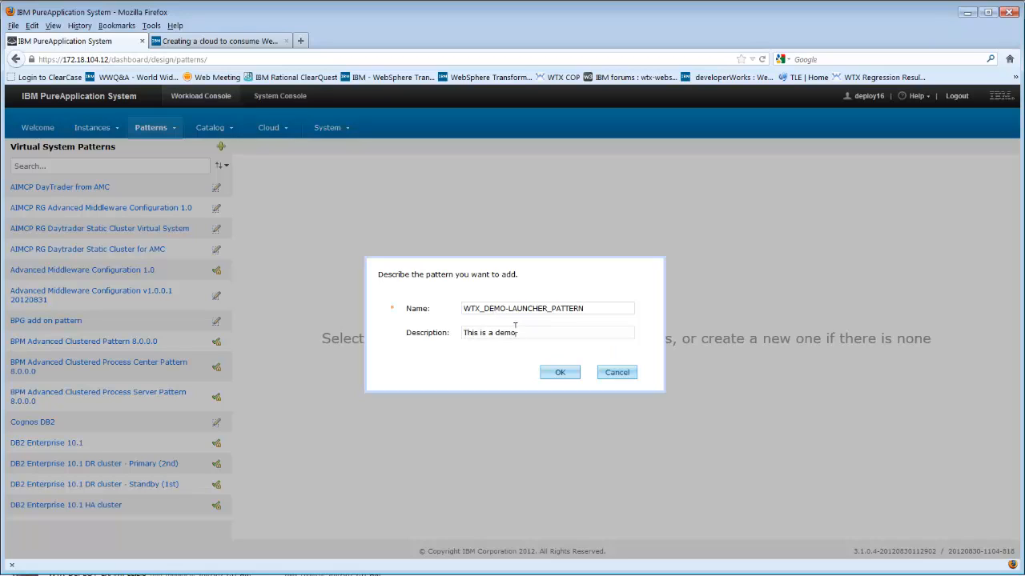
left_click(554, 379)
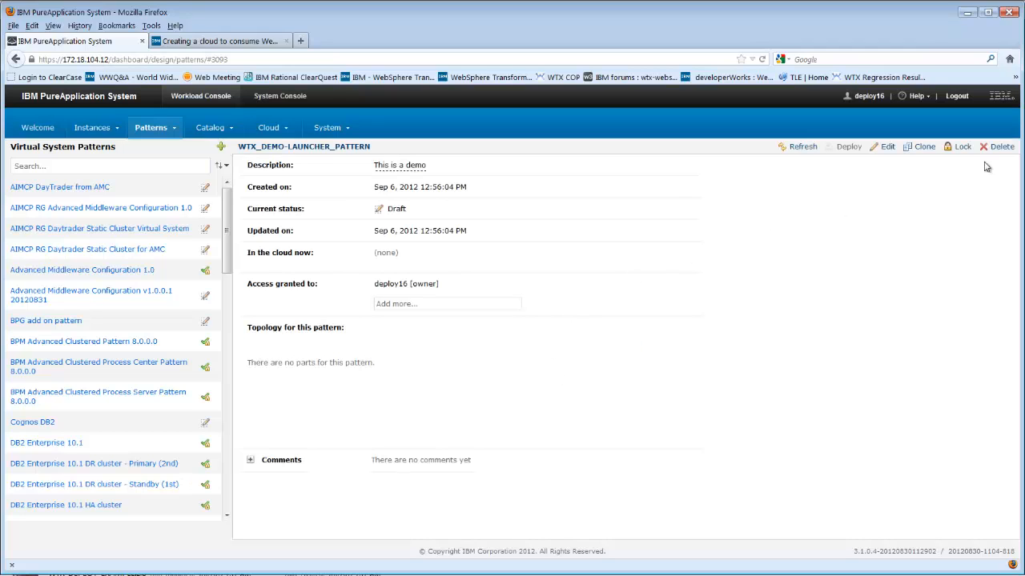
- Edit the pattern and add the WTXTEST2 OS Part to its topology
left_click(886, 148)
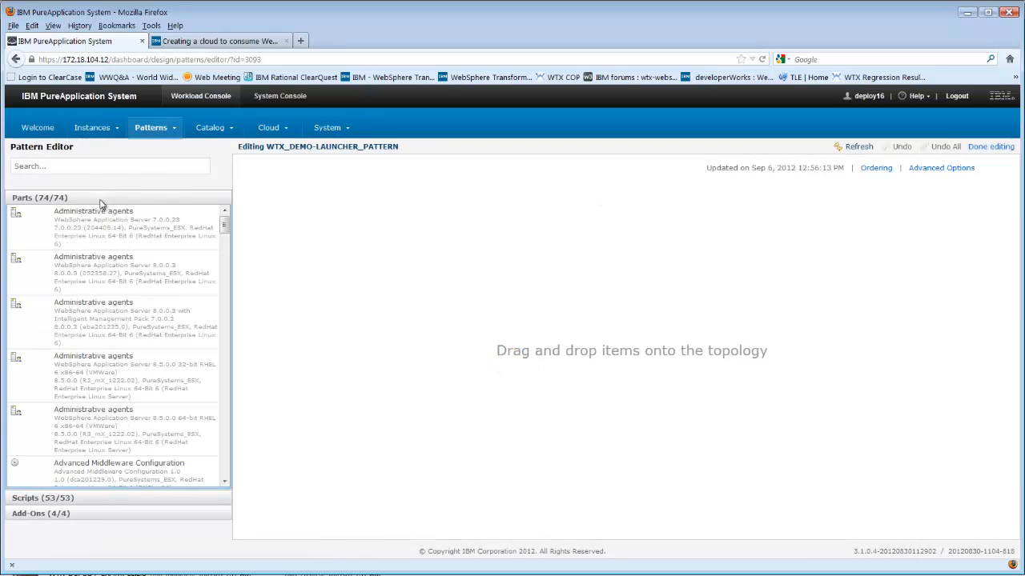
left_click(77, 165)
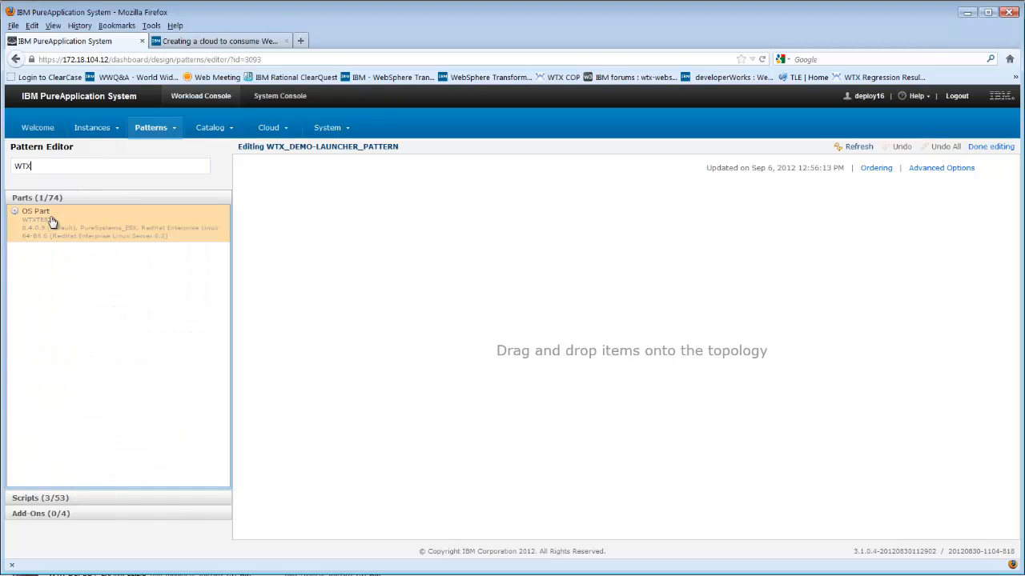
left_click_drag(53, 223, 542, 336)
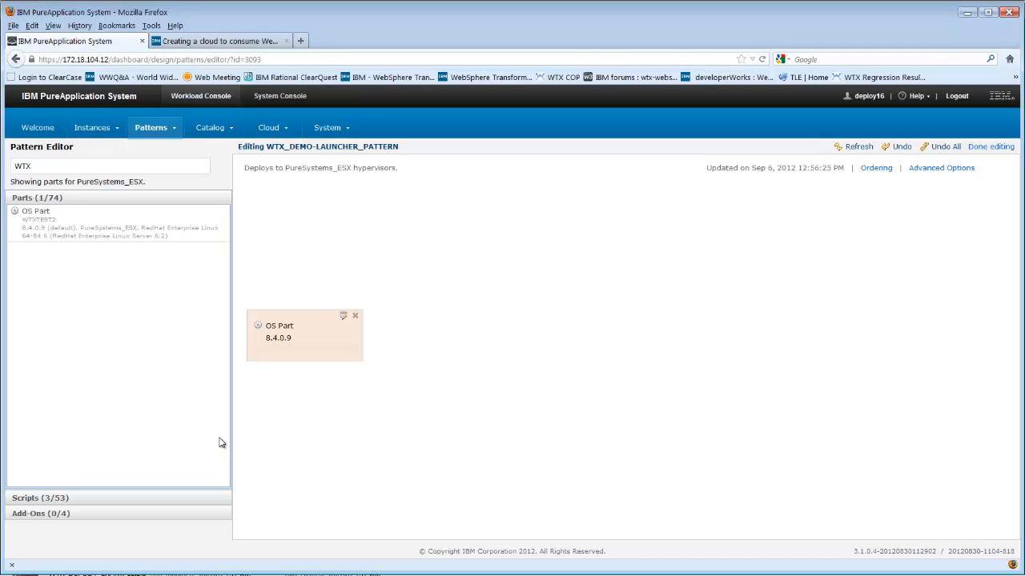
- Add the WTX_DEPLOY_EXAMPLE script to the OS Part and finish editing the pattern
left_click(128, 499)
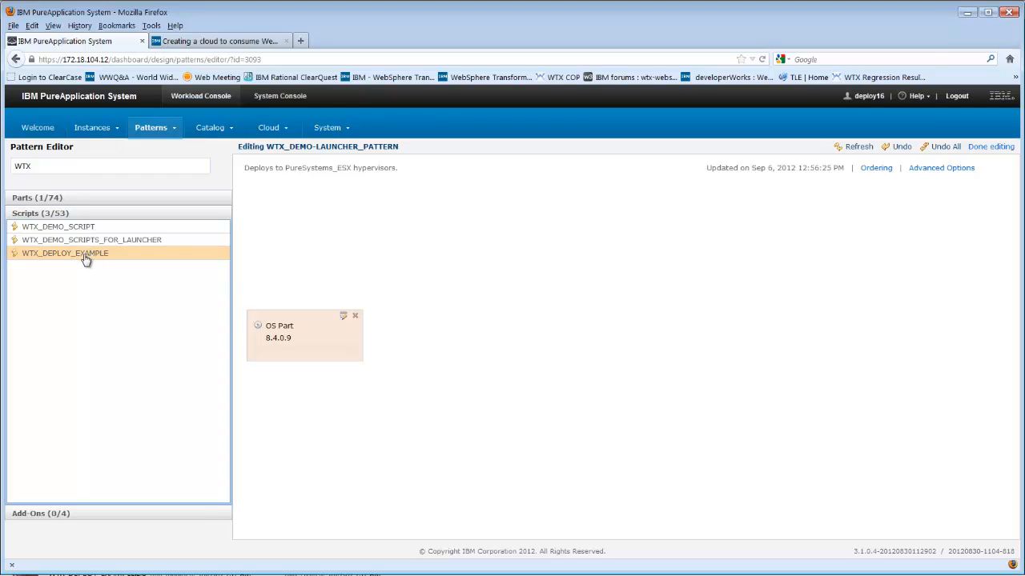
left_click_drag(84, 258, 299, 352)
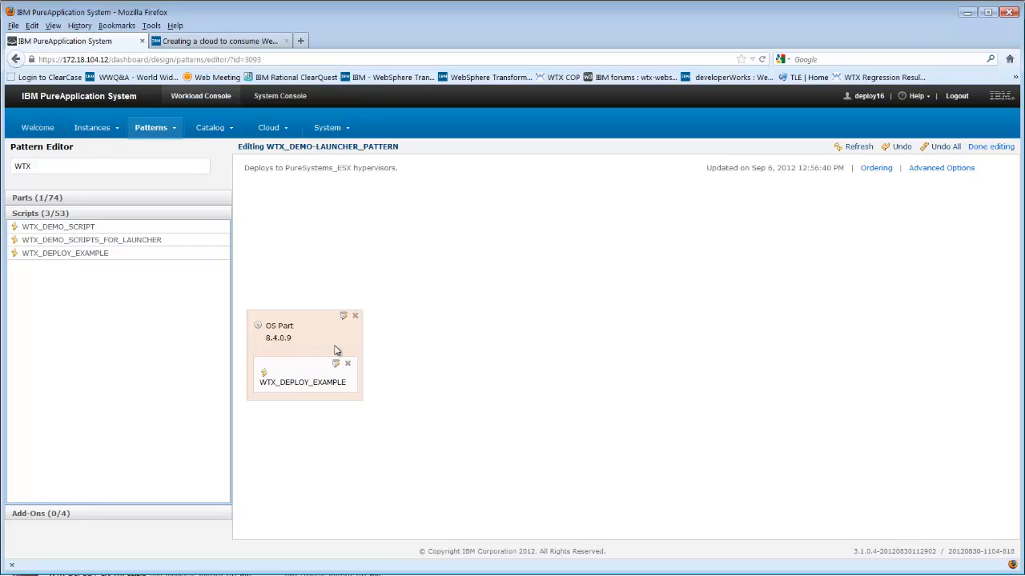
left_click(992, 148)
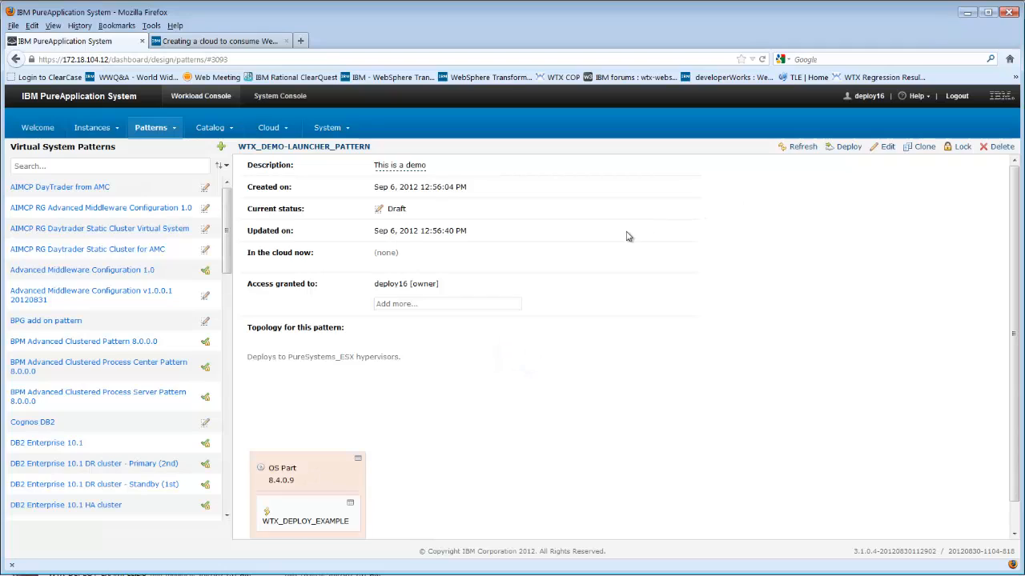
- Deploy the pattern, naming the virtual system WTX_DEMO_LAUNCER
left_click(846, 149)
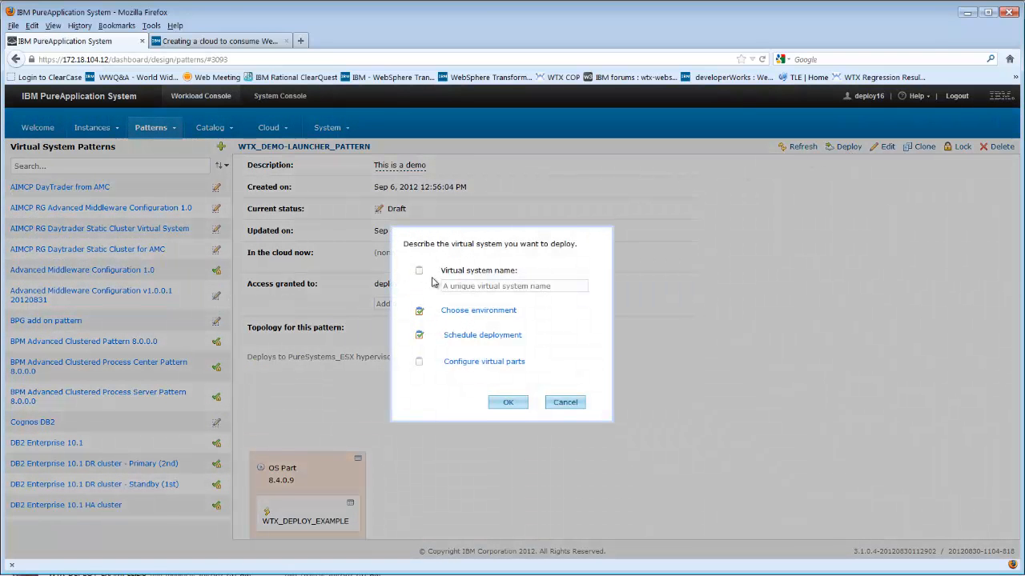
left_click(466, 287)
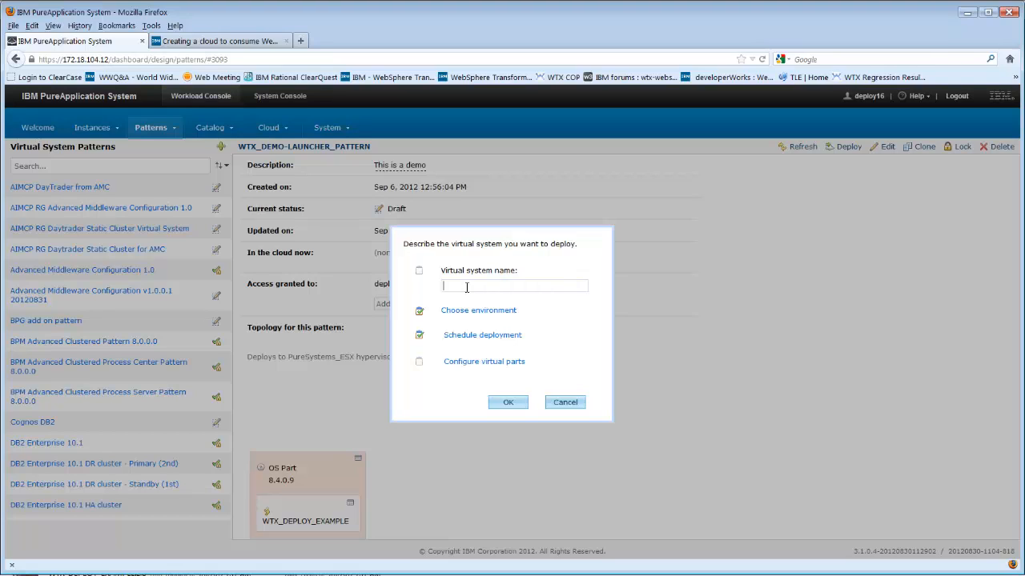
type("WTX_")
type("DEMO_PAT")
type("UNCHER")
- Choose the deployment environment profile envProfile16
left_click(474, 312)
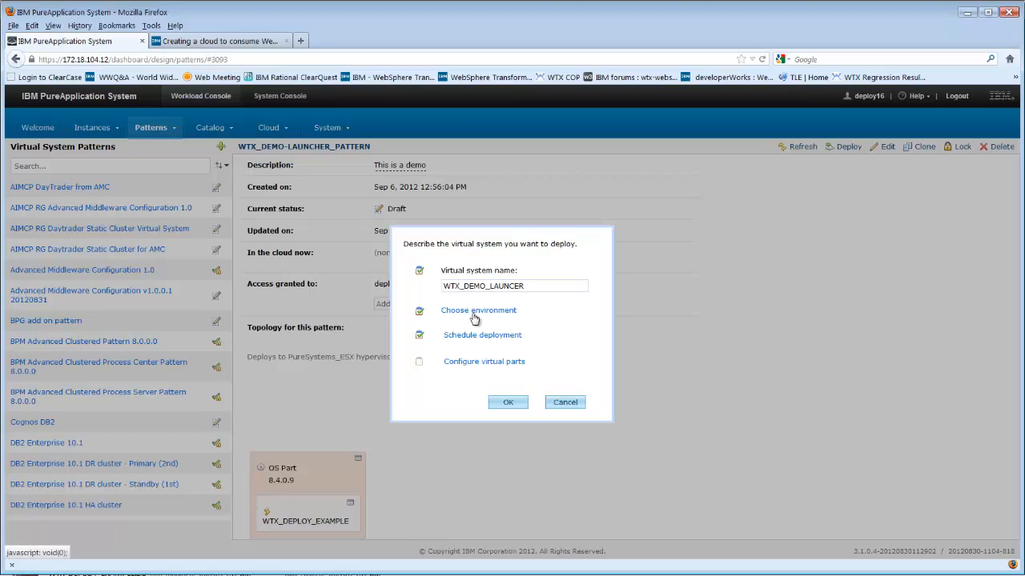
left_click(483, 383)
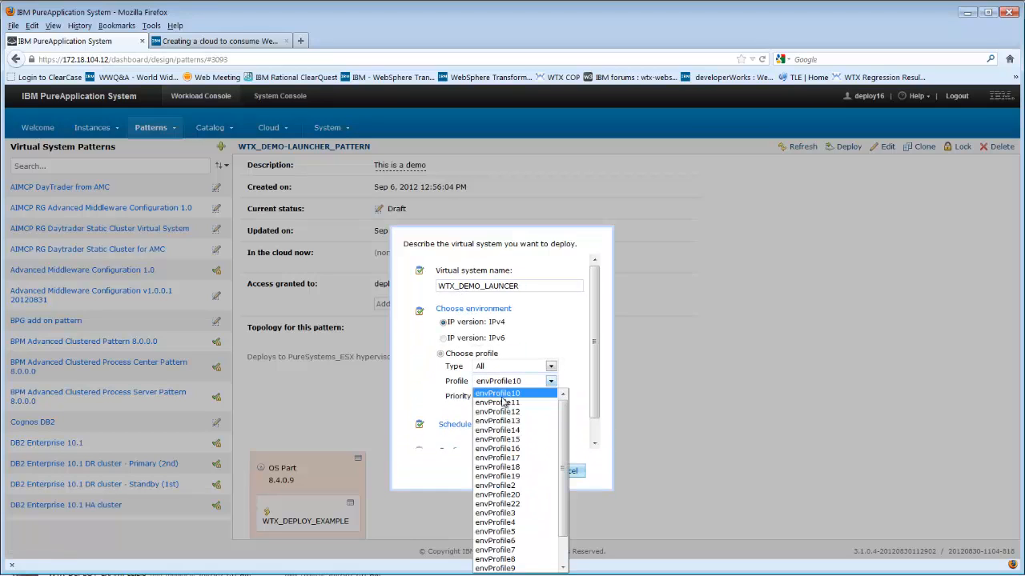
left_click(518, 450)
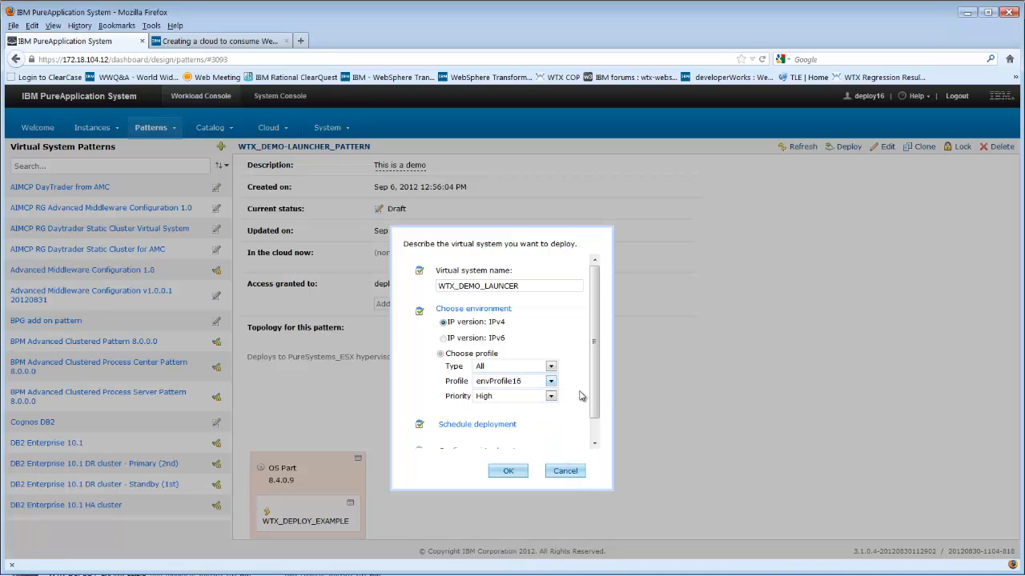
scroll(595, 392, "down", 1)
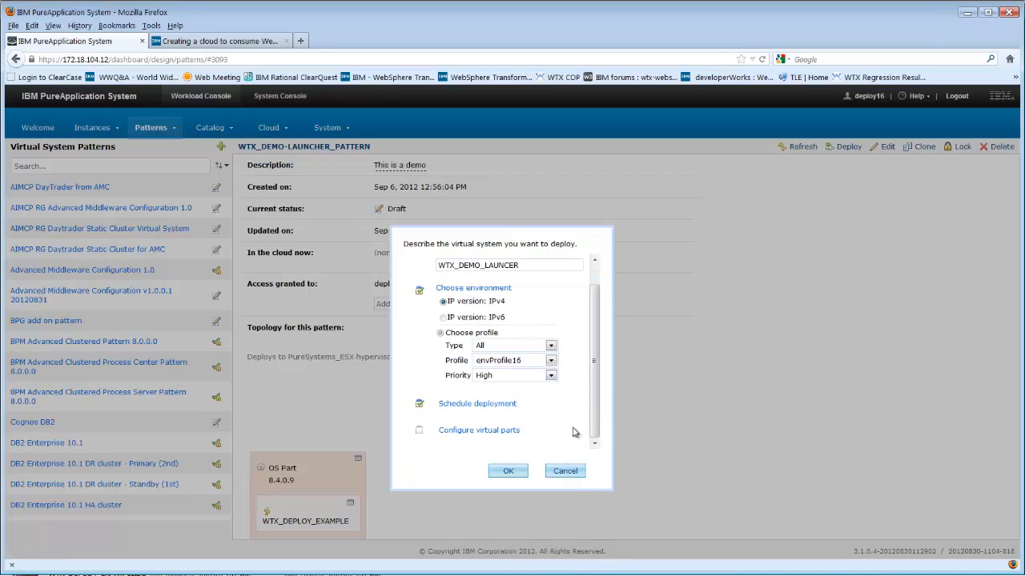
- Open the OS Part configuration and enter and verify the root and virtuser passwords
left_click(513, 430)
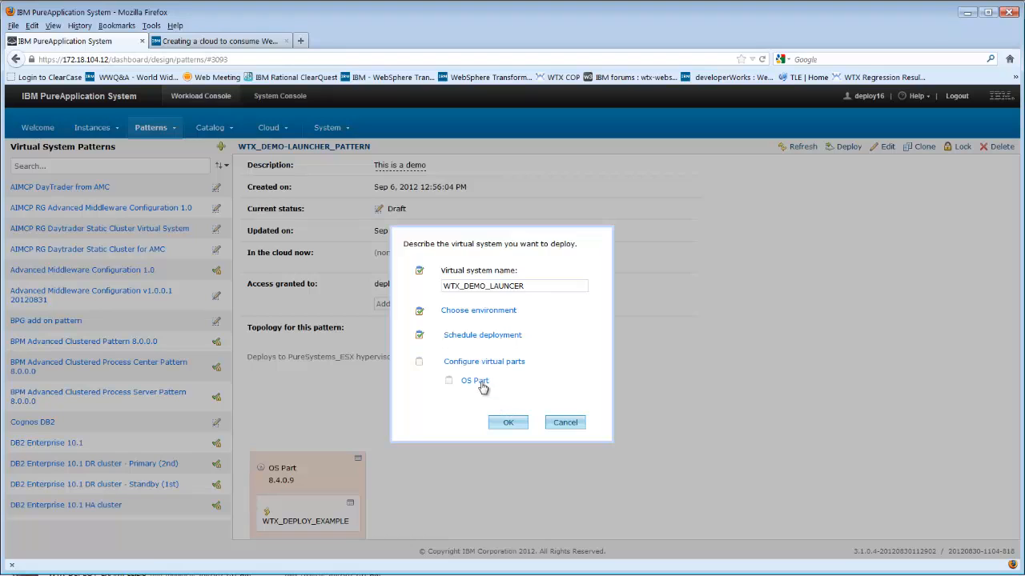
left_click(479, 384)
left_click(617, 364)
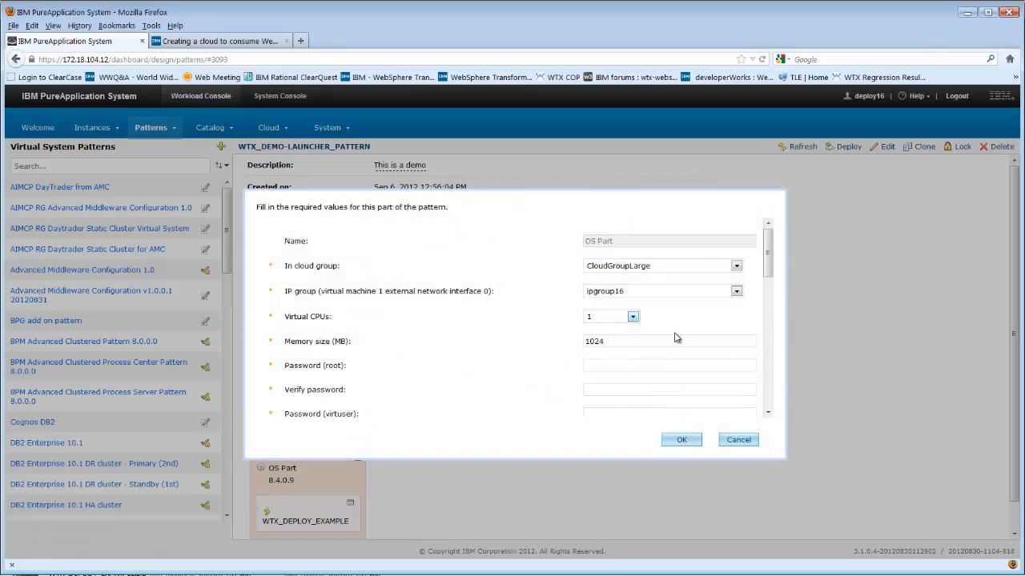
type("password")
key("Tab")
type("password")
left_click(638, 412)
type("passwo")
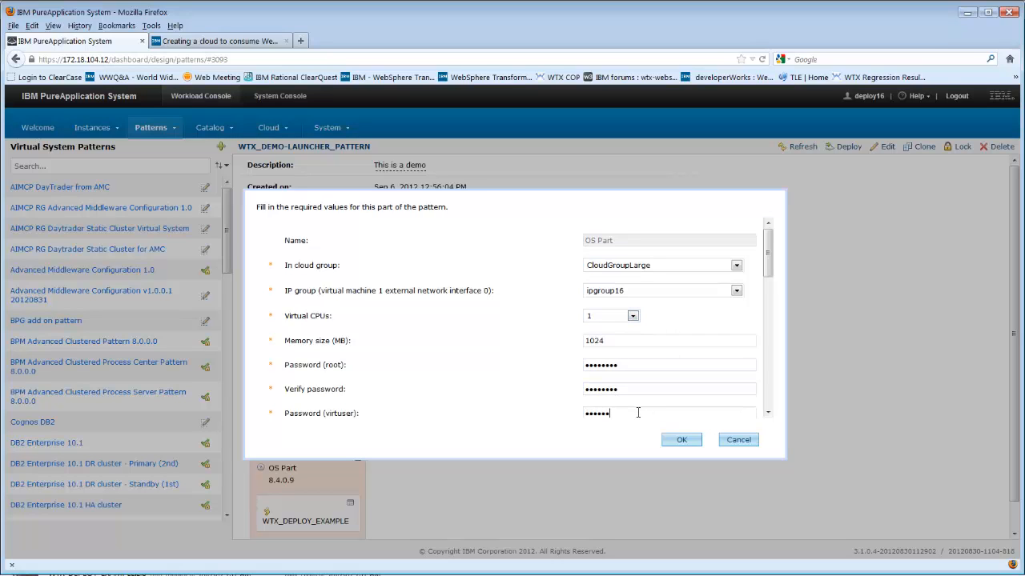
type("rd")
left_click_drag(768, 254, 778, 305)
left_click(626, 289)
type("pas")
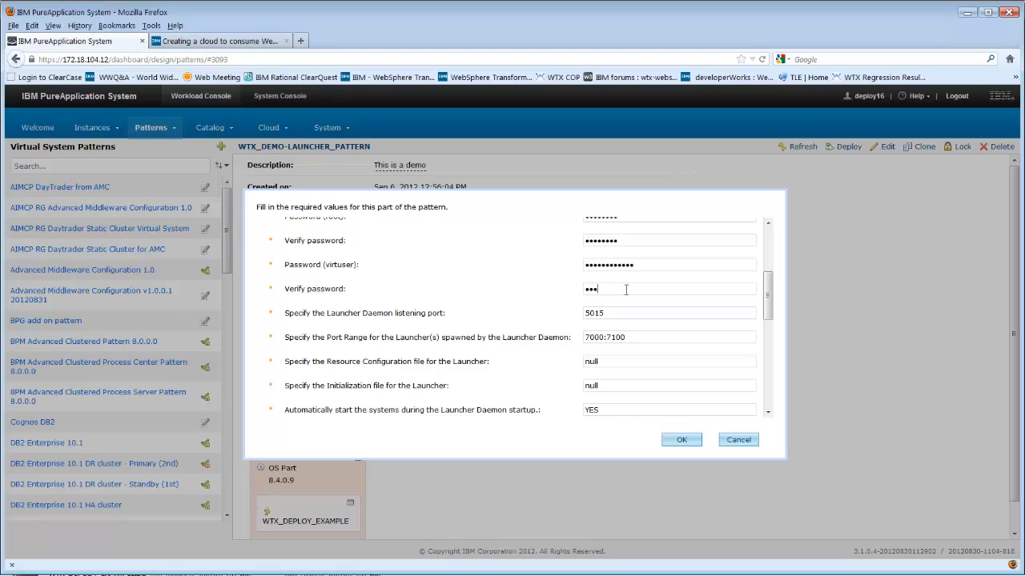
type("•••••••")
- Set the new deployment directory to /home/wtxuser/systems and Start Launcher System to YES
left_click_drag(769, 302, 769, 332)
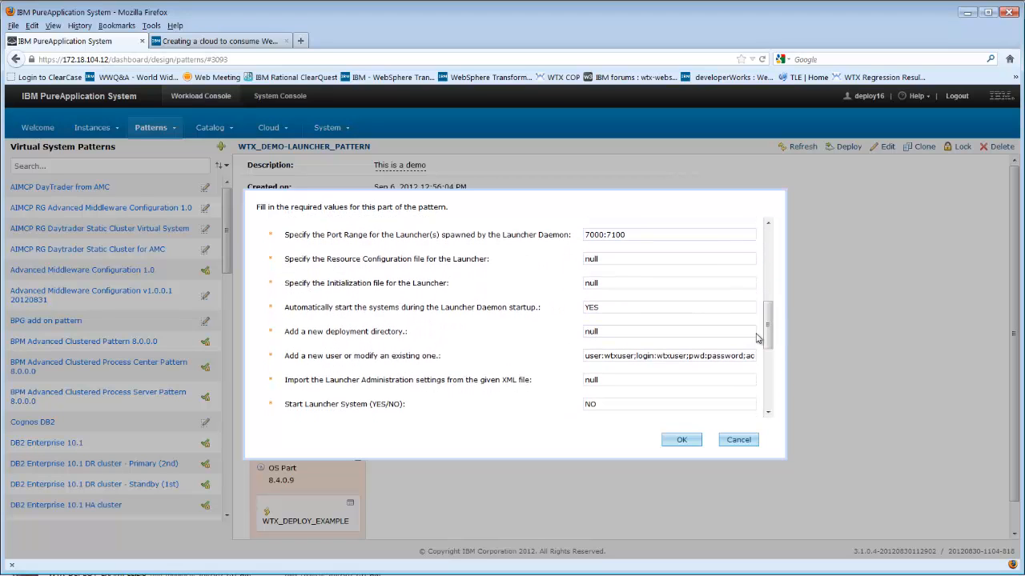
left_click_drag(673, 332, 517, 333)
key("BackSpace")
type("/home/wtxuser/systesms")
left_click_drag(626, 402, 568, 414)
type("YES")
- Check the WTX_LAUNCHER_DEPLOY_DIR value, save the OS Part settings, and start the deployment
left_click_drag(766, 337, 789, 375)
left_click_drag(697, 347, 568, 361)
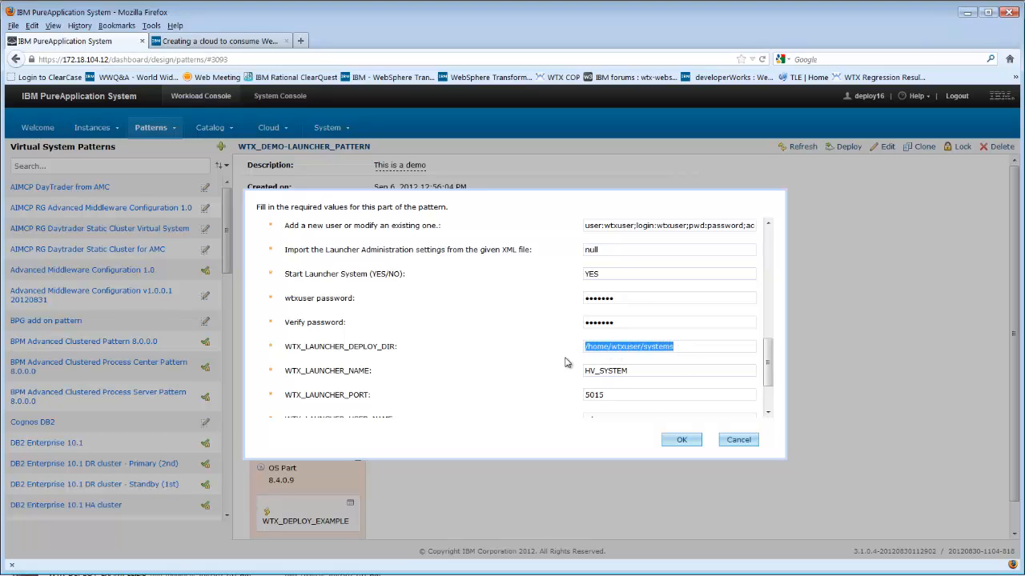
left_click_drag(763, 348, 762, 335)
left_click_drag(679, 242, 575, 247)
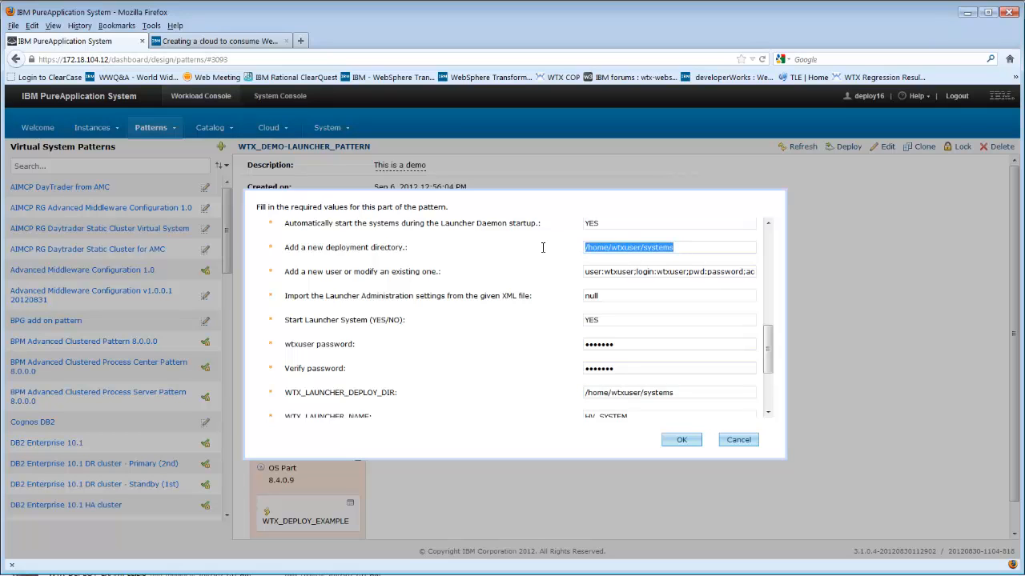
left_click(545, 251)
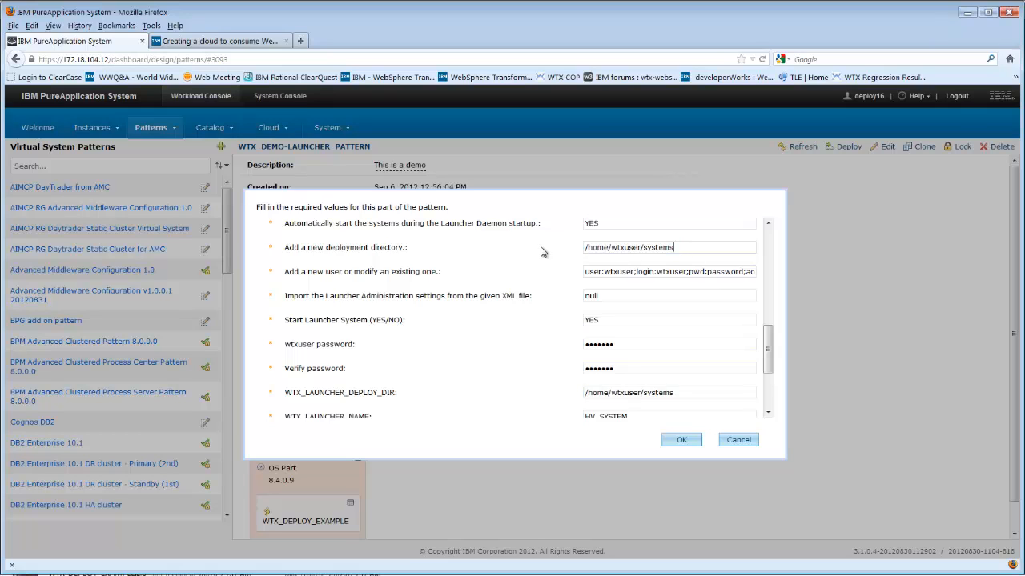
left_click(681, 447)
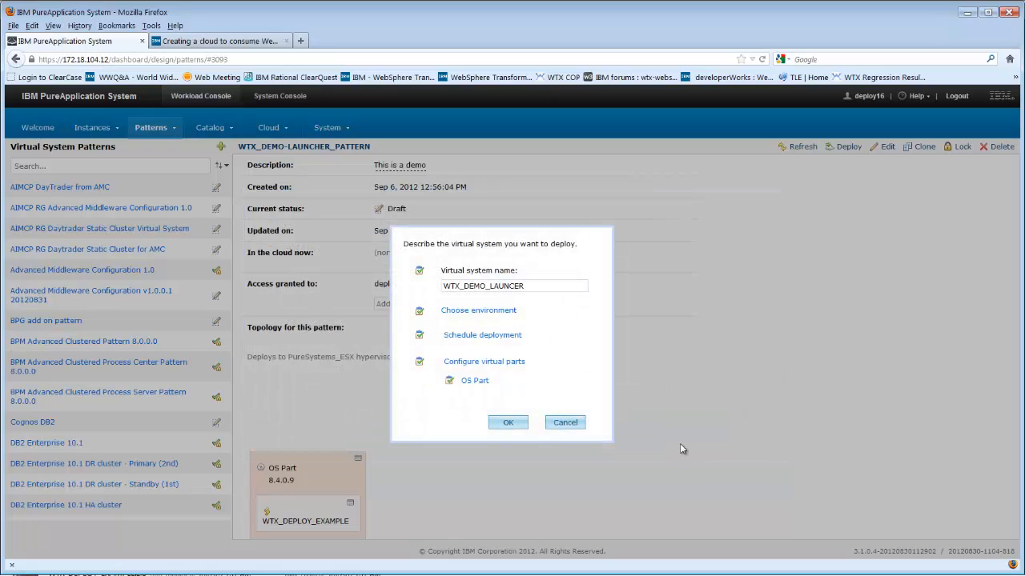
left_click(509, 424)
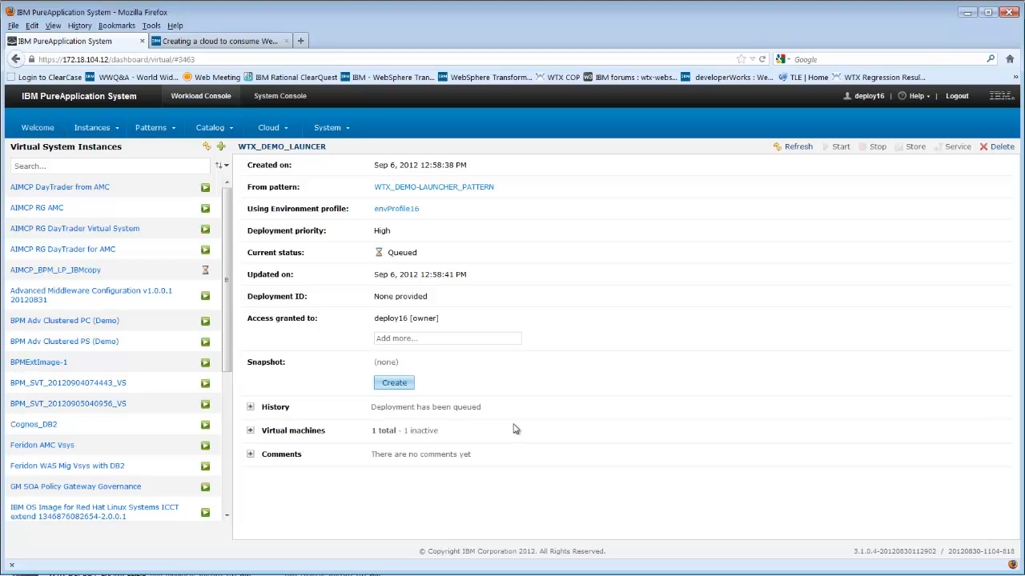
- Refresh the WTX_DEMO_LAUNCER instance details to monitor the deployment status
left_click(795, 152)
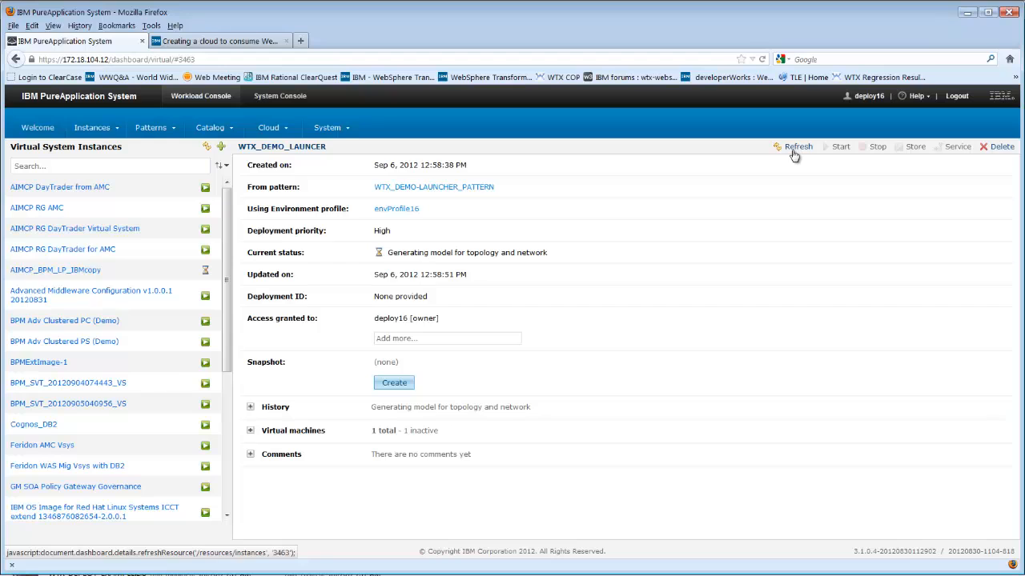
left_click(793, 152)
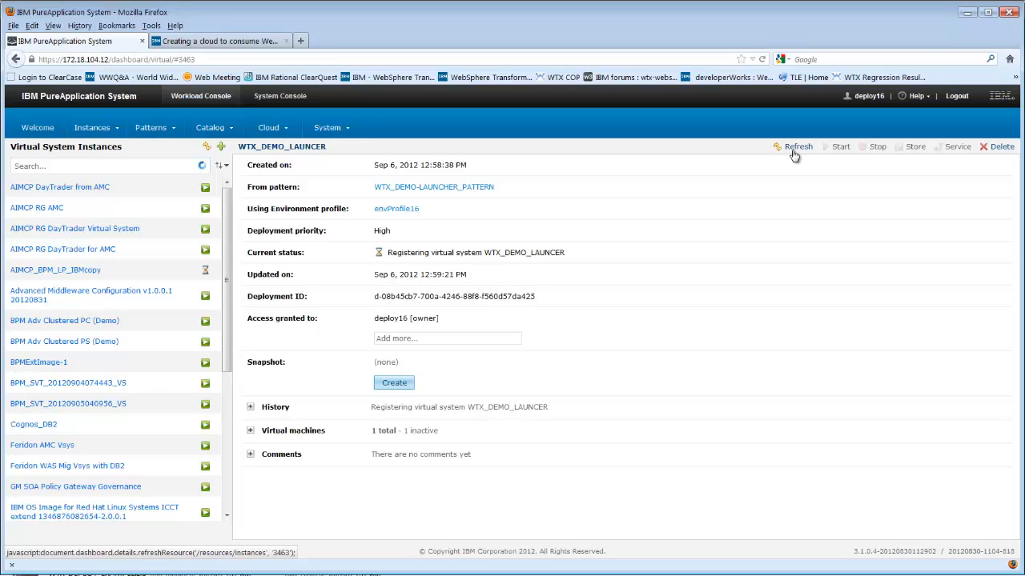
left_click(793, 152)
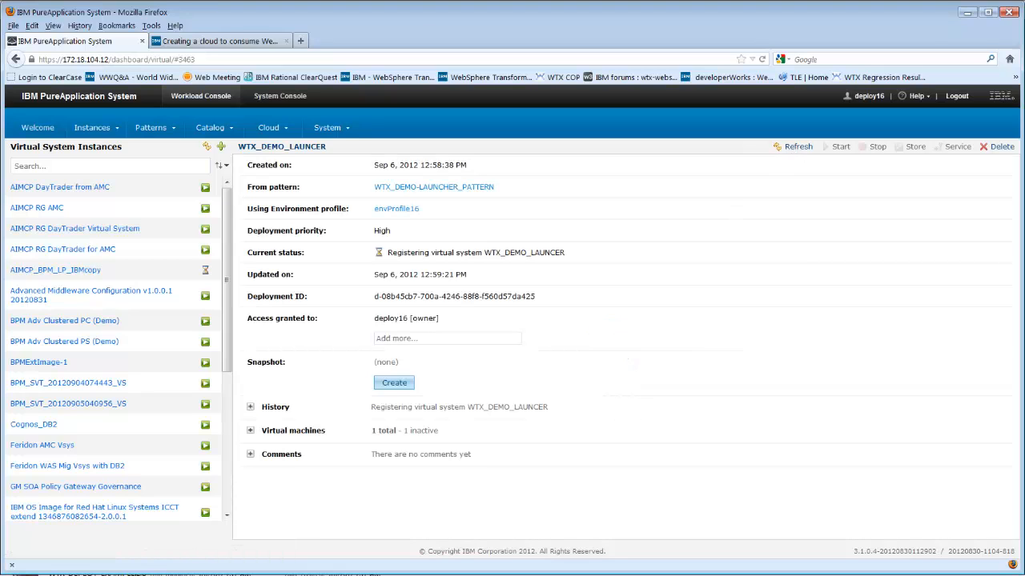
key("alt+Tab")
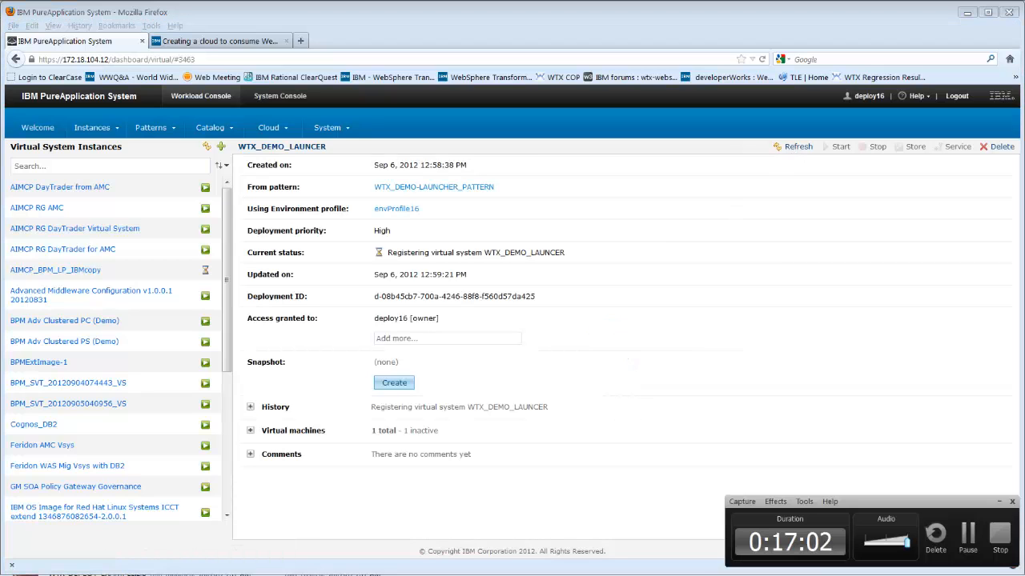
left_click(972, 548)
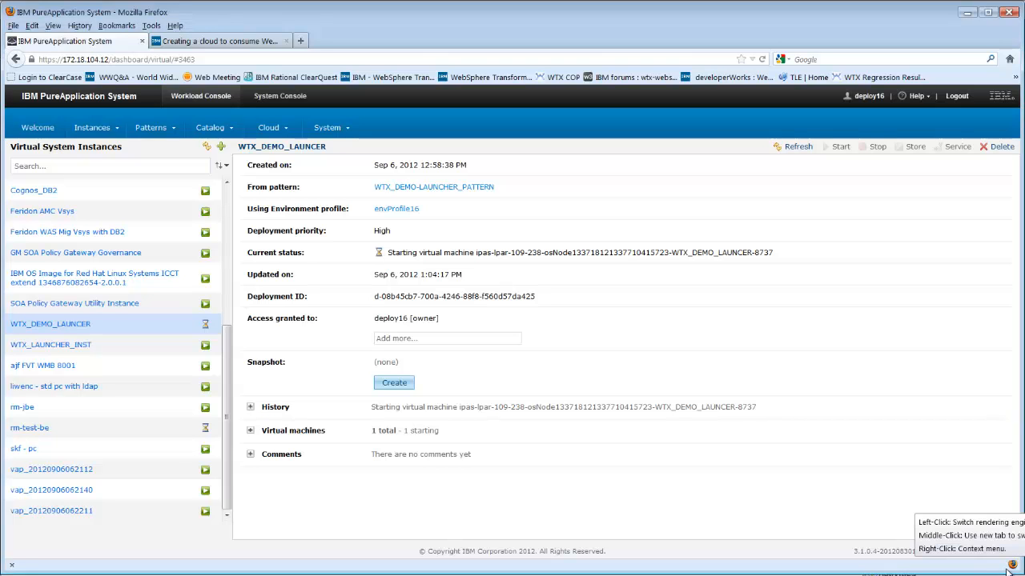
left_click_drag(404, 253, 585, 271)
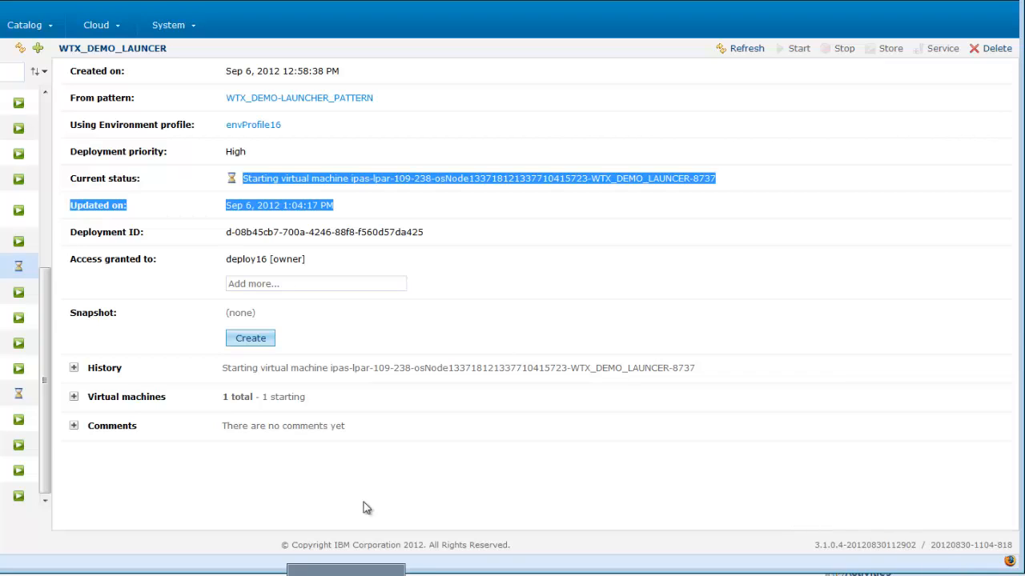
left_click(500, 145)
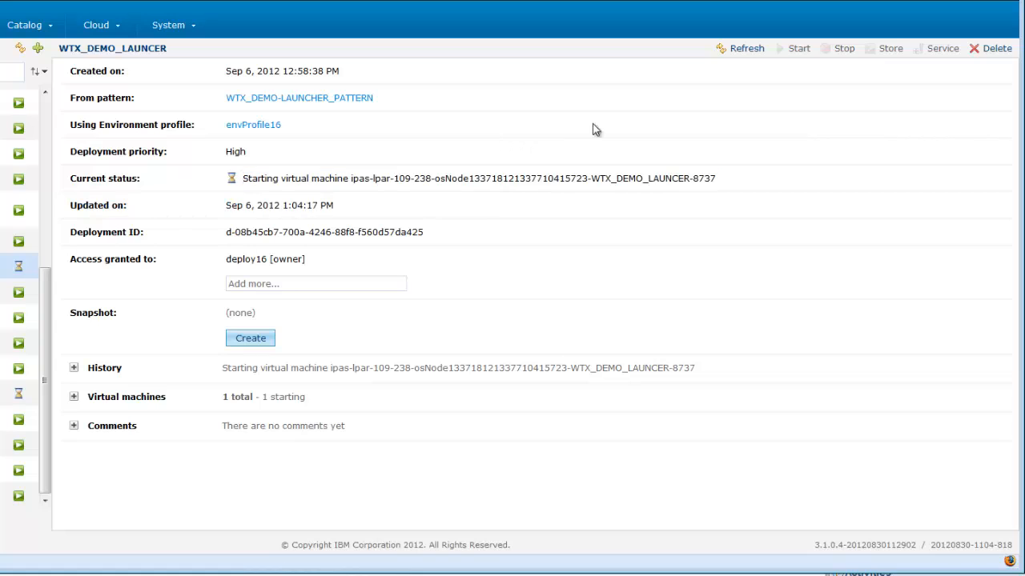
left_click(749, 51)
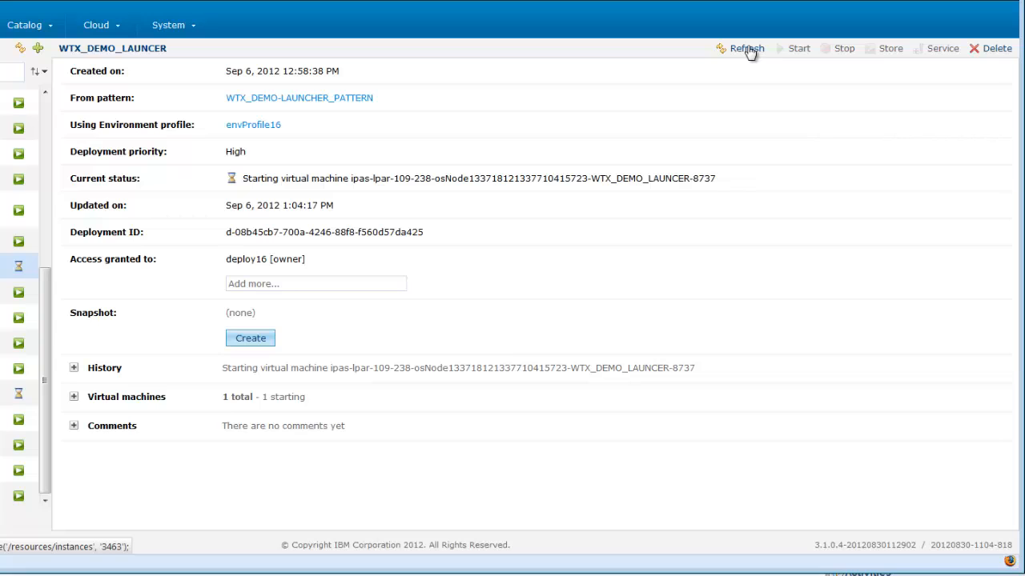
left_click(750, 53)
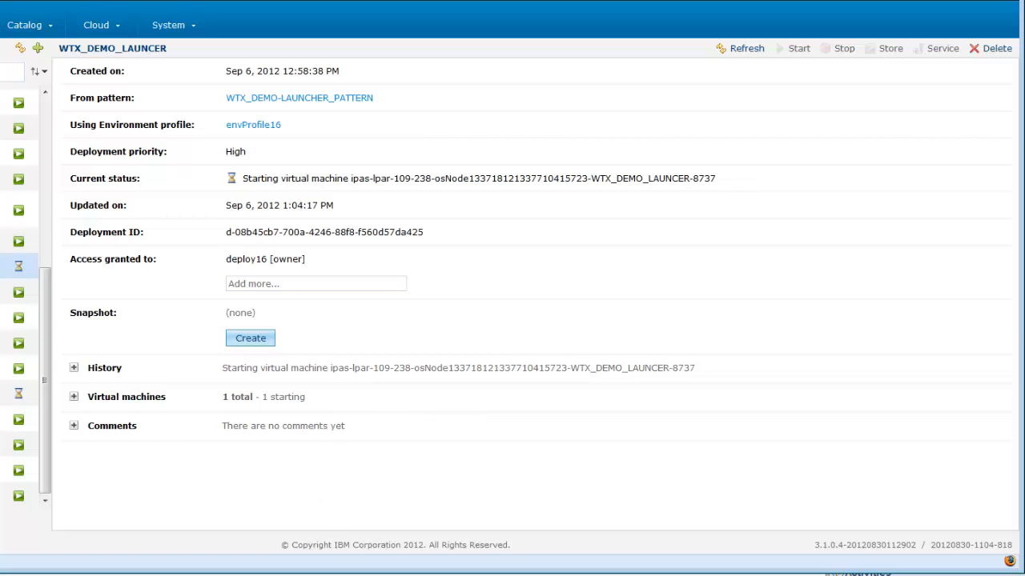
left_click(954, 542)
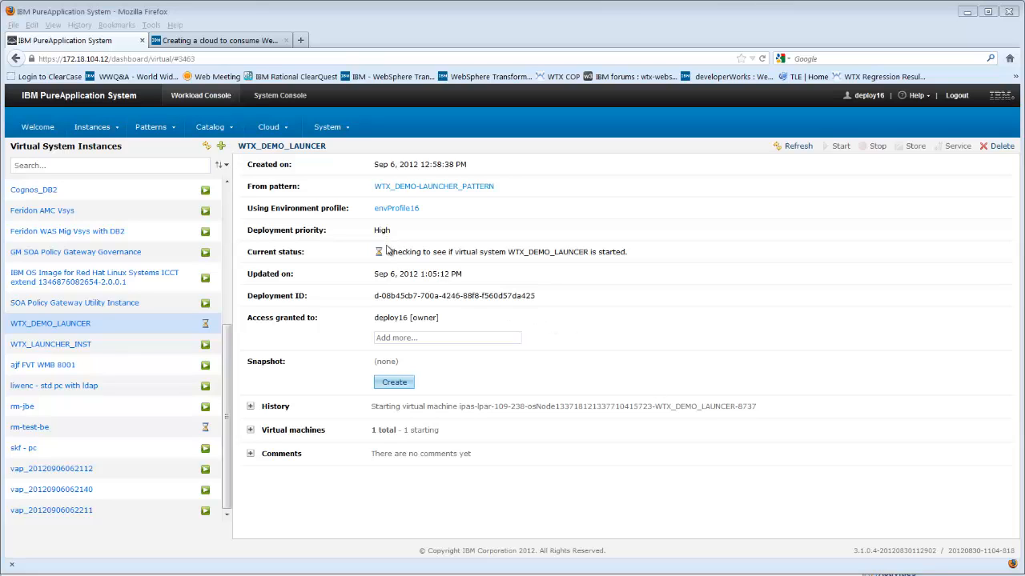
- Keep refreshing and reading the instance's current status until deployment finishes
left_click_drag(388, 252, 647, 273)
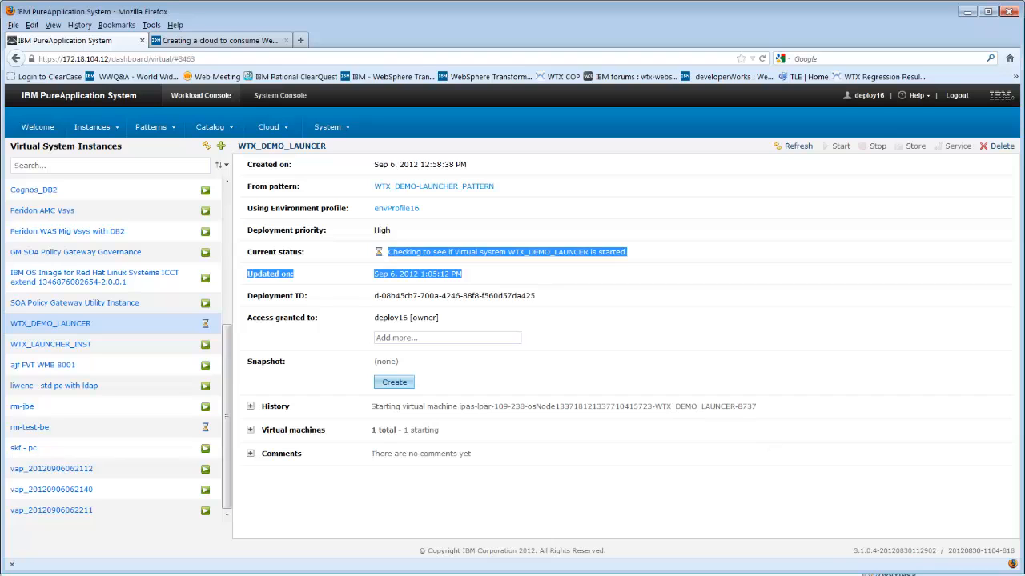
left_click(695, 321)
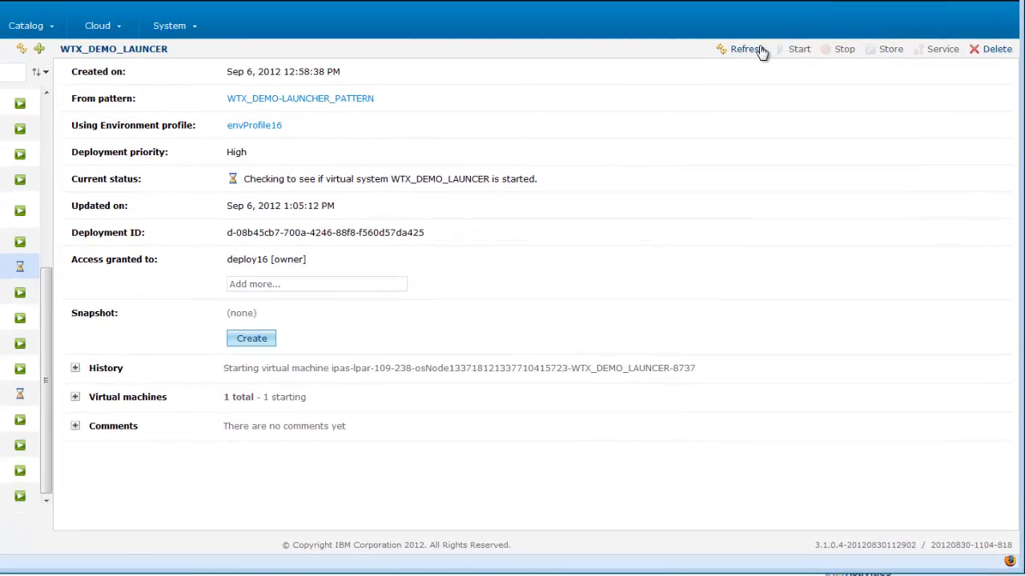
left_click(796, 120)
left_click(755, 51)
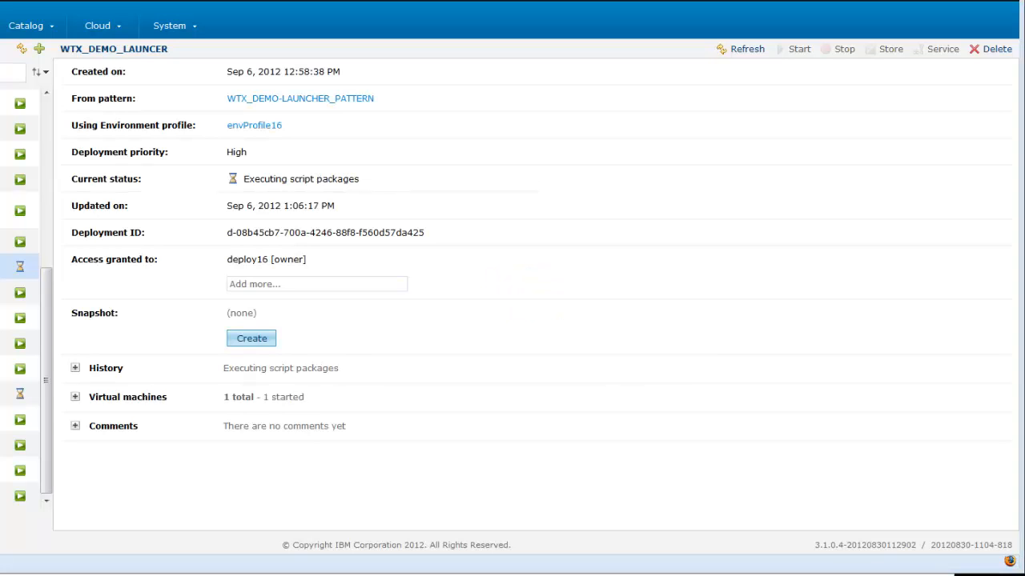
left_click(792, 575)
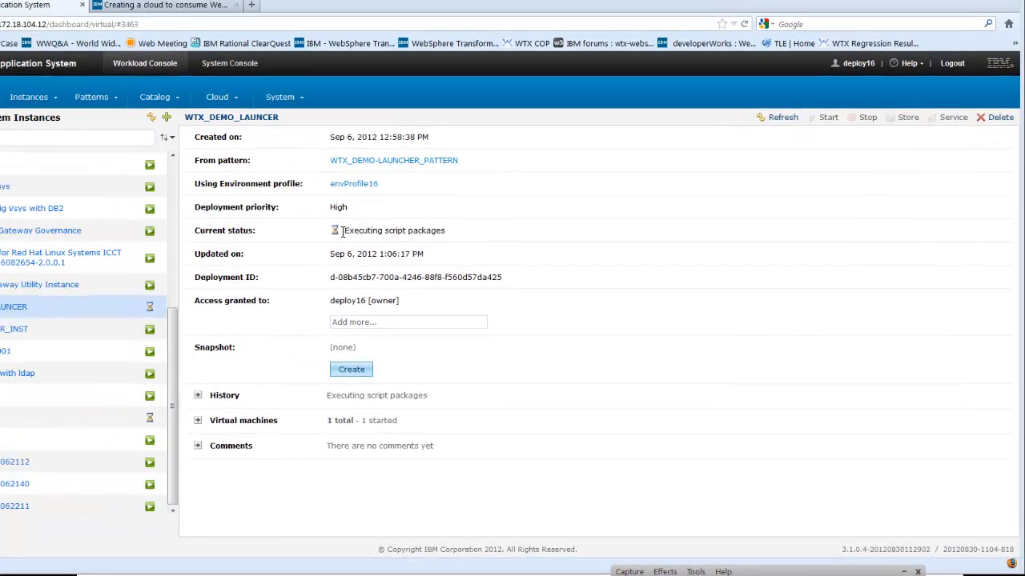
left_click_drag(344, 231, 505, 234)
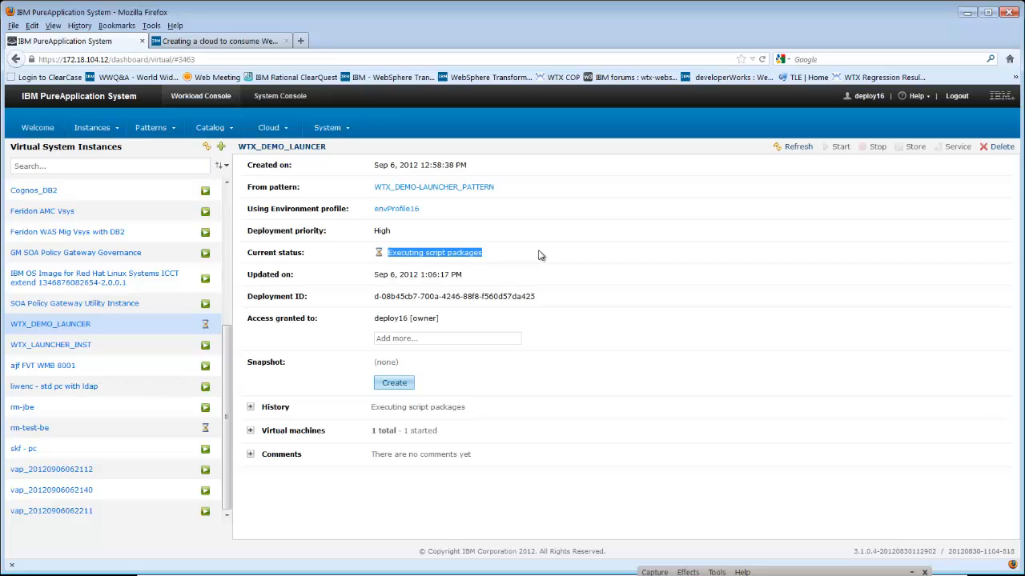
left_click(541, 257)
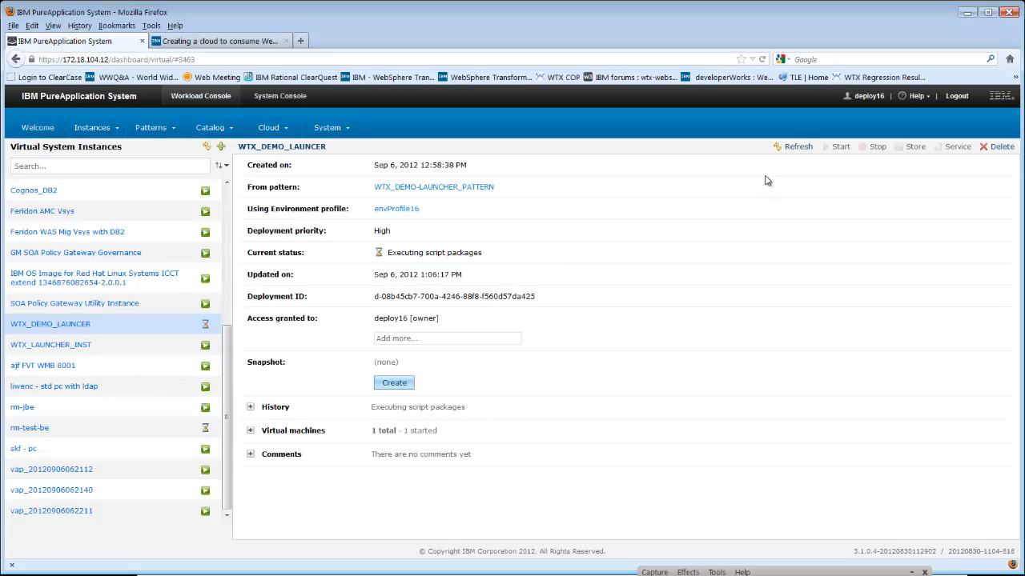
left_click(799, 147)
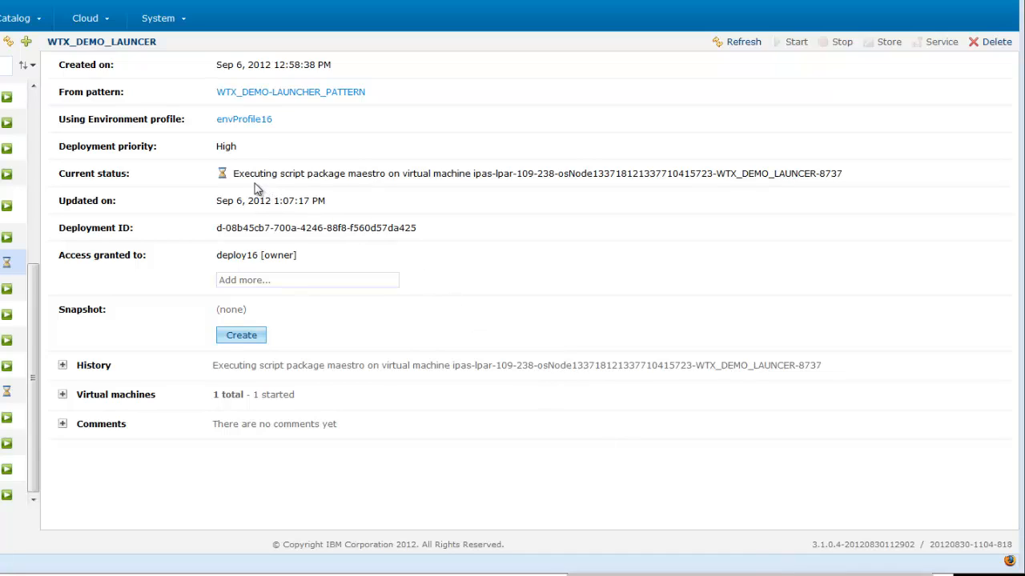
left_click_drag(228, 172, 460, 174)
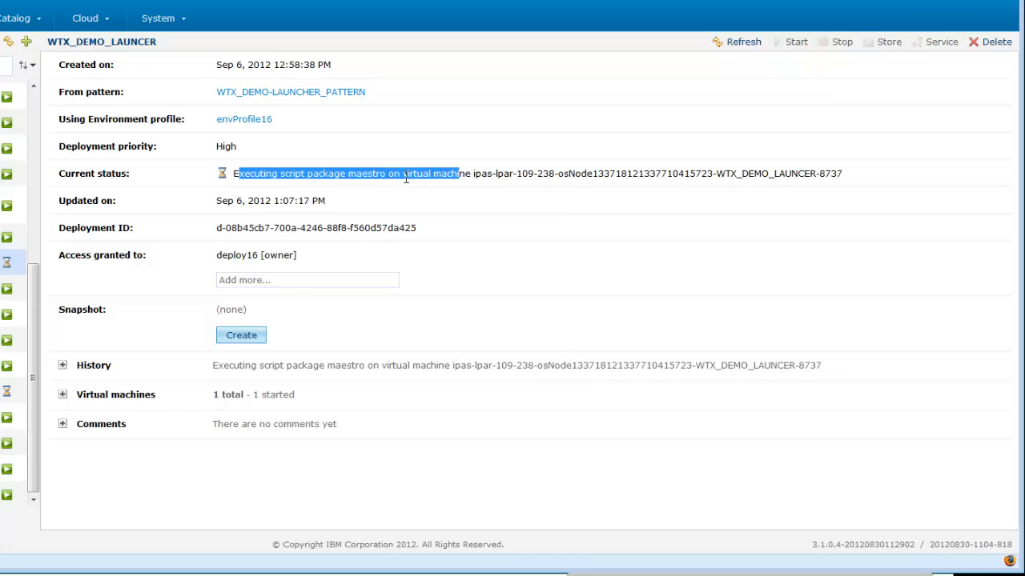
left_click(349, 177)
left_click_drag(263, 176, 603, 201)
left_click(608, 200)
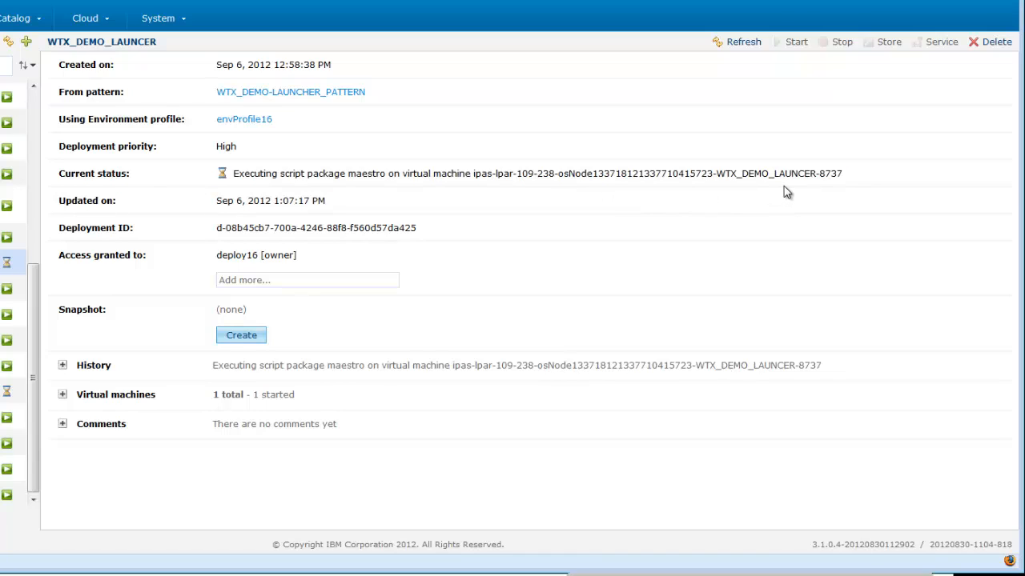
left_click(753, 48)
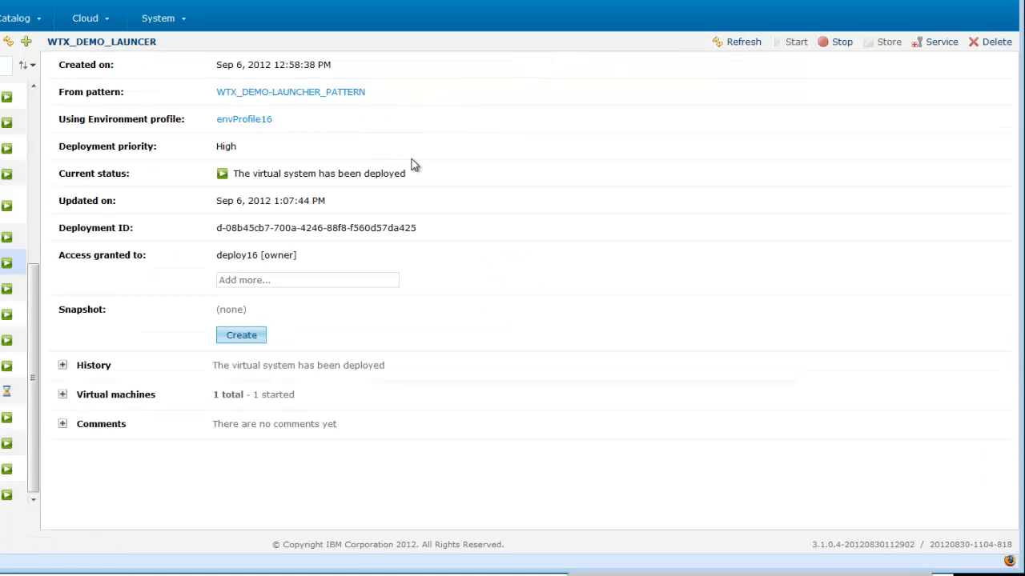
- Expand the virtual machines and log in over SSH as root with the root password
left_click(62, 395)
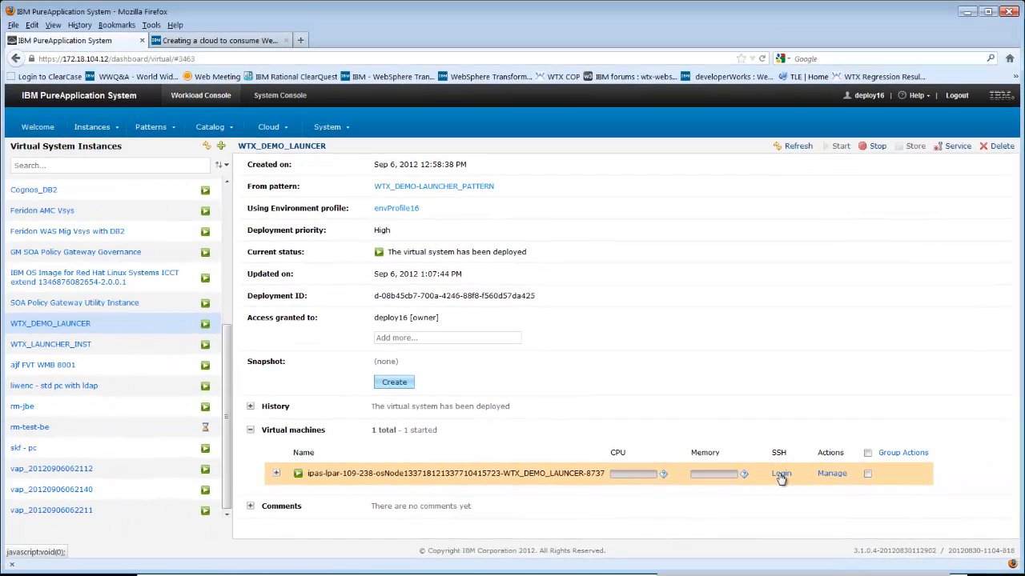
left_click(726, 450)
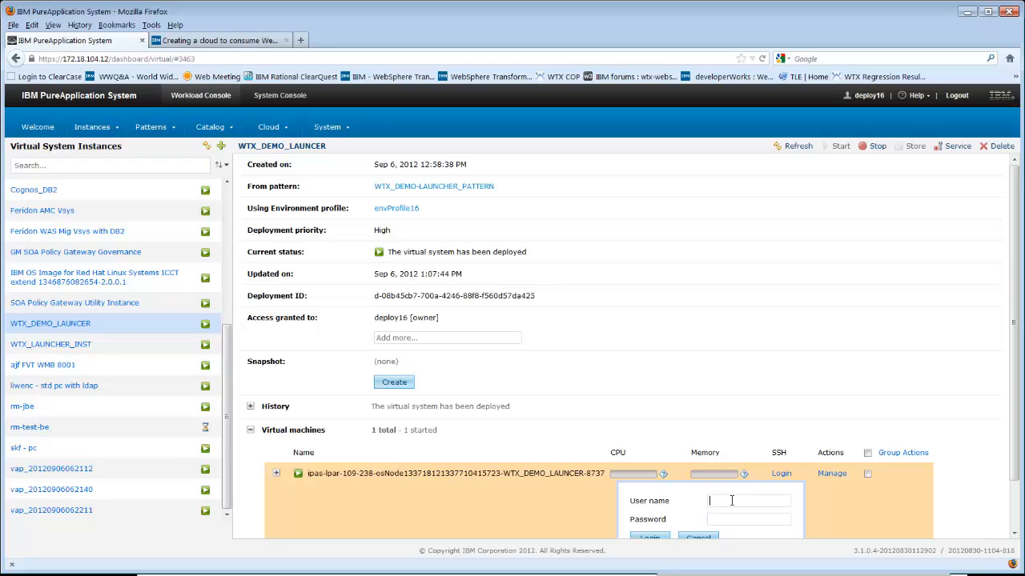
type("root")
type("••••••••")
left_click(653, 537)
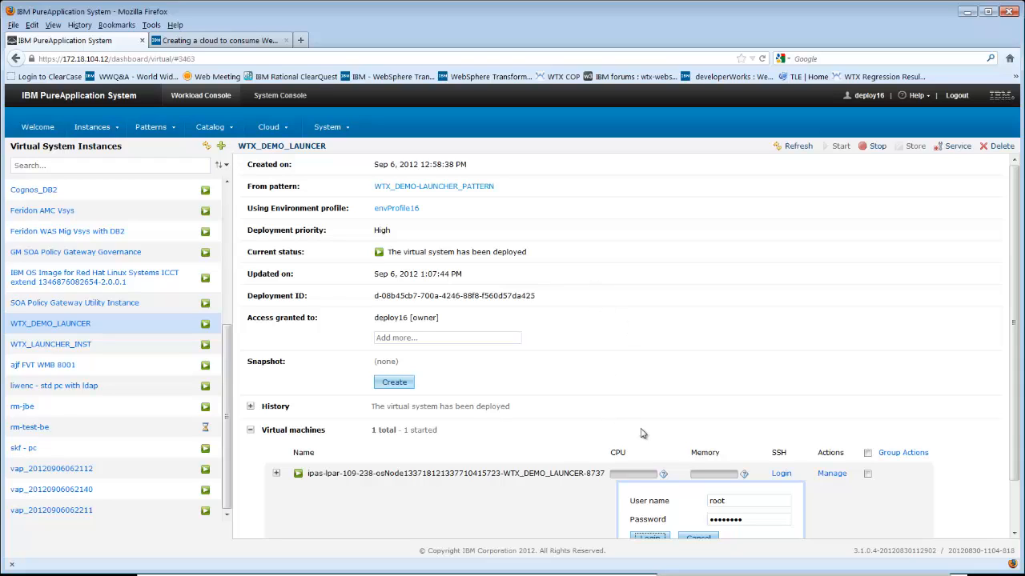
left_click(650, 537)
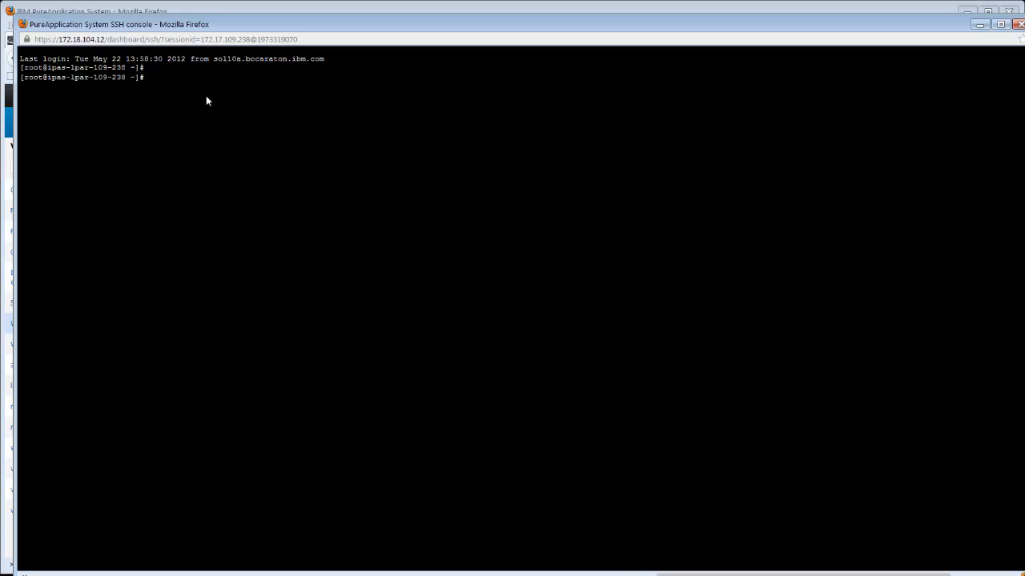
- List the root home directory in the SSH console and change to /home
type("ls")
key("Return")
type("cd /homr")
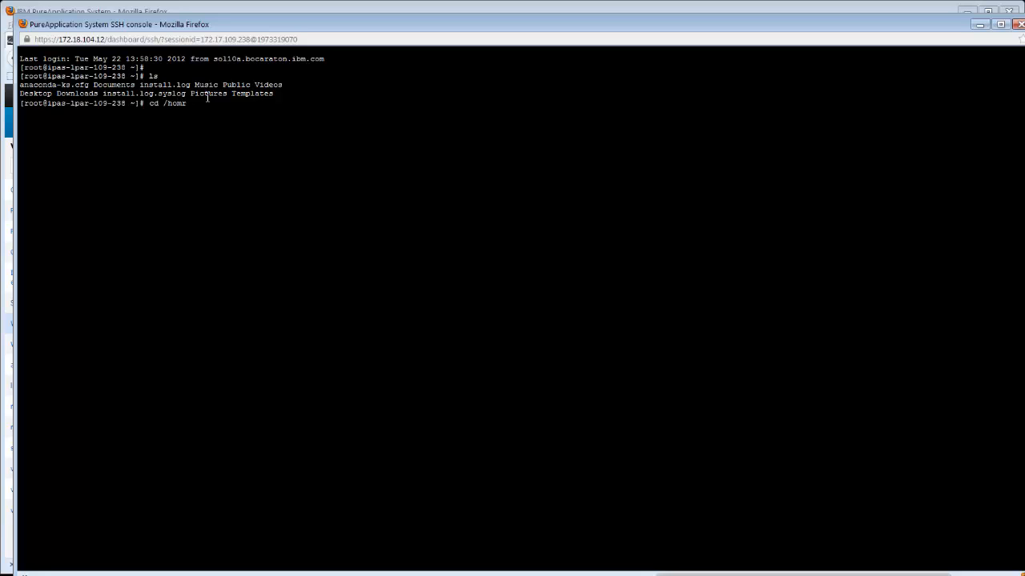
key("BackSpace")
type("e")
key("Return")
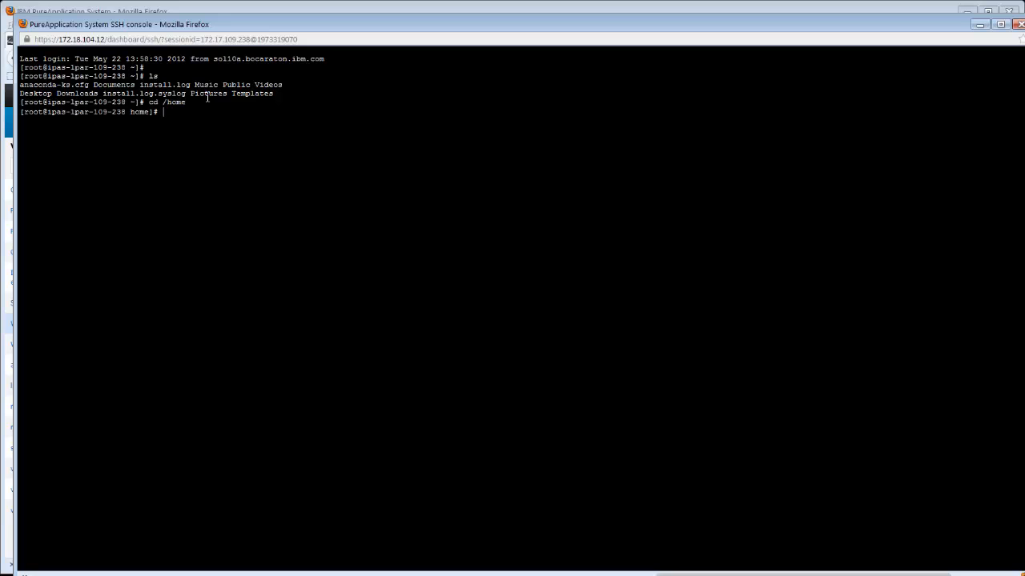
- List /home, then change into the wtxuser directory and list its contents
type("ls")
key("Return")
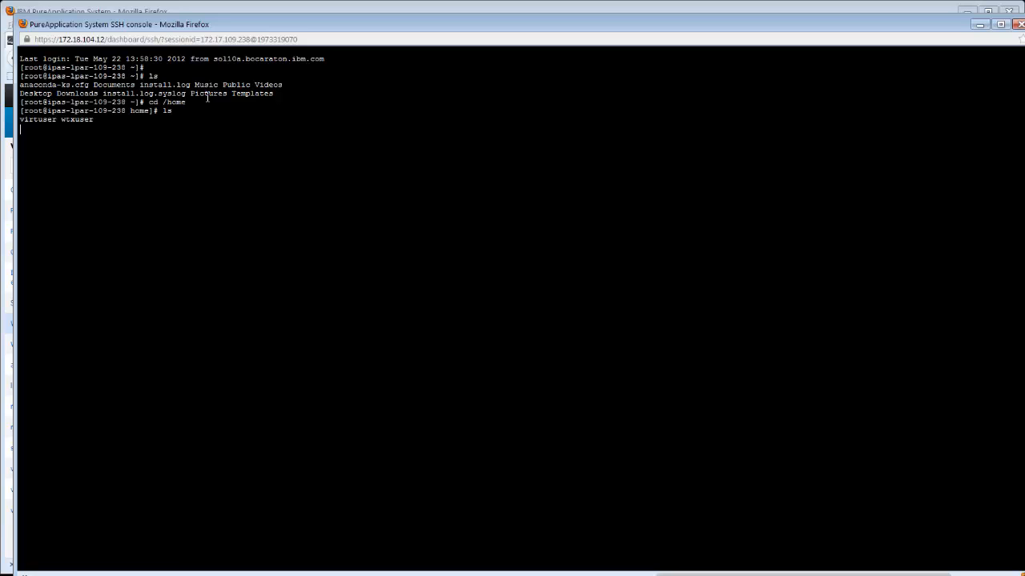
type("cd wtxuser")
key("Return")
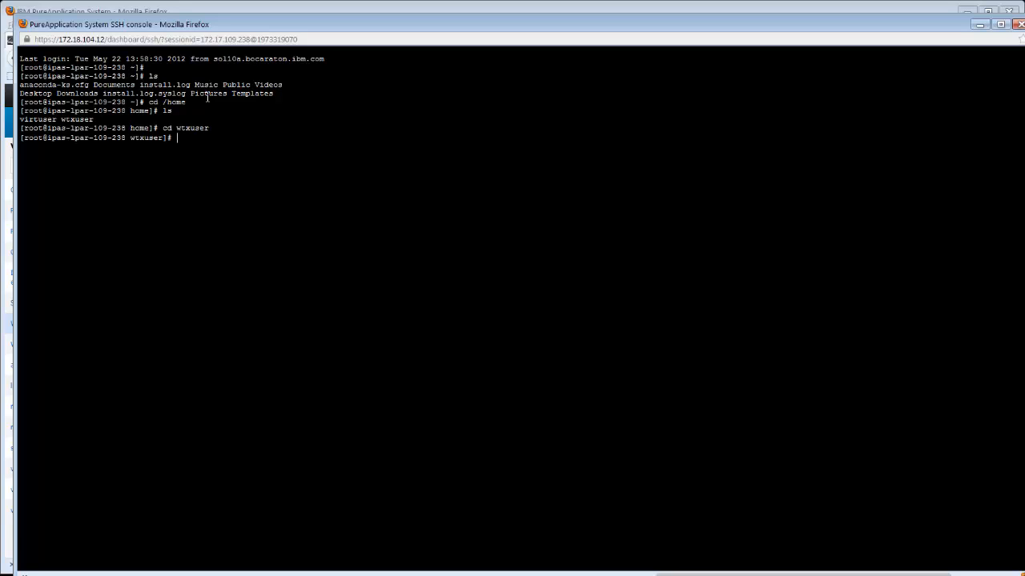
type("ls")
key("Return")
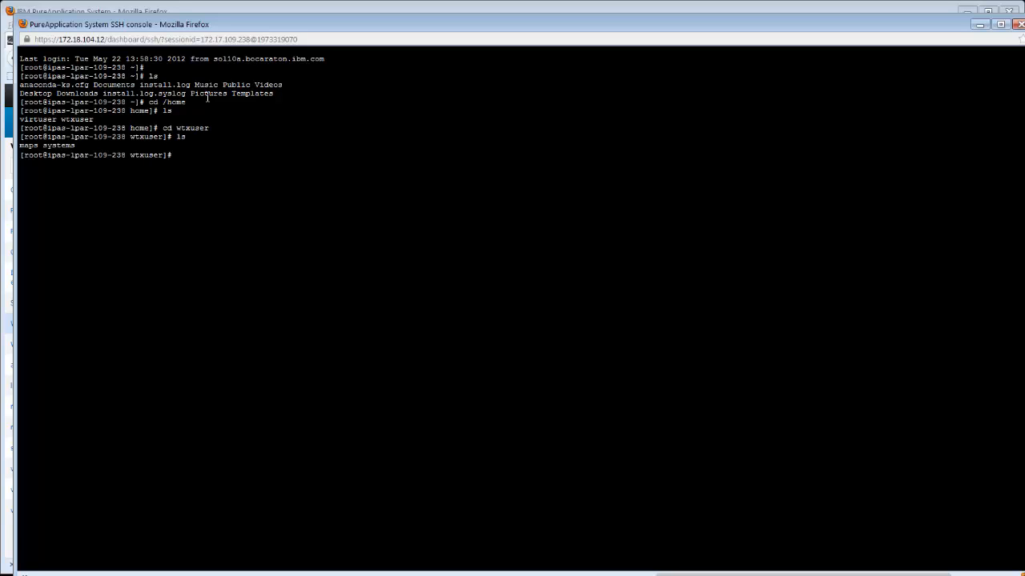
- Inspect the maps and systems subfolders of wtxuser by changing into each and listing its files
type("cd maps")
key("Return")
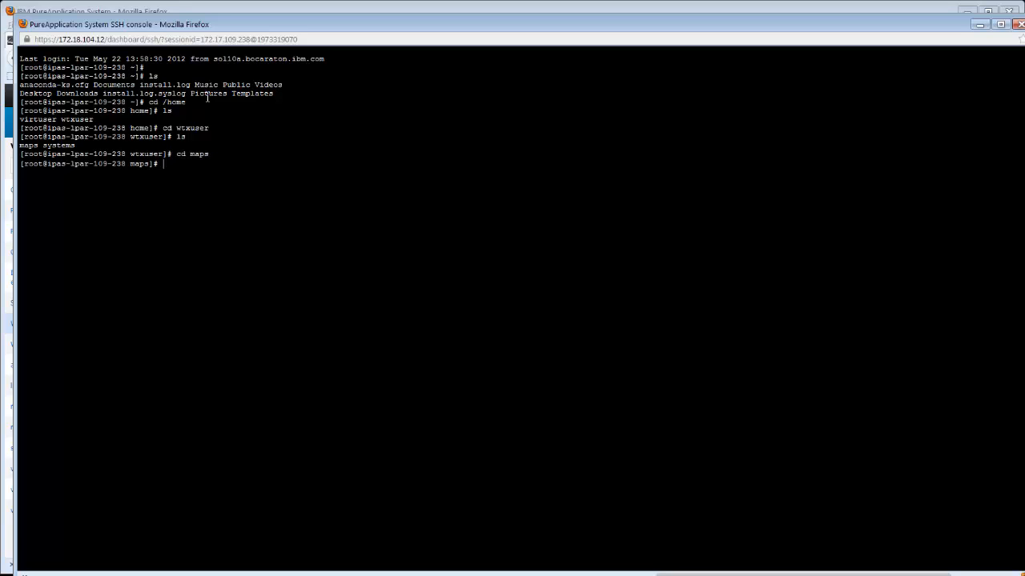
type("ls")
key("Return")
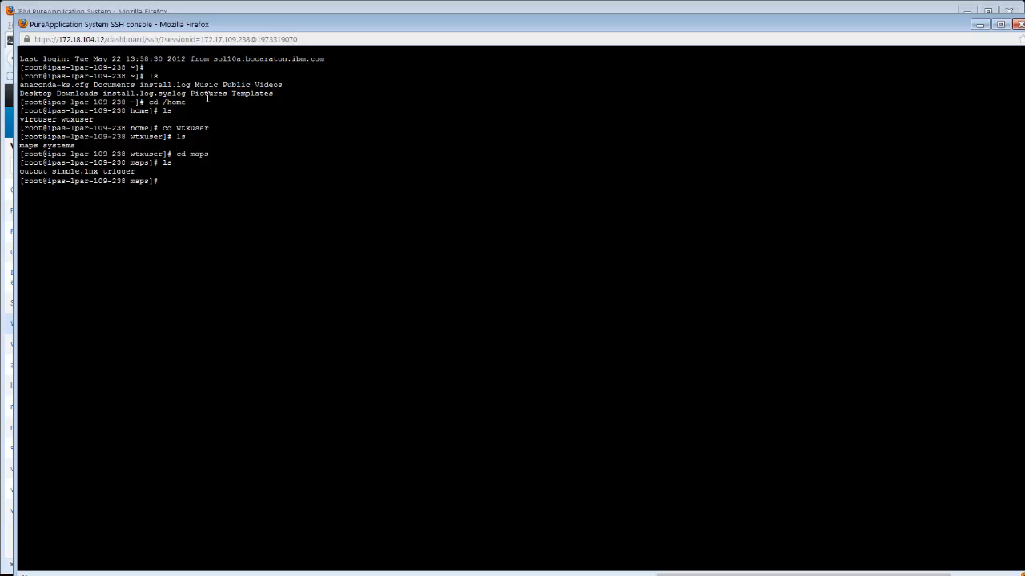
type("cd ..")
key("Return")
type("cd systems")
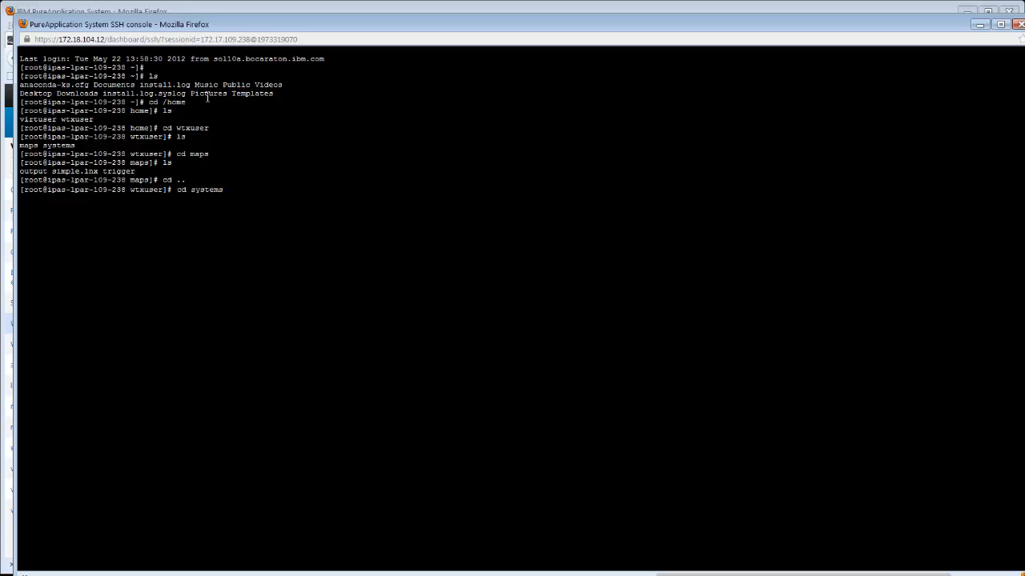
key("Return")
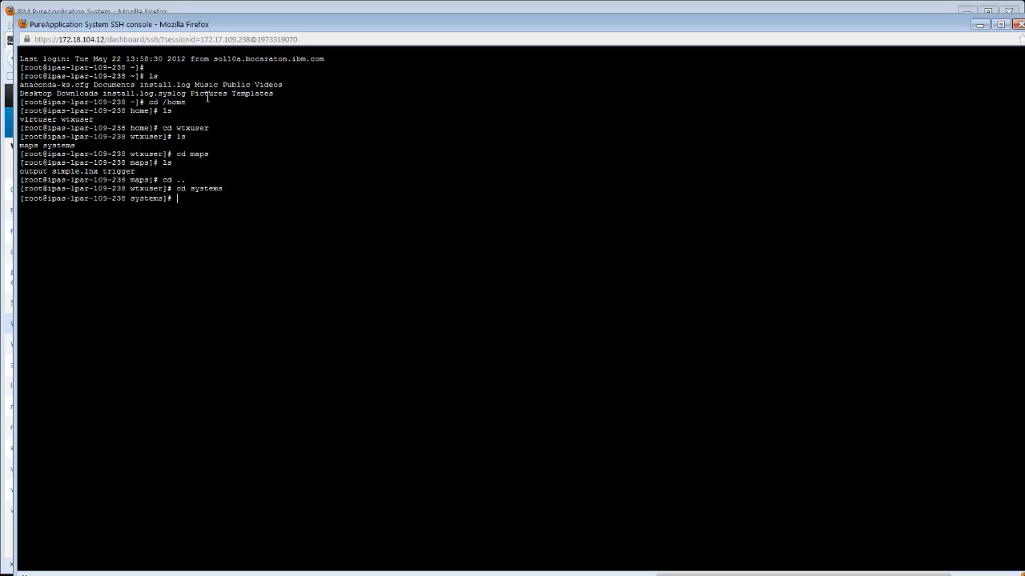
type("ls")
key("Return")
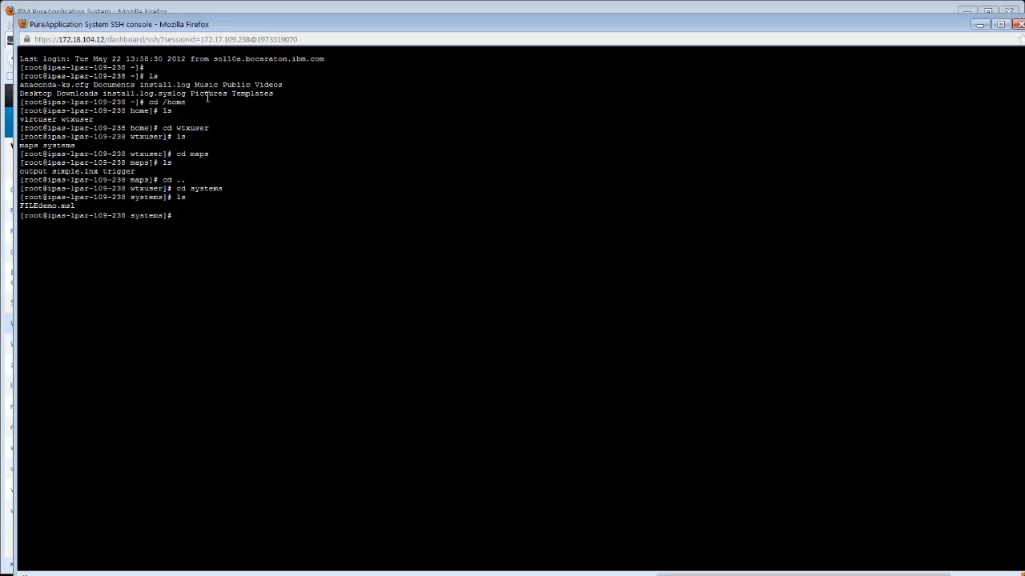
- Change to the /opt directory and list its contents
type("cd ..")
key("Return")
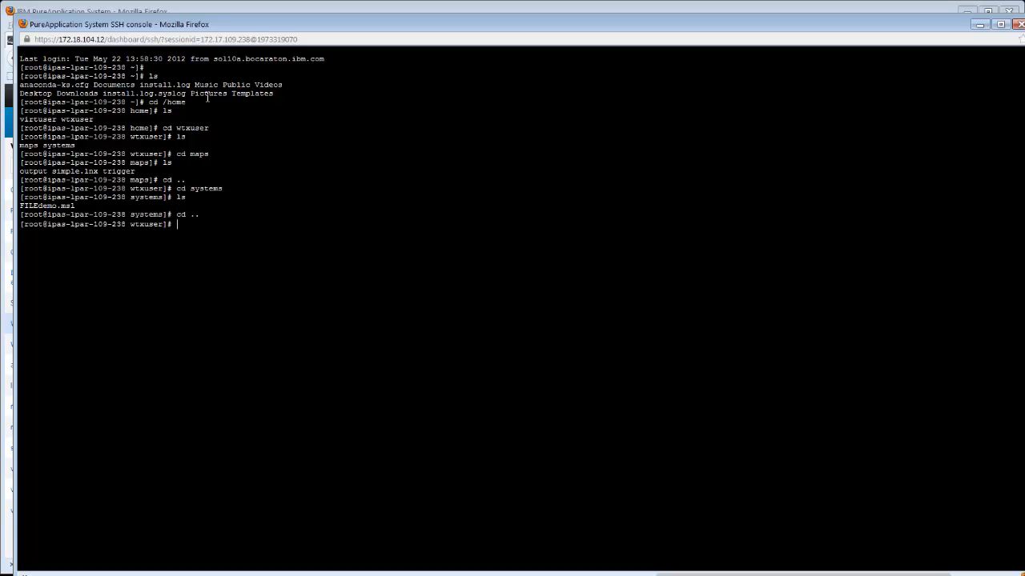
type("cd /opts")
key("BackSpace")
key("Return")
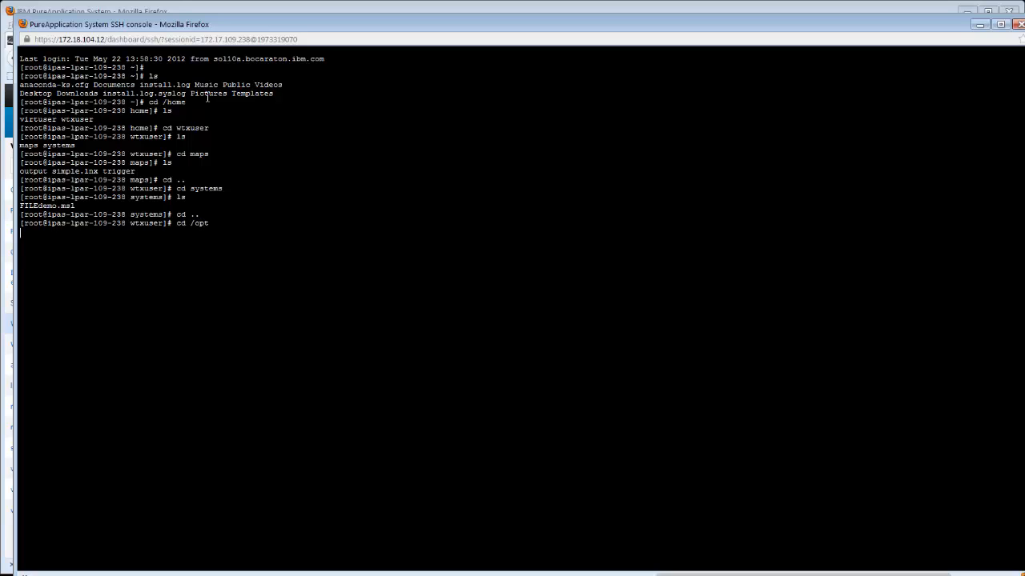
type("cd")
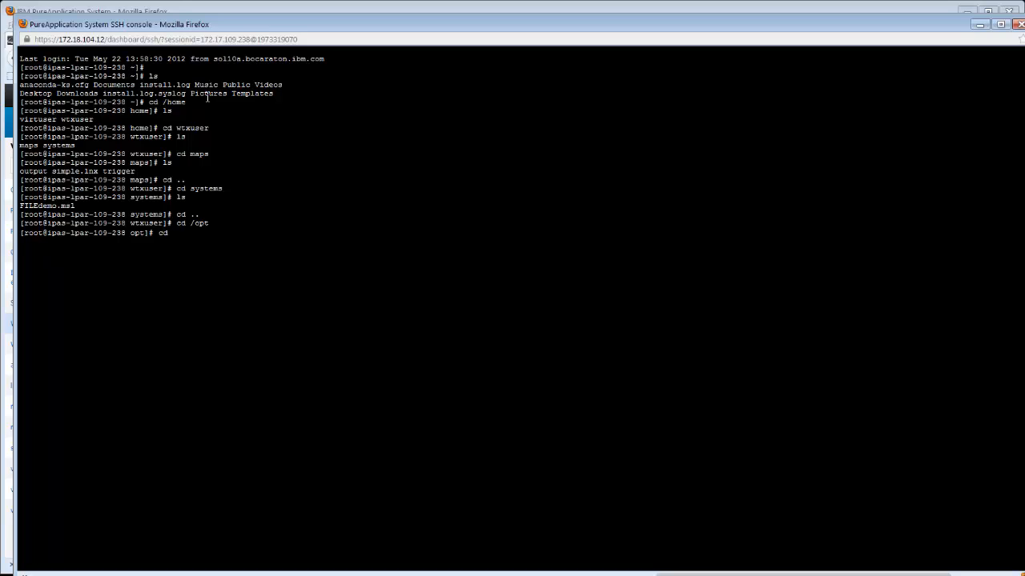
key("BackSpace")
key("BackSpace")
type("ls")
key("Return")
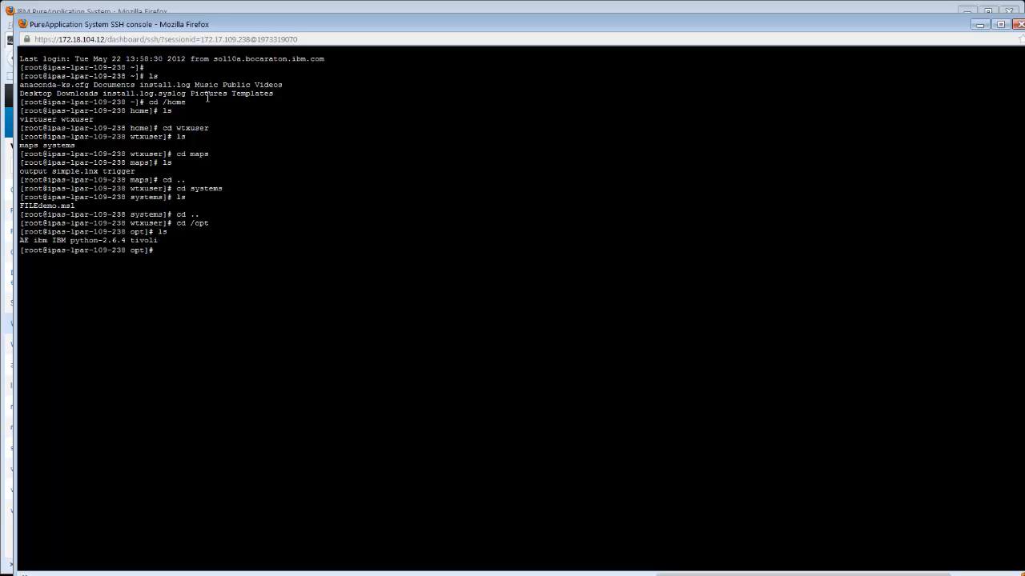
- Change into /opt/ibm and list its contents
type("cd ibml")
key("Return")
key("Return")
type("cd ")
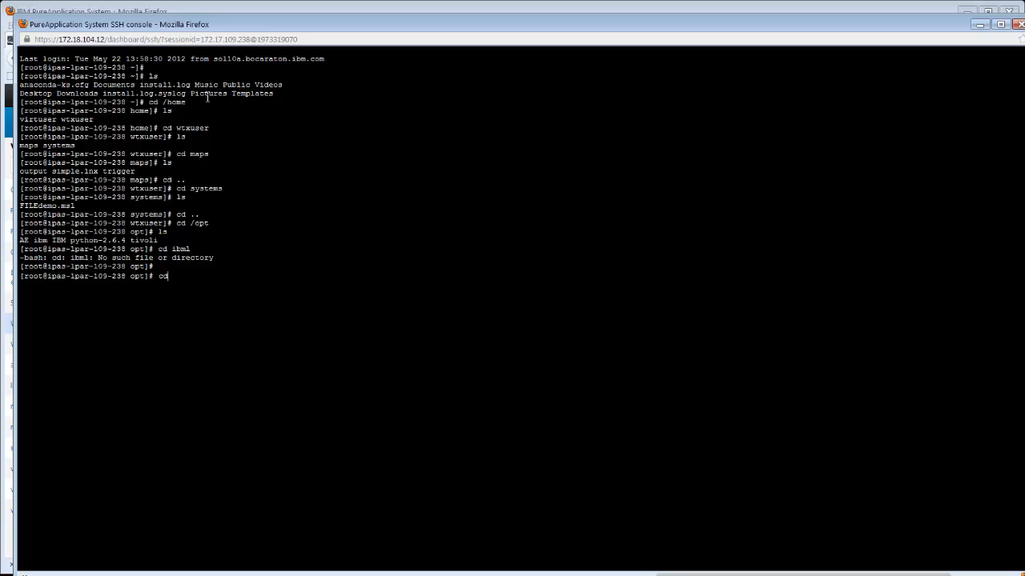
type("ibm")
key("Return")
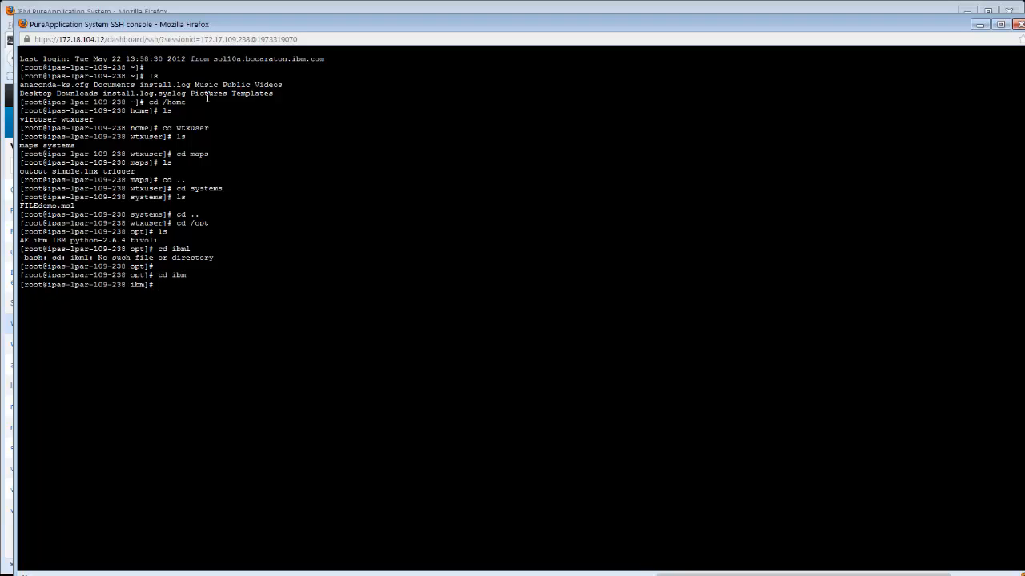
type("ls")
- Change into the wsdtx installation directory and list its contents, including a long-format listing
key("Return")
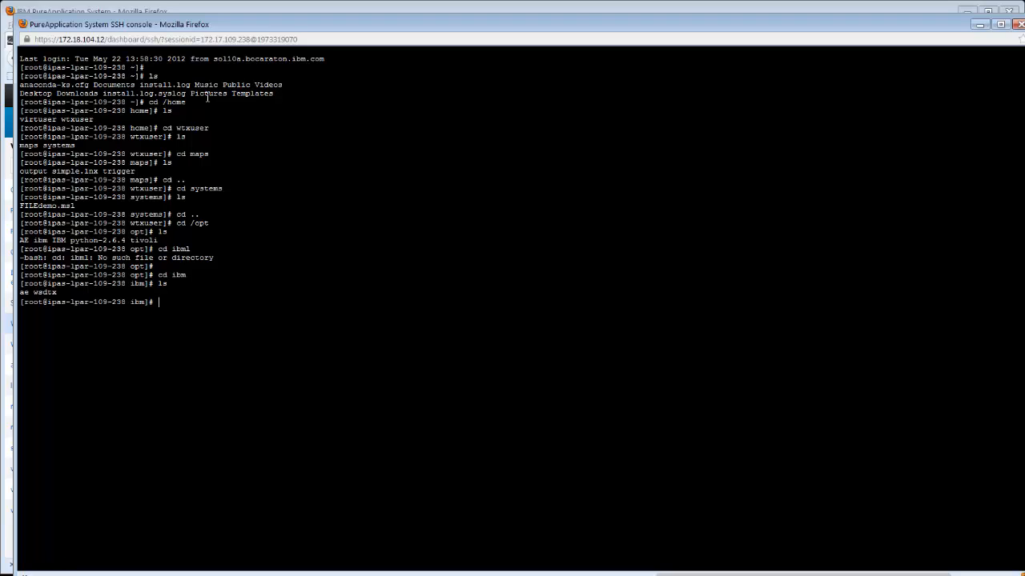
type("cd wsdtx")
key("Return")
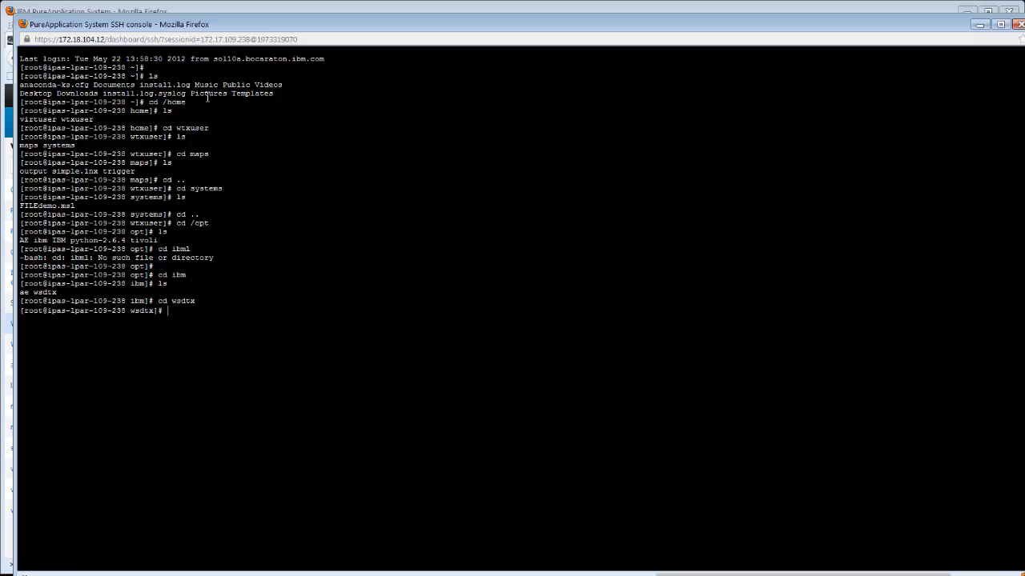
type("ls")
key("Return")
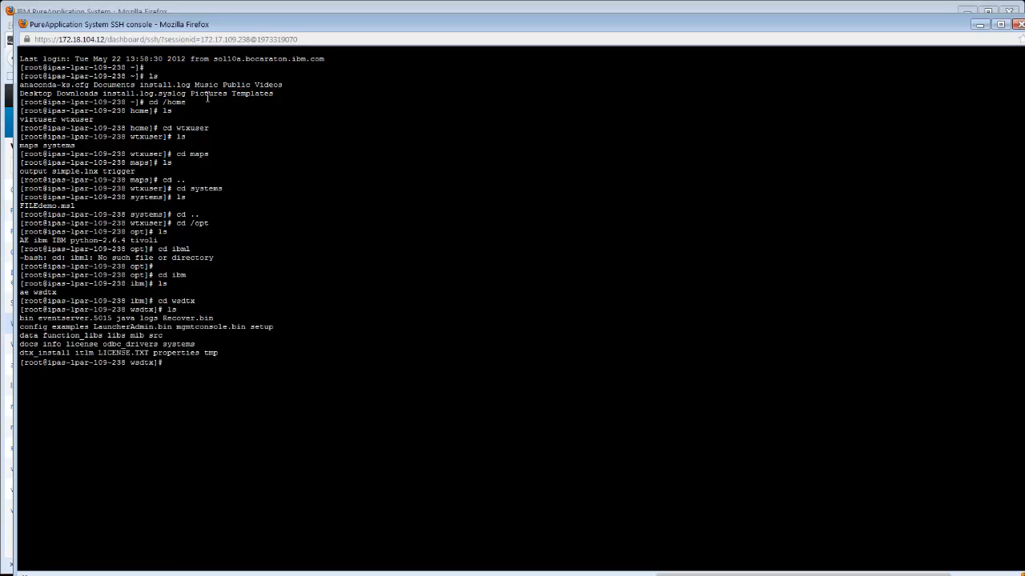
type("ls -l")
key("Return")
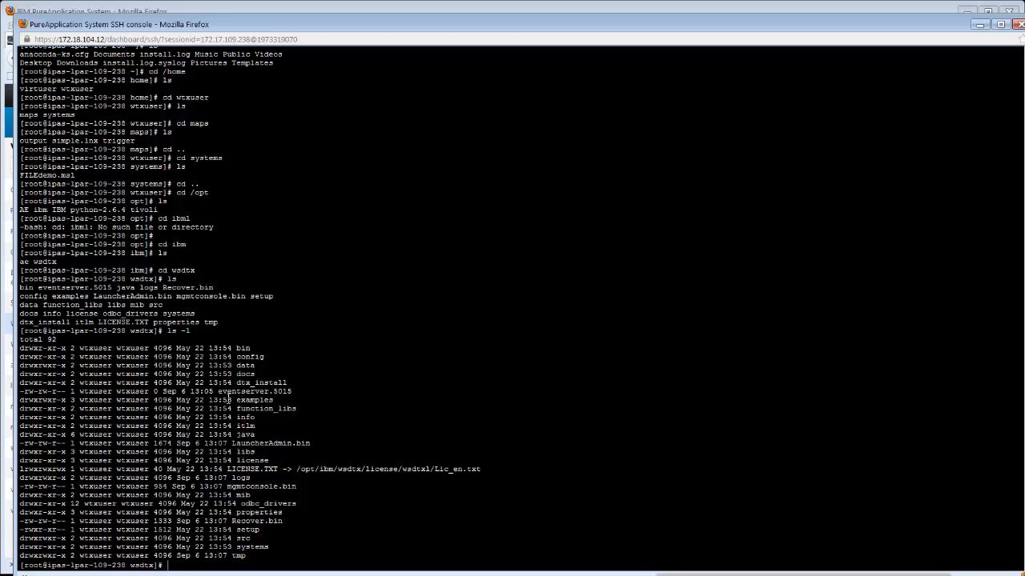
- Examine the eventserver.5015, mgmtconsole.bin and logs entries in the wsdtx long listing
left_click_drag(219, 393, 300, 397)
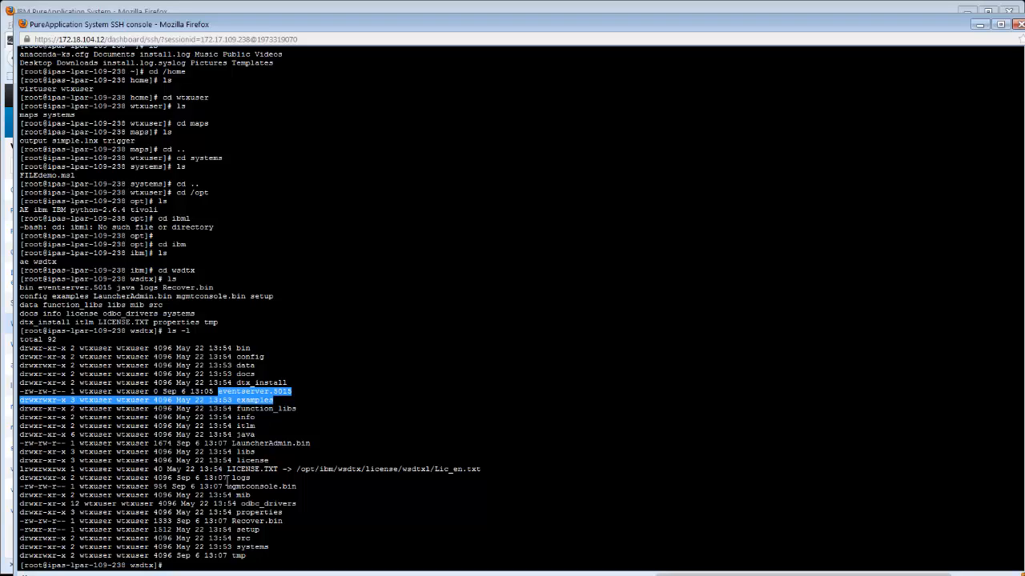
left_click_drag(228, 485, 318, 504)
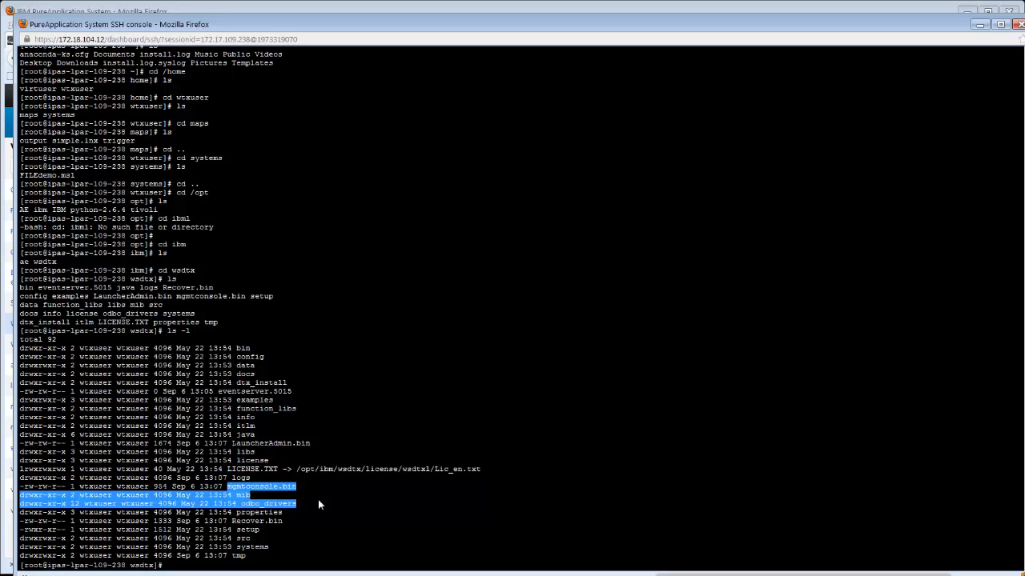
left_click(335, 380)
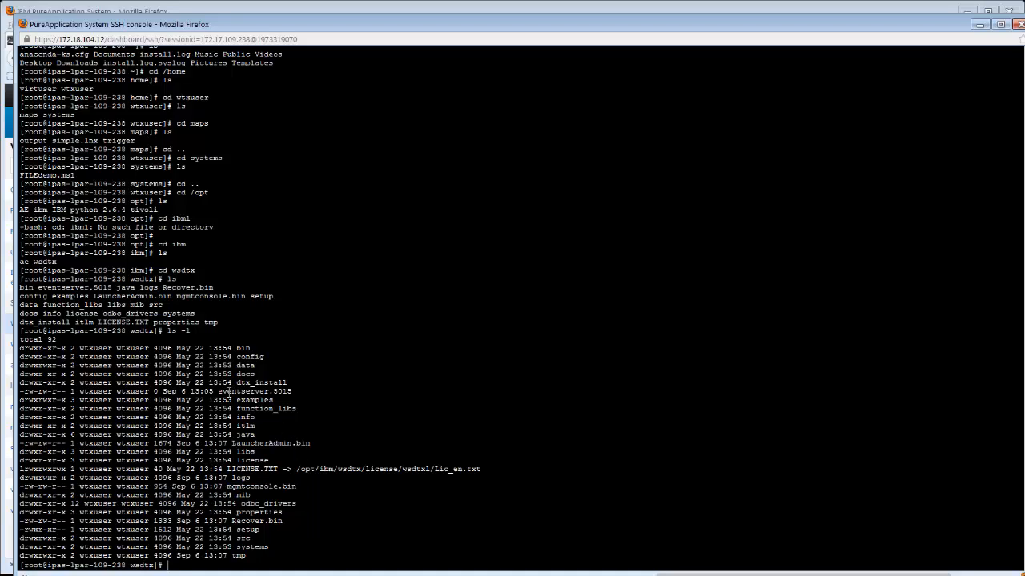
left_click_drag(219, 392, 294, 394)
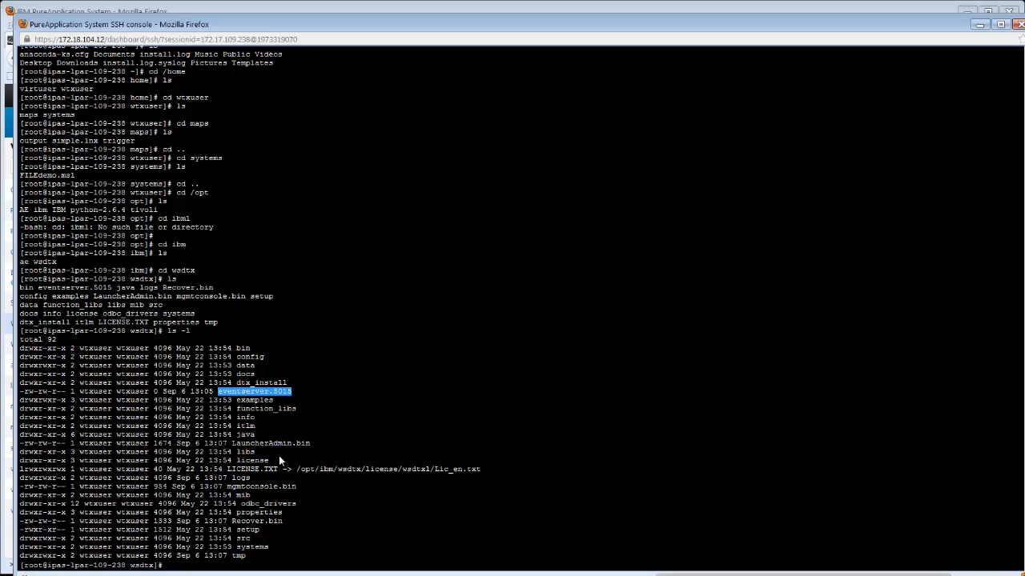
left_click(271, 443)
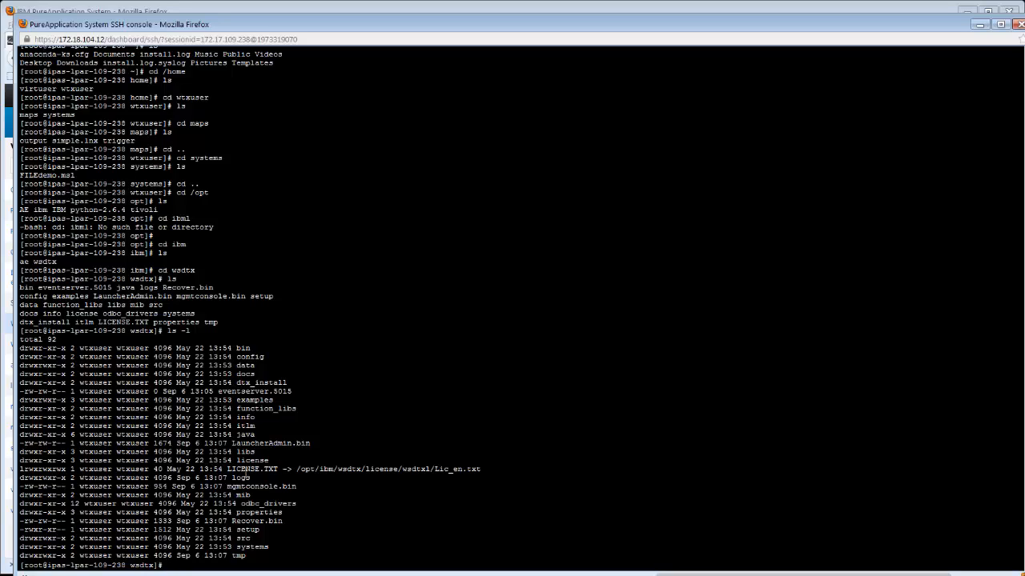
left_click_drag(232, 478, 295, 488)
- Change into the logs directory and list its log files
type("cd logs")
key("Return")
type("ls")
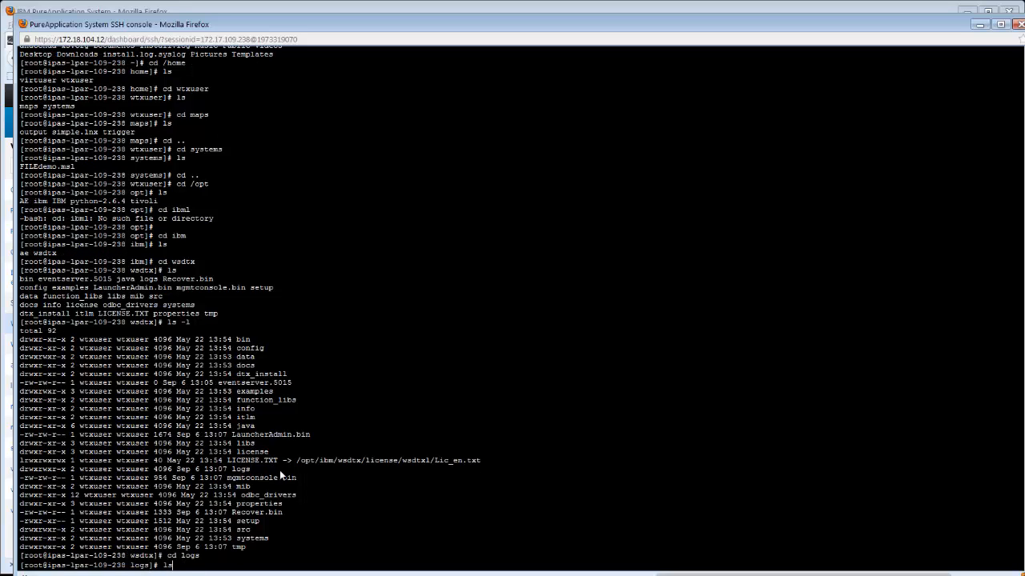
key("Return")
- Open the Launcher log file in vi using the pattern Launcher*
type("vi")
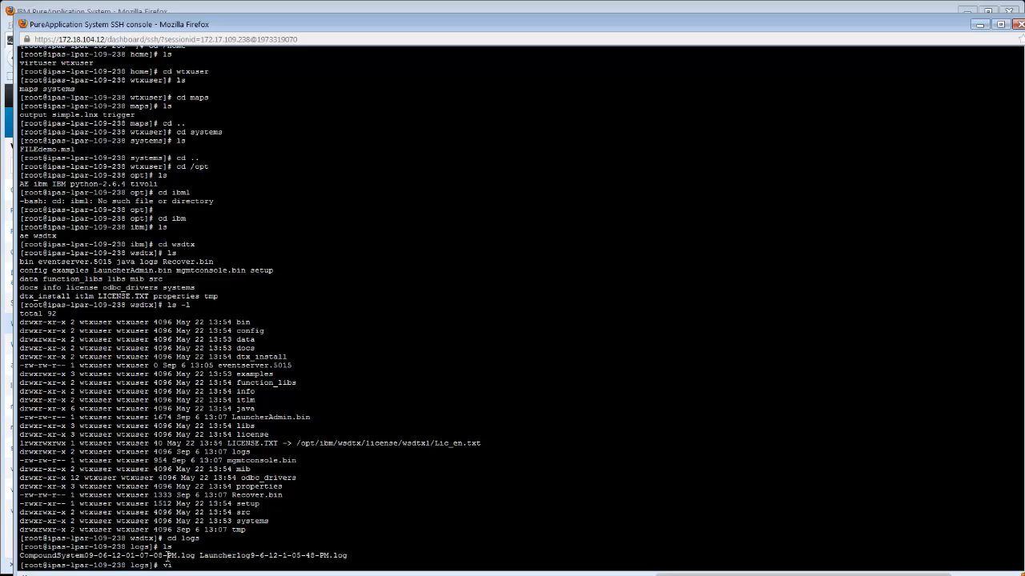
double_click(208, 557)
left_click_drag(200, 556, 352, 555)
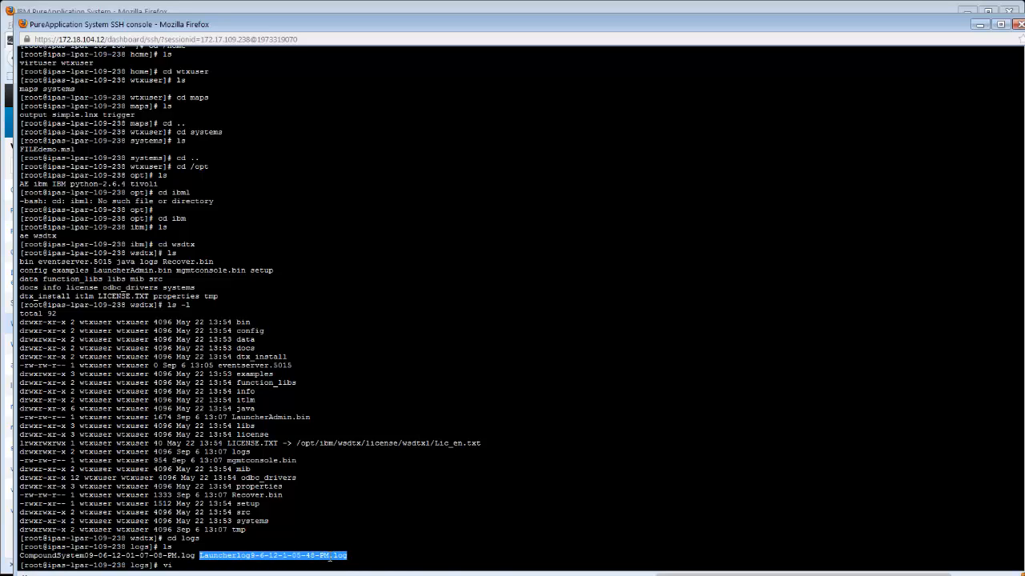
right_click(329, 558)
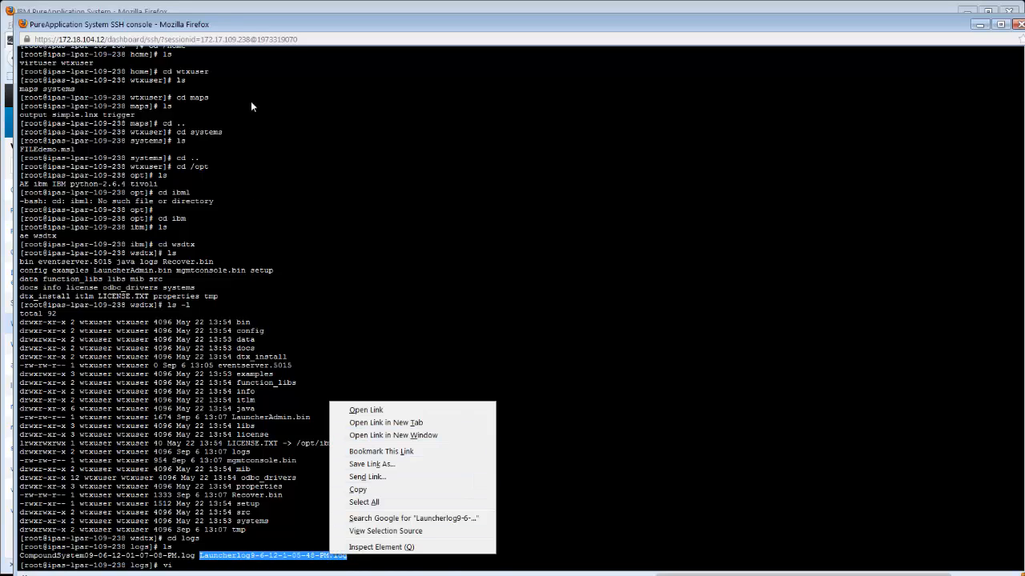
left_click(240, 25)
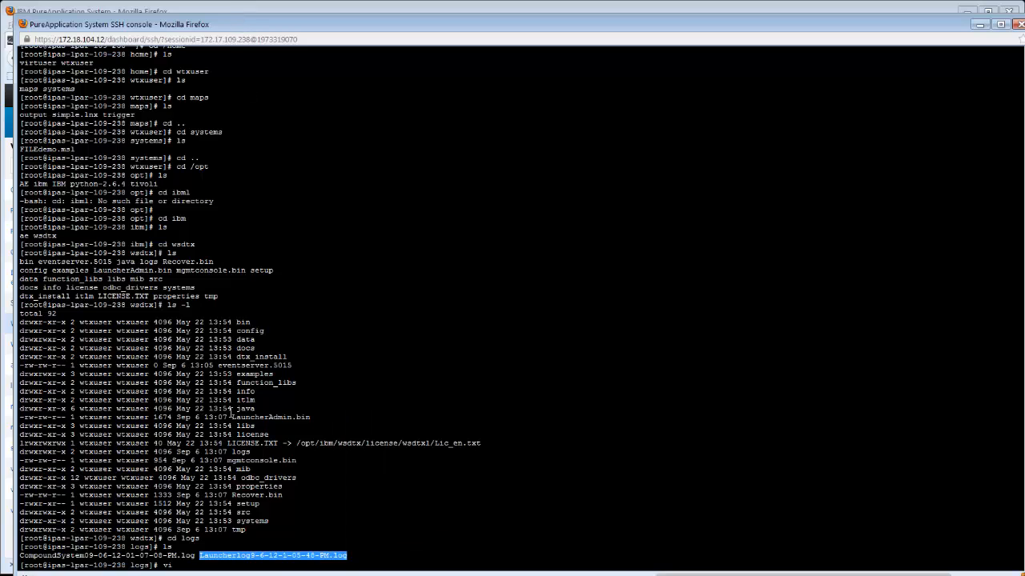
right_click(281, 514)
right_click(206, 540)
left_click(198, 542)
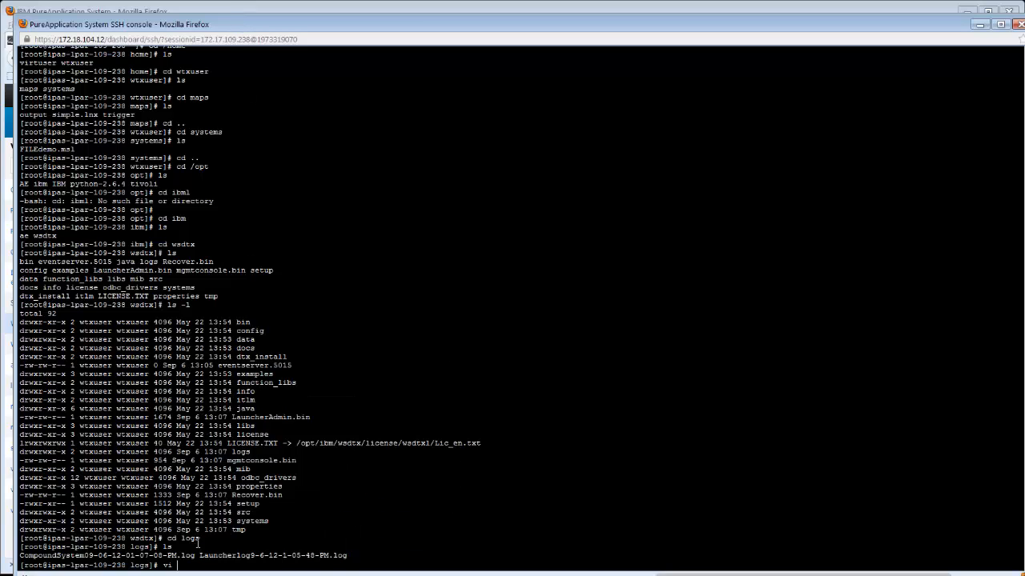
right_click(201, 551)
type("Launcher*")
key("Return")
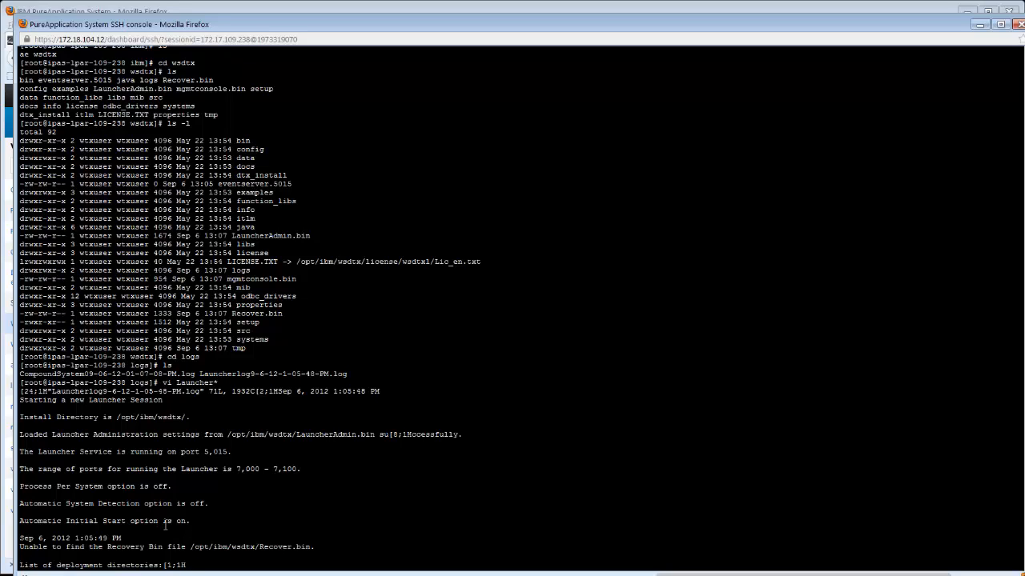
- Read through the Launcher log's startup settings and recovery-file entry, then quit vi
left_click_drag(103, 518, 172, 522)
left_click(119, 539)
left_click_drag(105, 547, 190, 564)
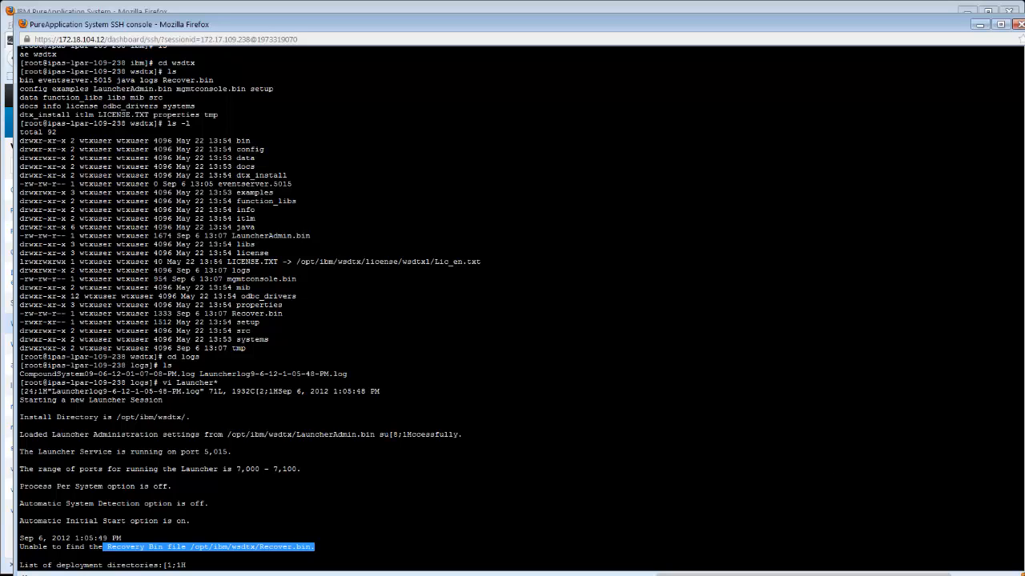
left_click(456, 436)
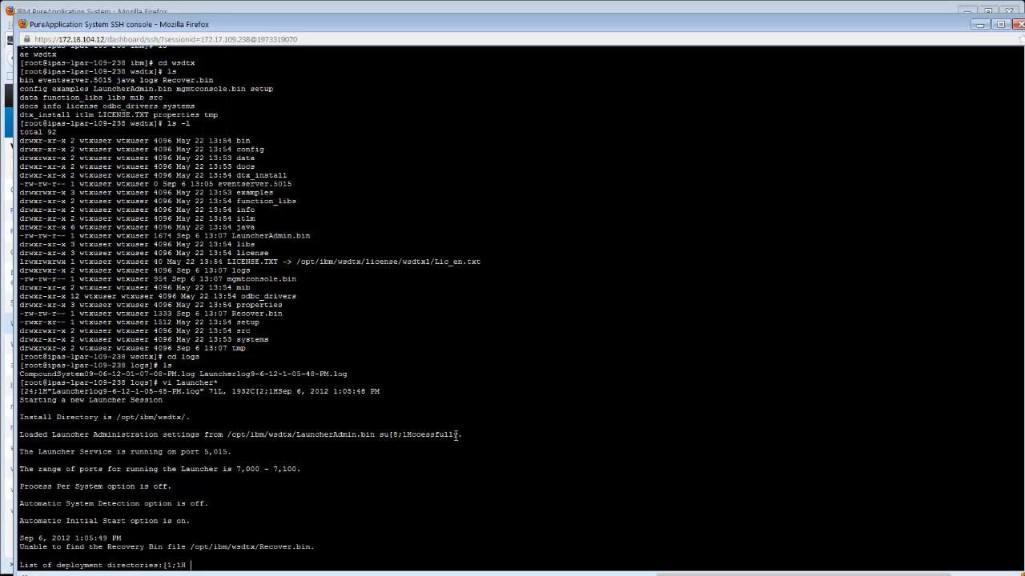
scroll(454, 437, "down", 1)
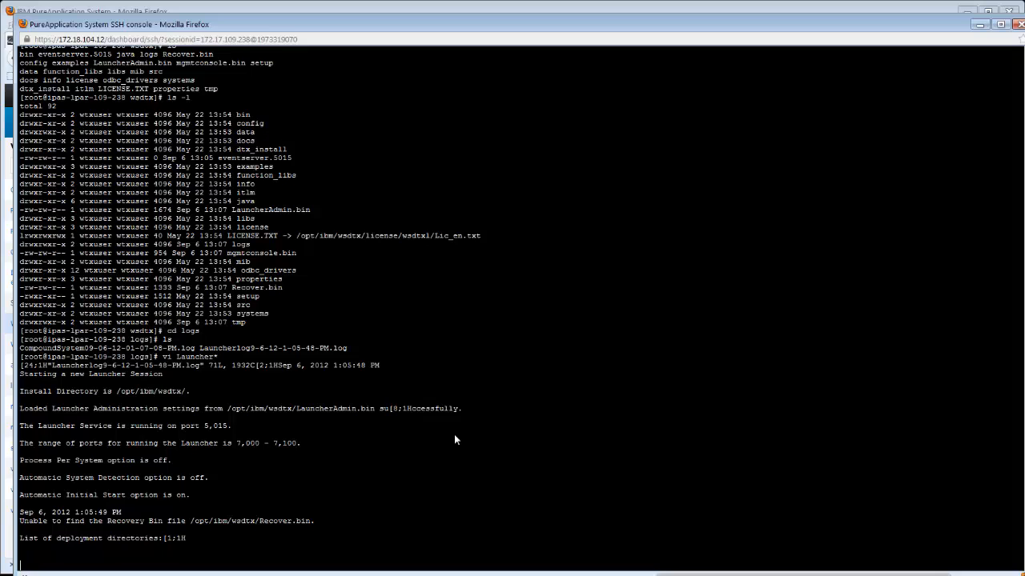
scroll(454, 436, "down", 1)
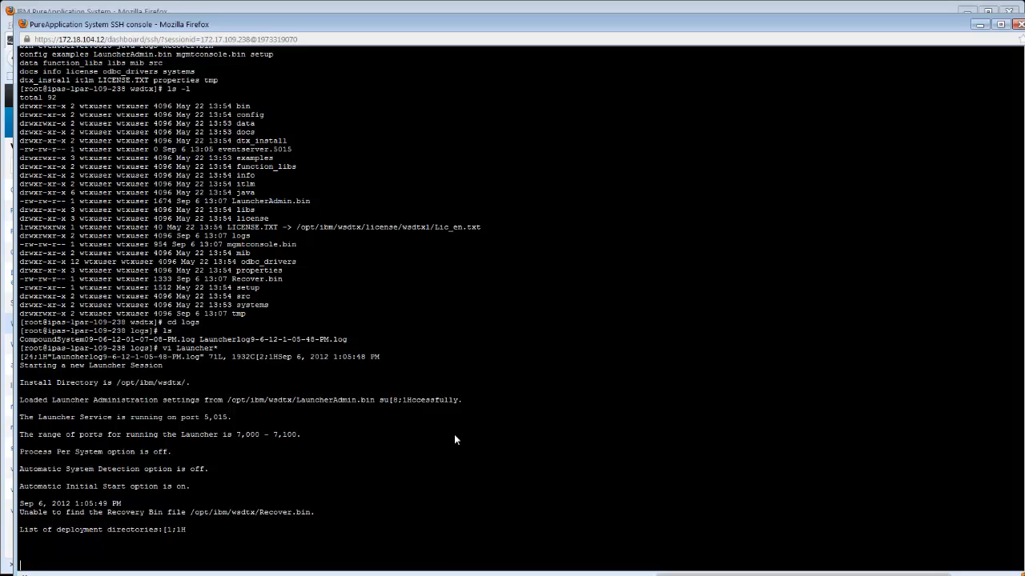
scroll(454, 439, "down", 1)
type(":q")
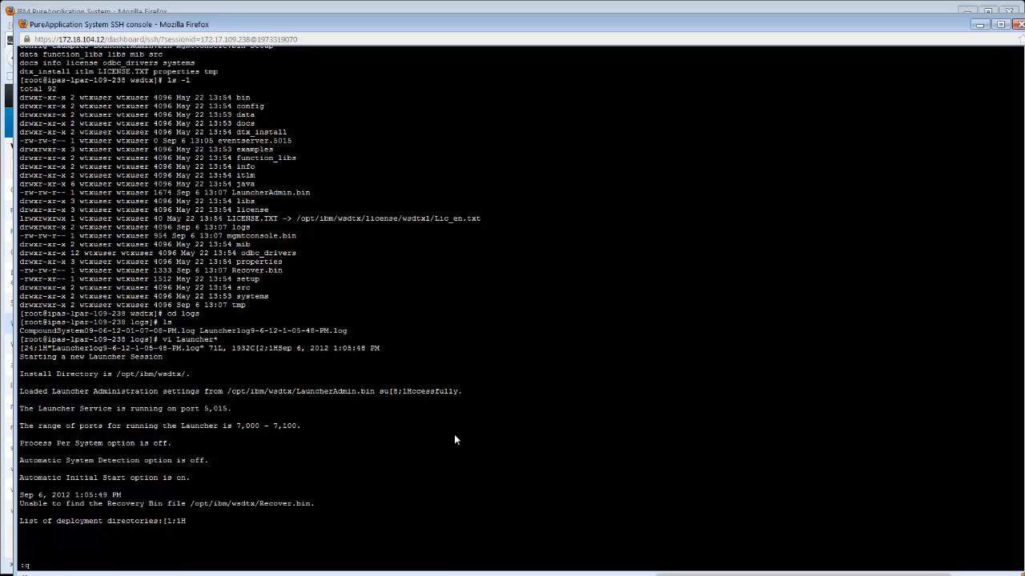
key("Return")
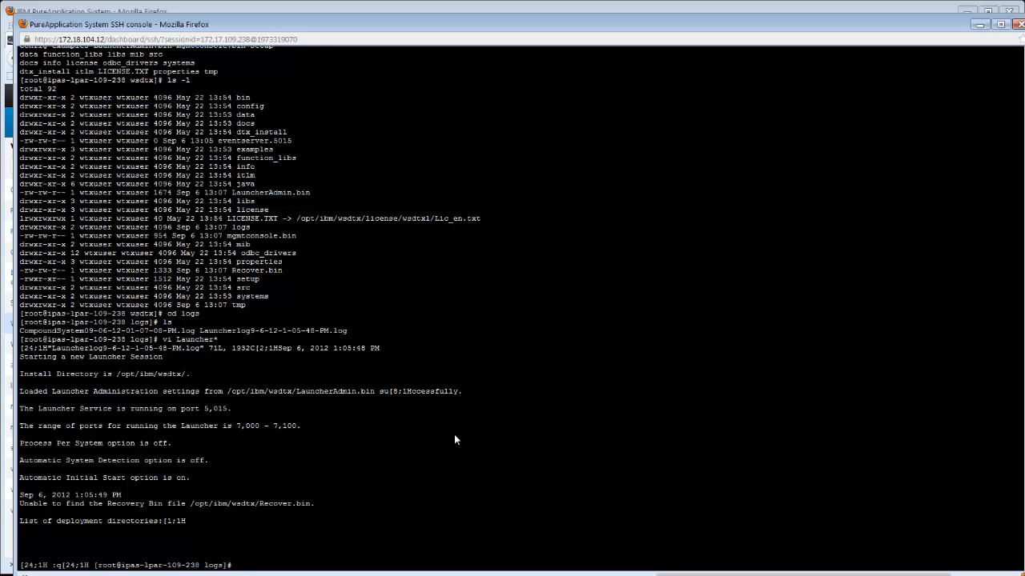
- List the logs directory and open the CompoundSystem log in vi using the pattern Compound*
type("ls")
key("Return")
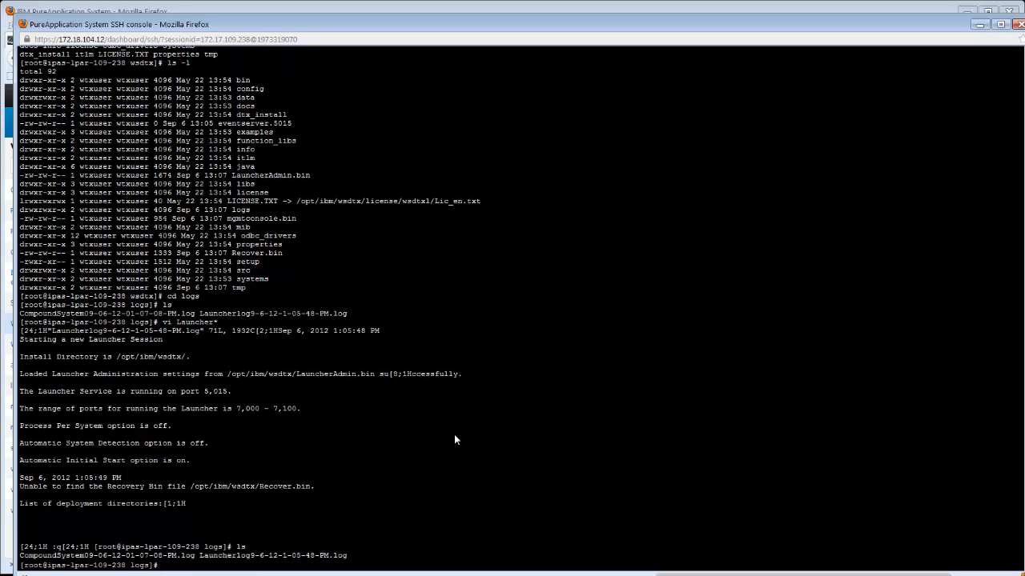
type("vi Compound*")
key("Return")
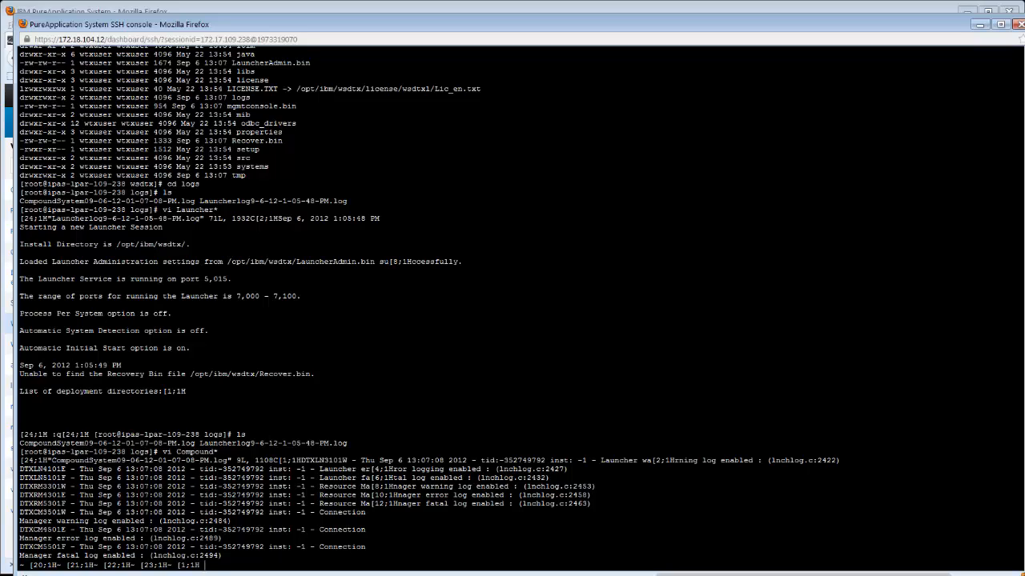
- Quit the CompoundSystem log and list the logs directory again
type(":q")
key("Return")
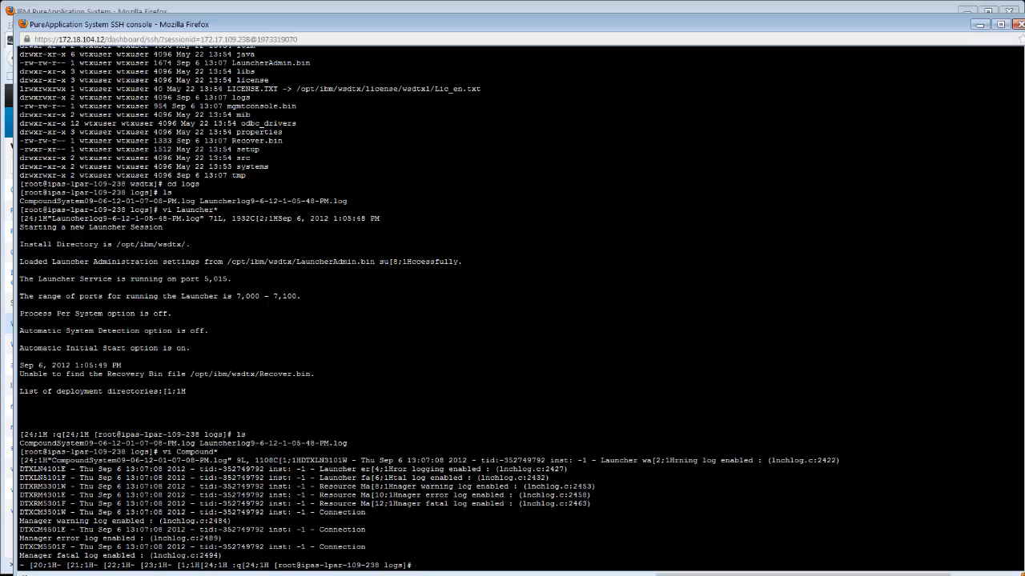
type("ls")
key("Return")
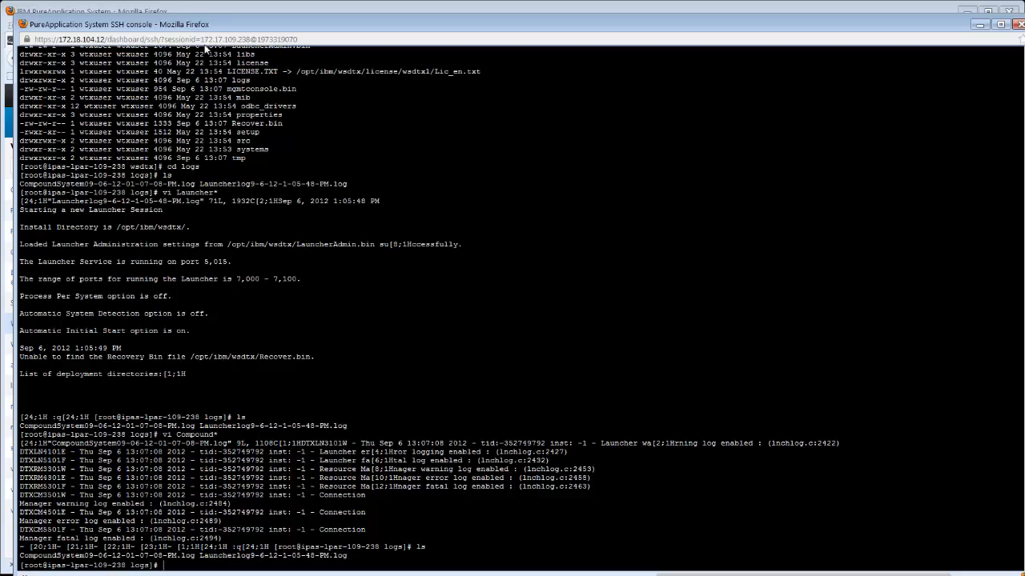
- Copy the virtual machine's IP address from the SSH console's session address
left_click_drag(201, 39, 244, 38)
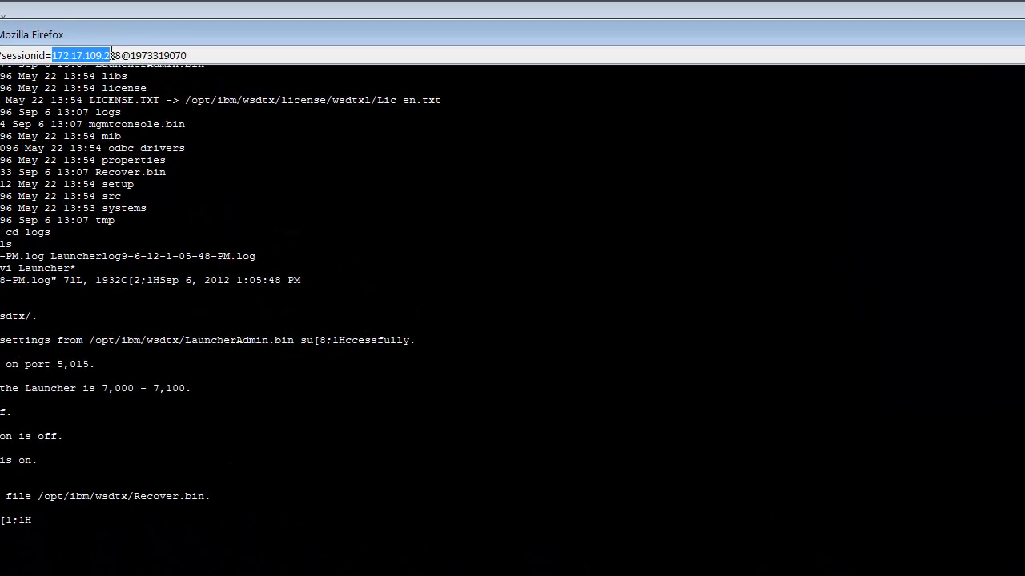
left_click_drag(112, 52, 122, 54)
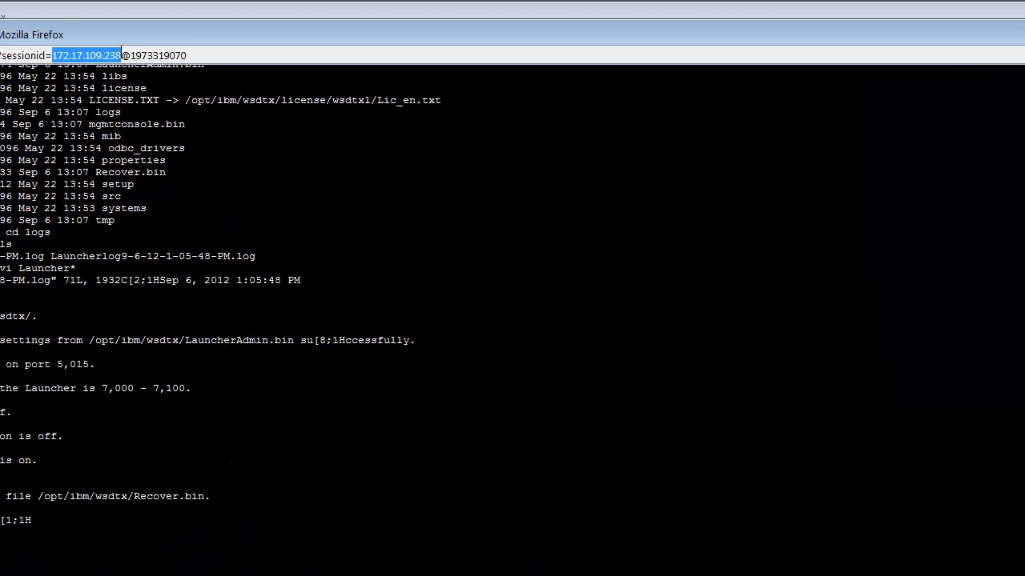
right_click(103, 50)
left_click(140, 107)
- Open the WebSphere Transformation Extender 8.4 Launcher Studio Management Console from the programs list
left_click(18, 575)
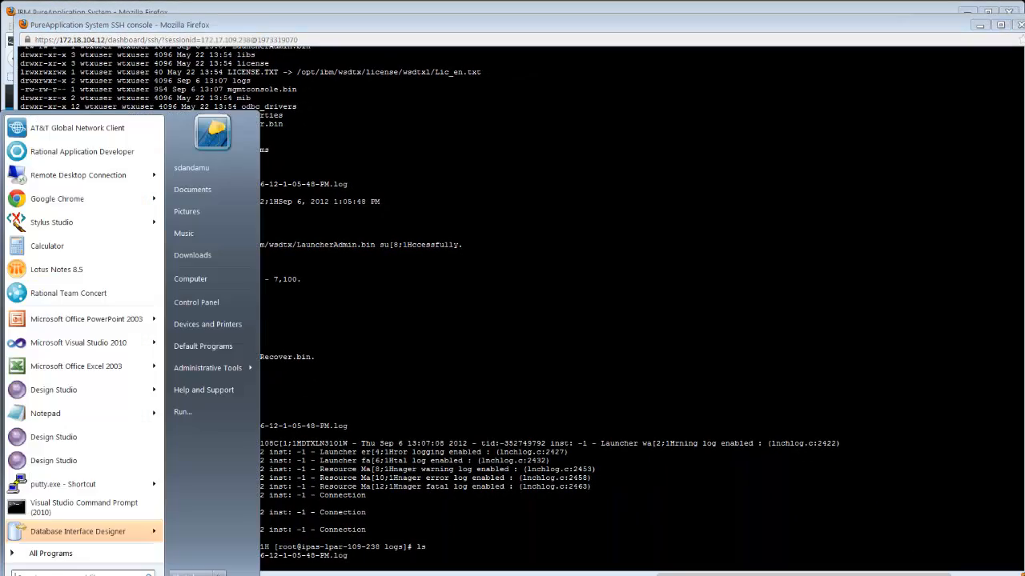
left_click(49, 554)
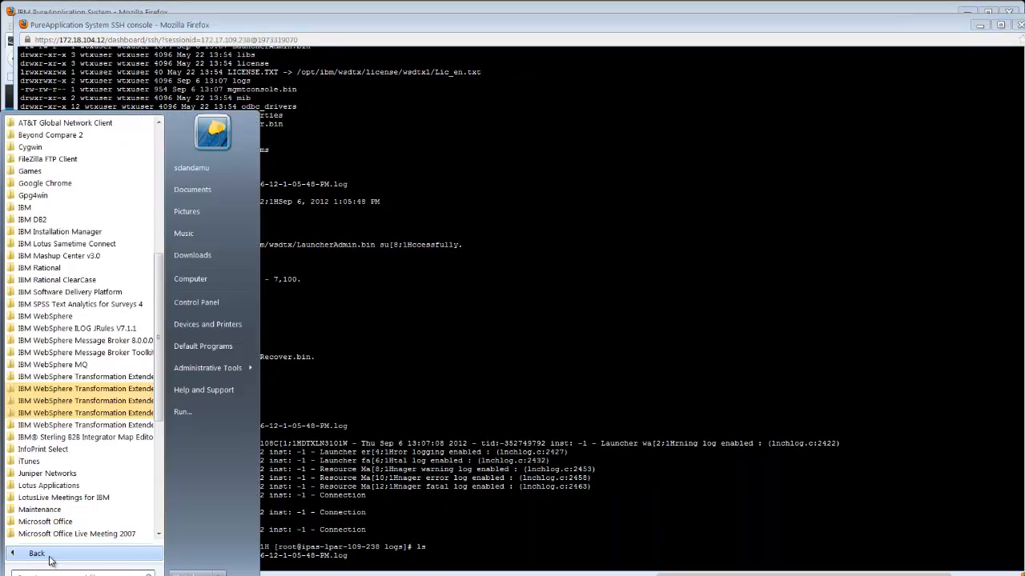
left_click(120, 424)
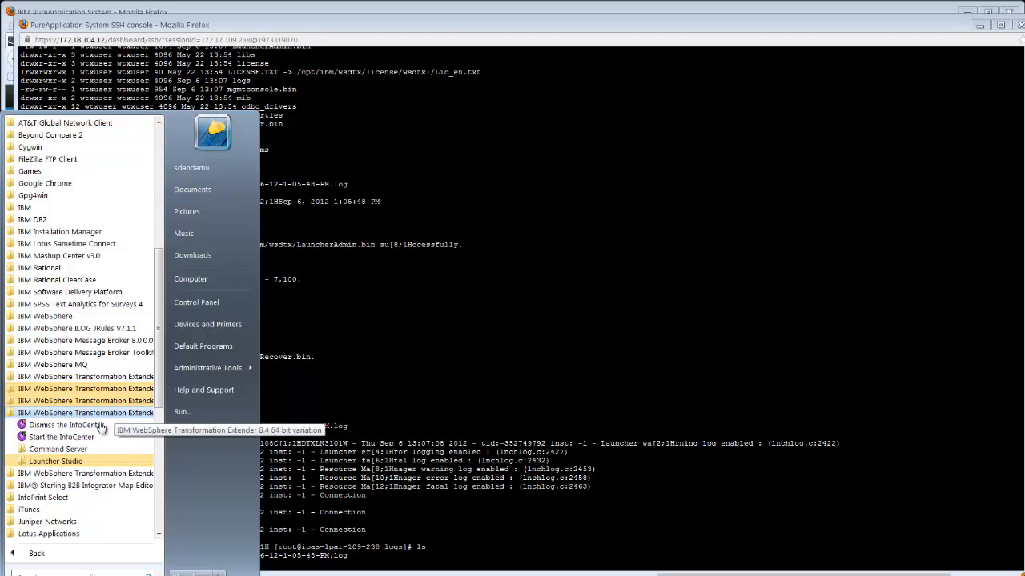
left_click(62, 461)
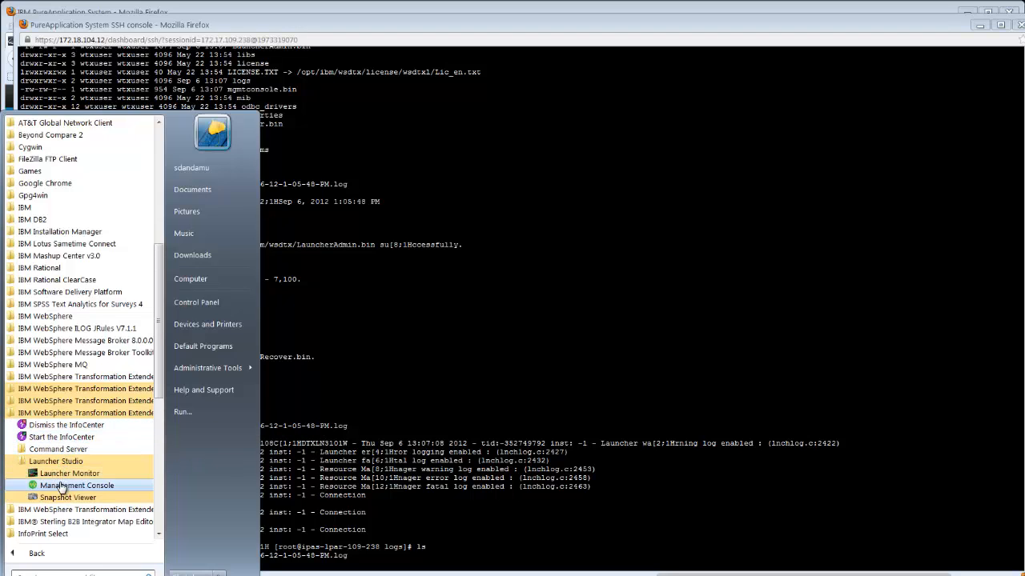
left_click(64, 486)
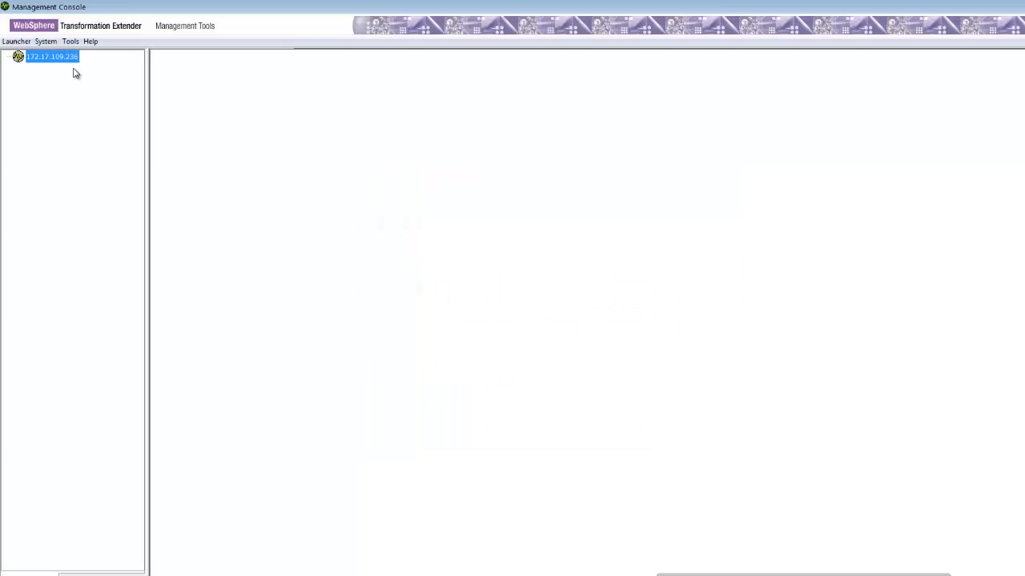
- Edit the launcher connection for 172.17.109.236, renaming it WTXPureSystems, and save the change
right_click(69, 59)
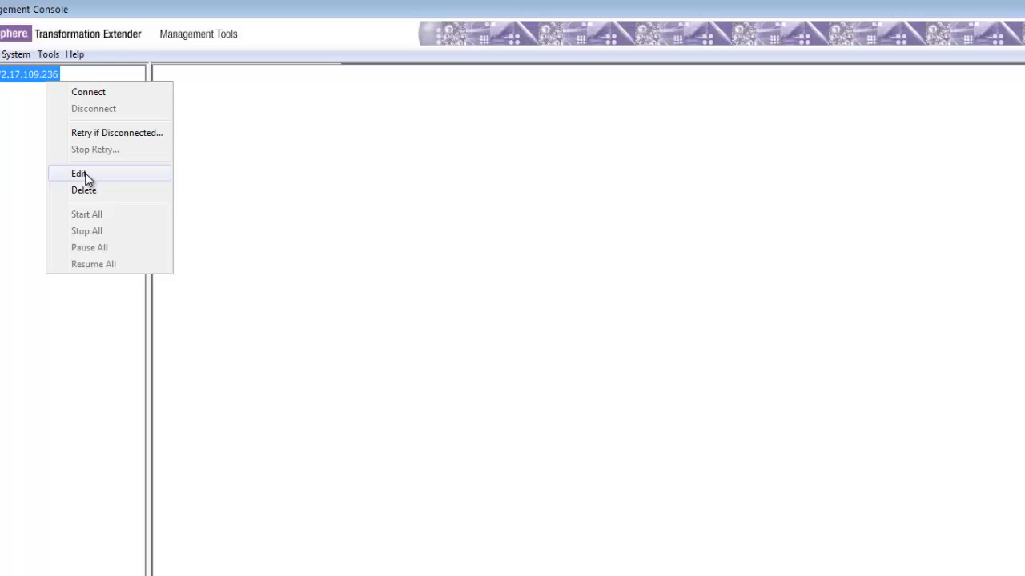
left_click(86, 174)
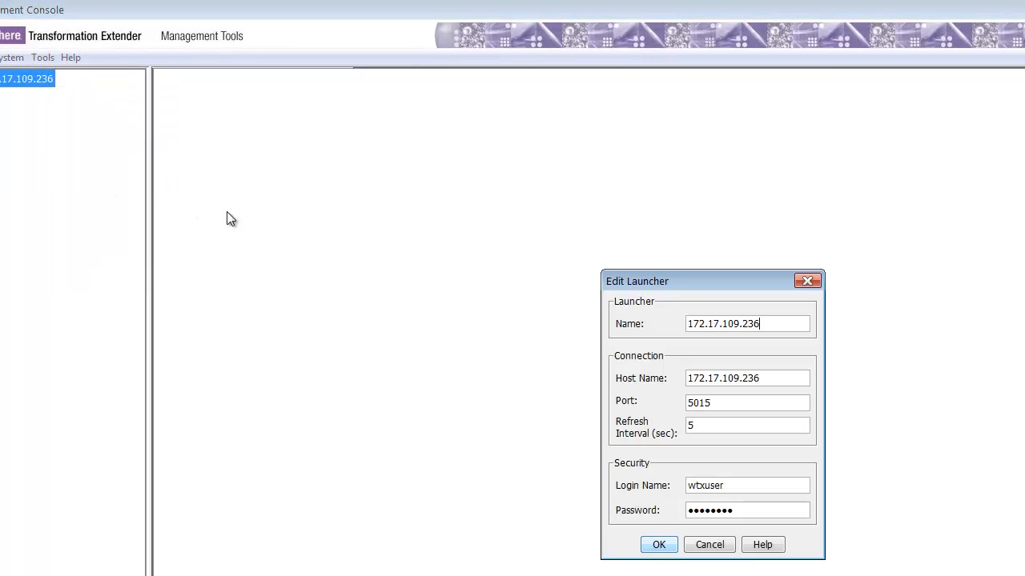
left_click_drag(740, 306, 601, 309)
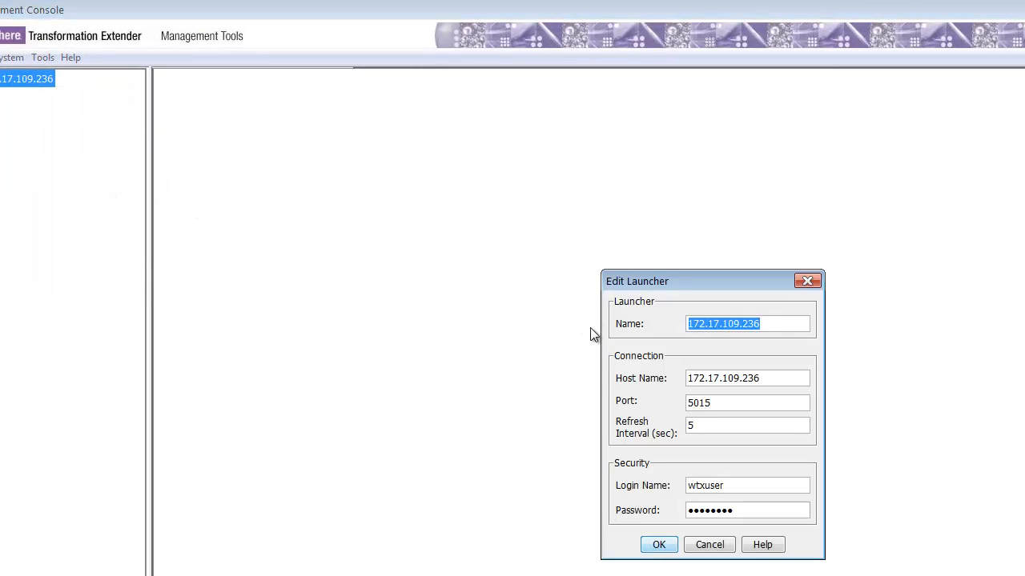
type("WTX")
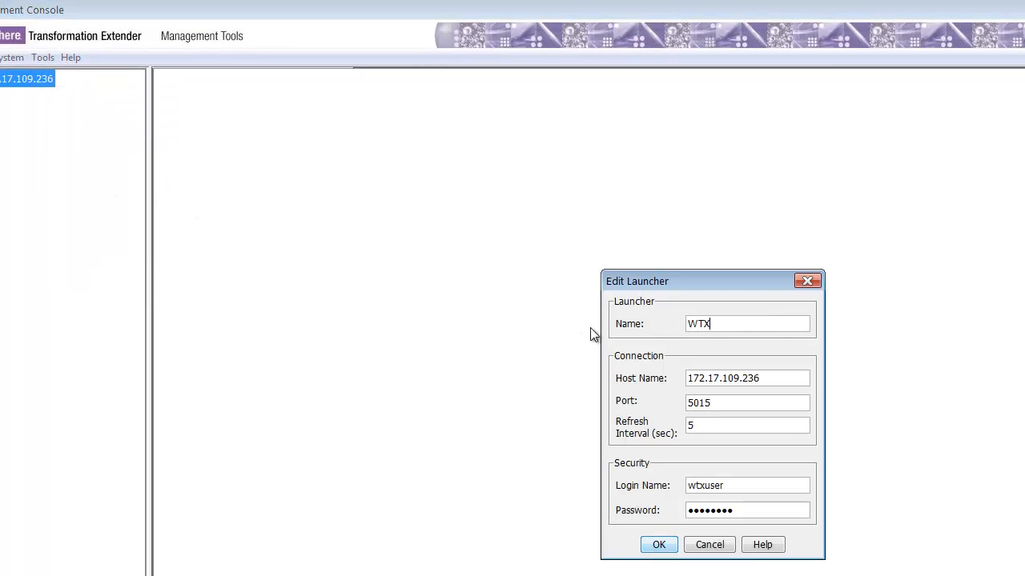
key("BackSpace")
key("BackSpace")
key("BackSpace")
type("WTXPU")
key("BackSpace")
key("BackSpace")
key("BackSpace")
type("XPureSystems")
left_click(760, 378)
left_click_drag(768, 382, 649, 379)
left_click(659, 546)
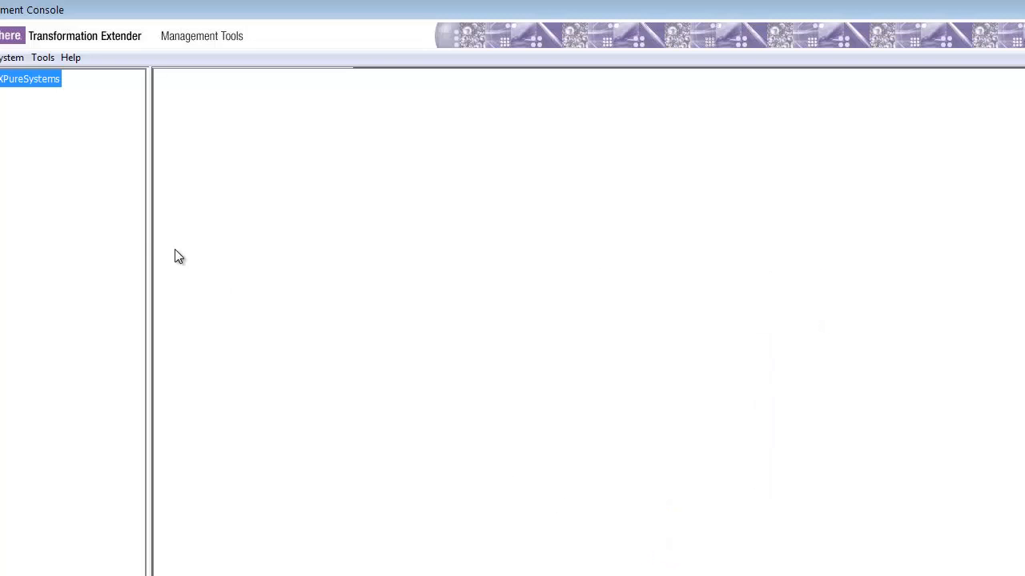
- Connect to the WTXPureSystems launcher
right_click(41, 84)
left_click(51, 94)
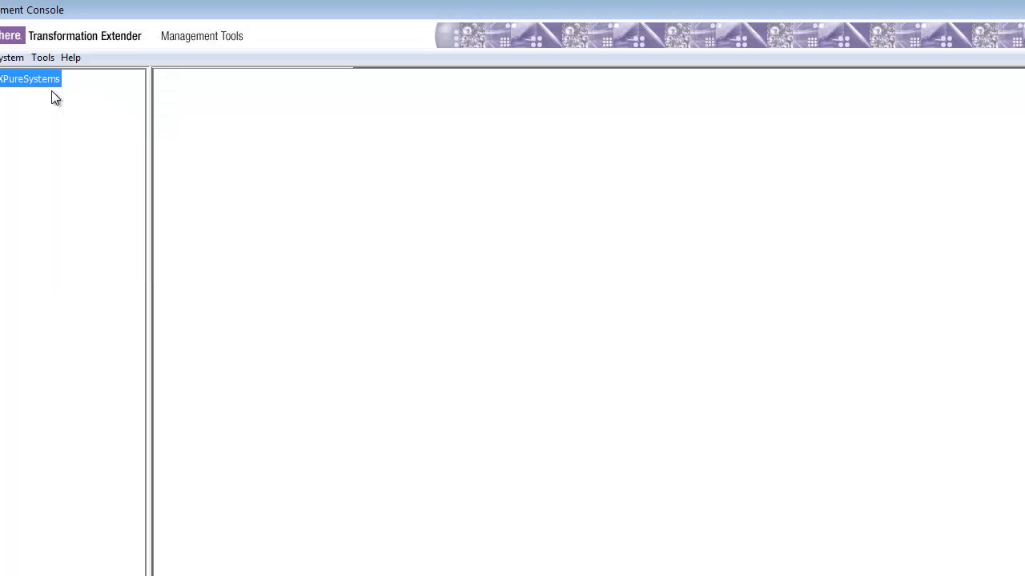
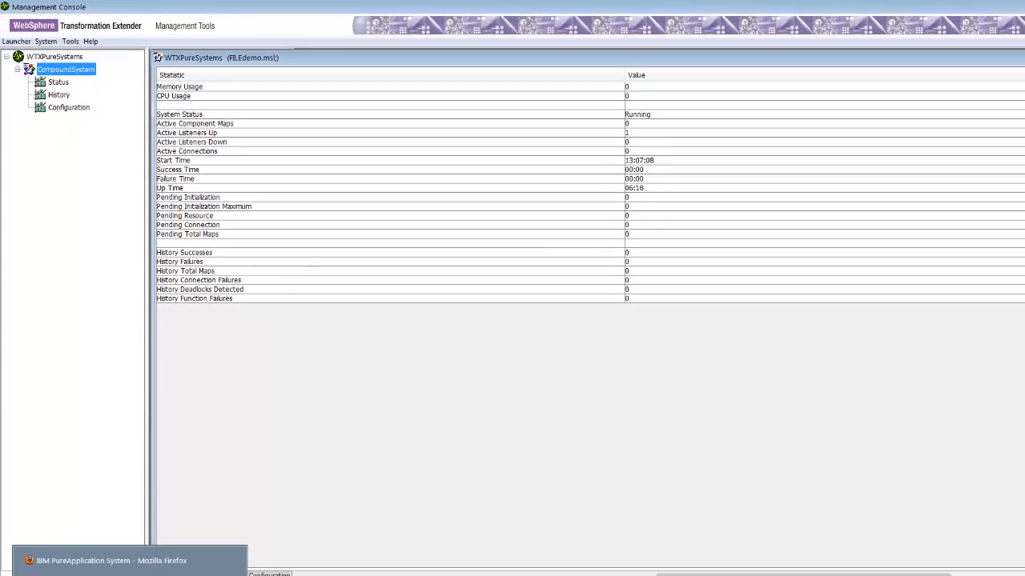
- In the SSH console, move up from logs to the /home/wtxuser directory and list its contents
left_click(160, 574)
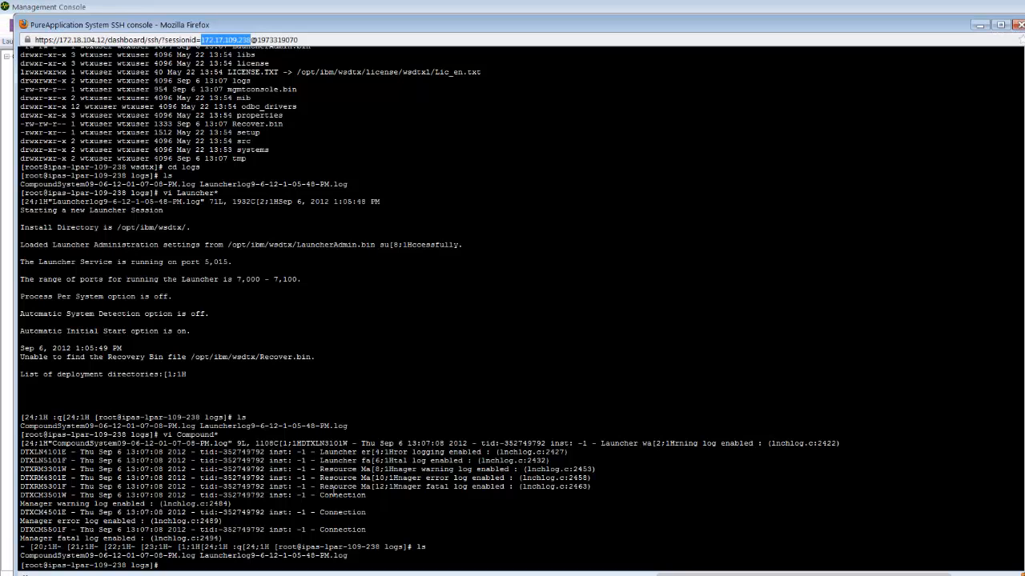
left_click(350, 462)
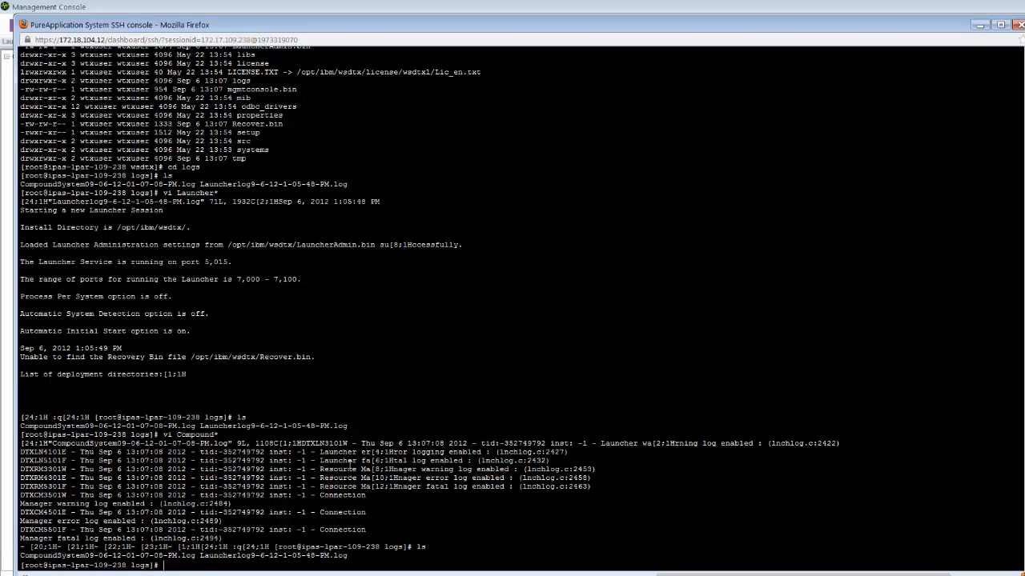
type("cd ..")
key("Return")
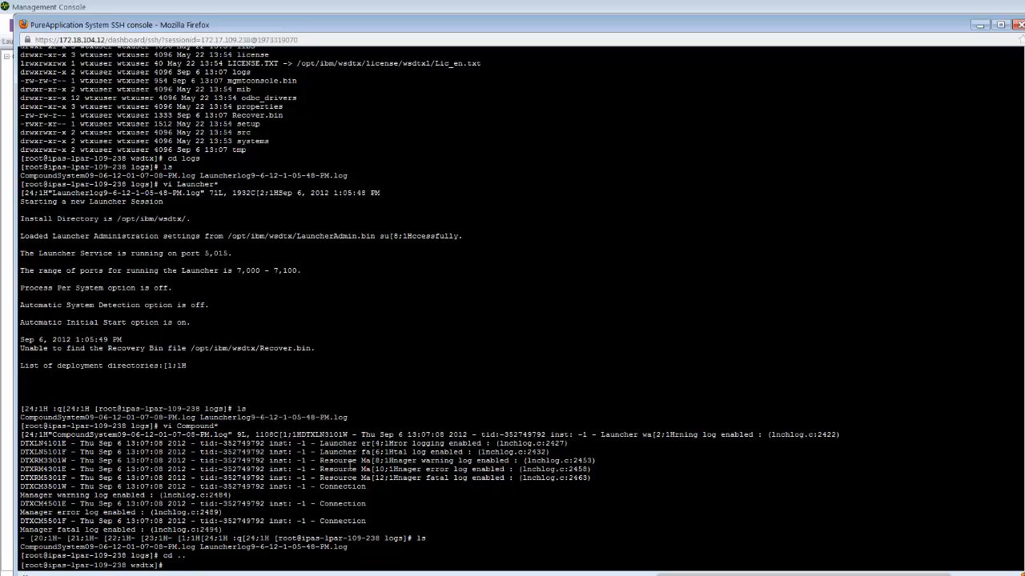
type("cd /home")
key("Return")
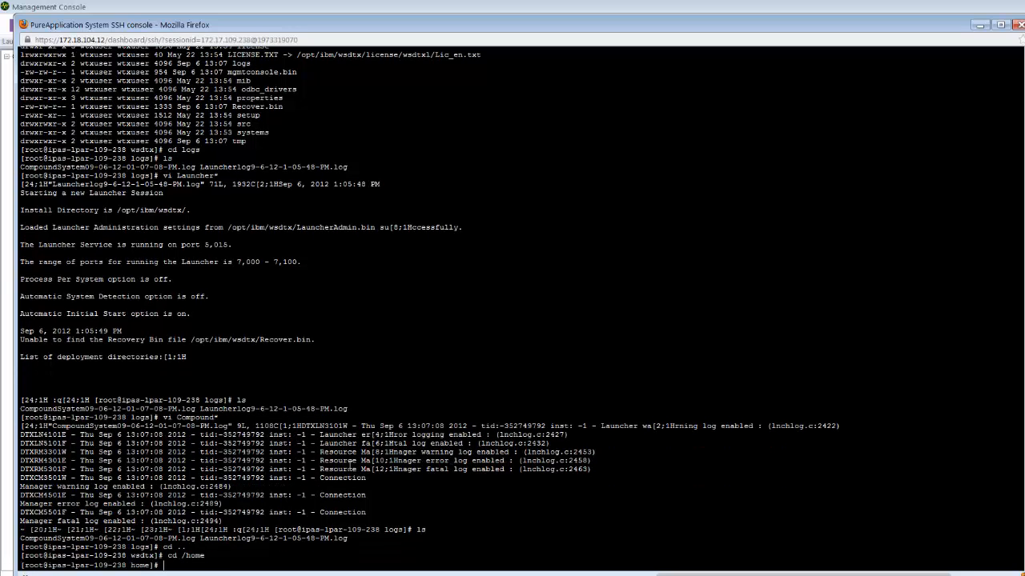
type("cd wtxuser")
key("Return")
type("ls")
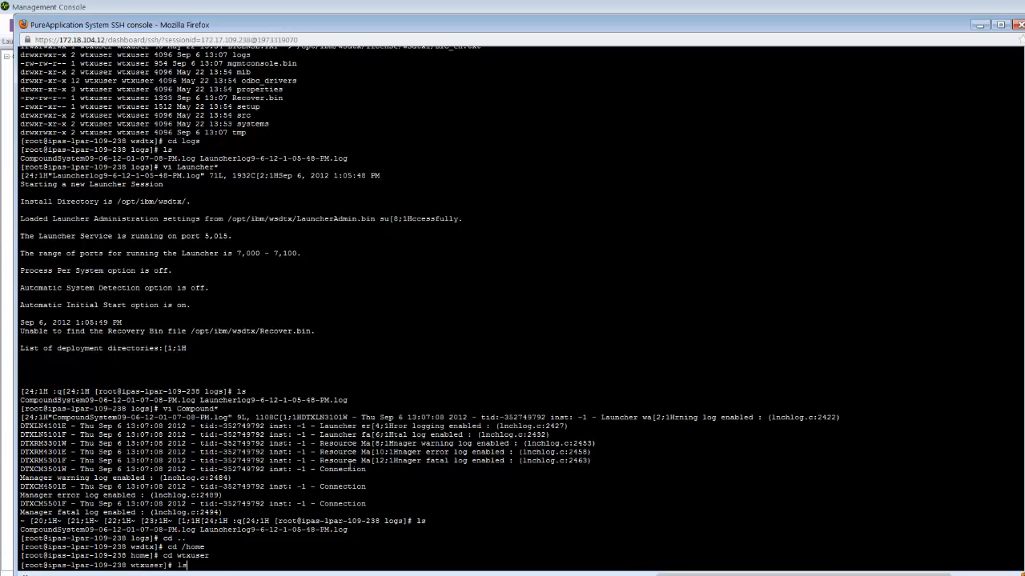
key("Return")
- Enter the maps directory and list its contents
type("cd ")
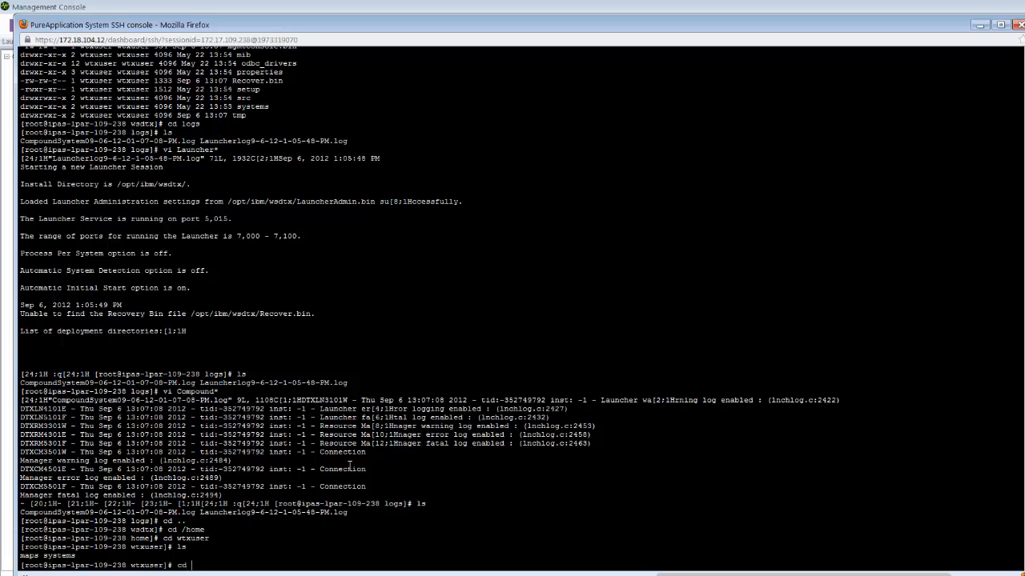
type("maps")
key("Return")
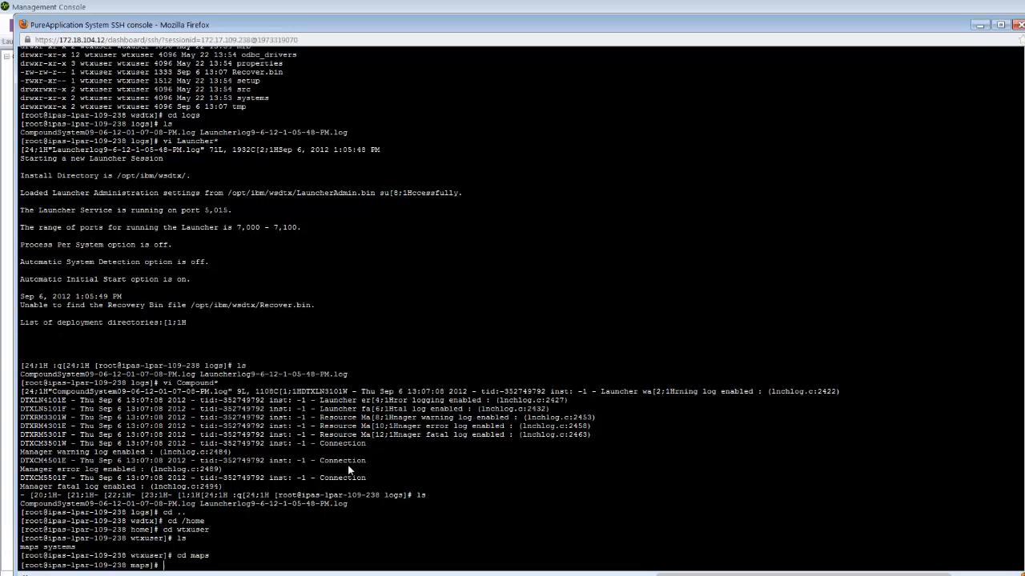
type("ls")
key("Return")
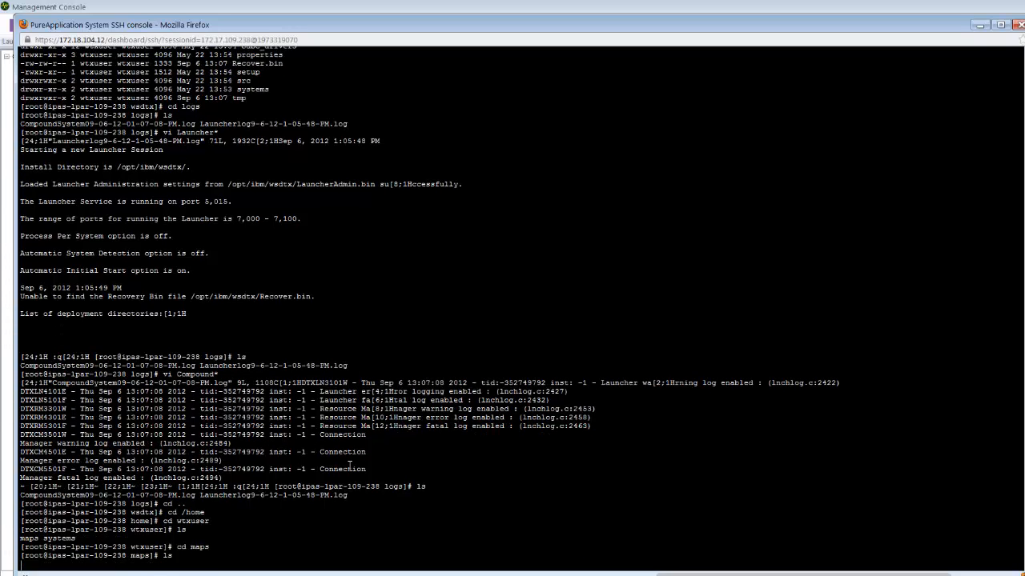
- Create simple.txt in vi with the text "this is a simple text" and try to save it
type("vi s")
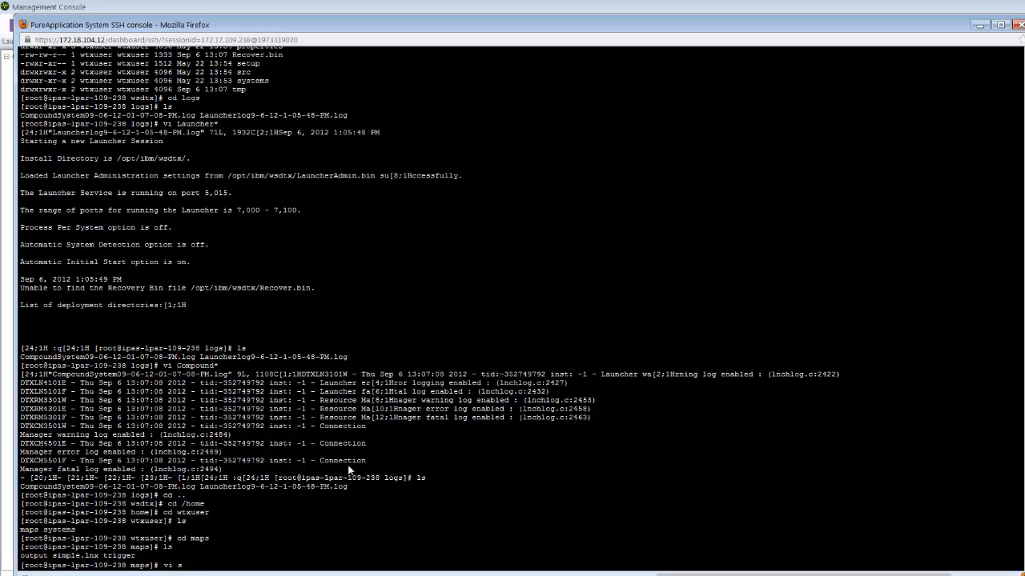
type("imple.x")
type("tt")
key("Return")
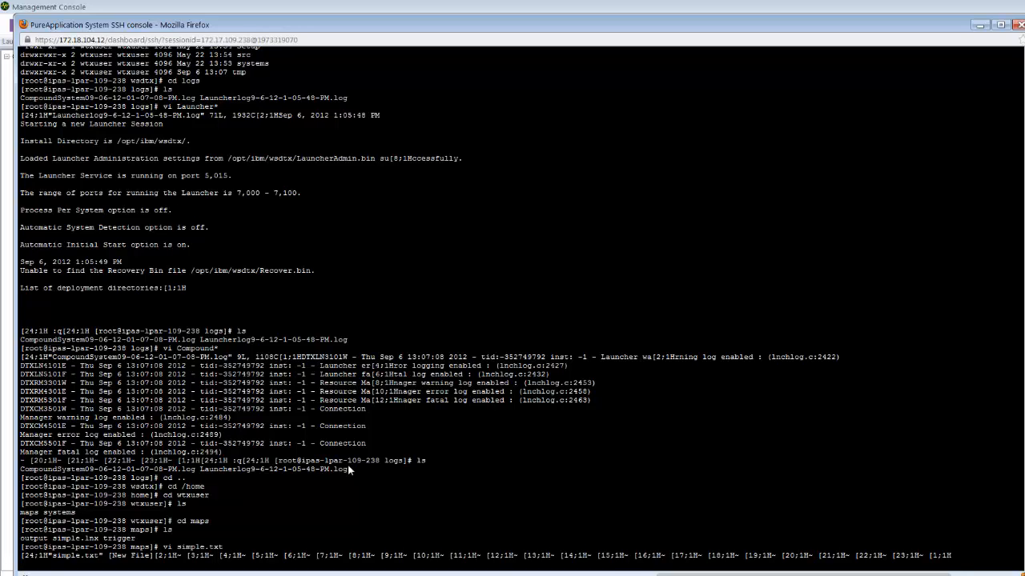
type("vi")
key("BackSpace")
key("BackSpace")
type("this is a simple text")
key("Escape")
type(":")
key("Return")
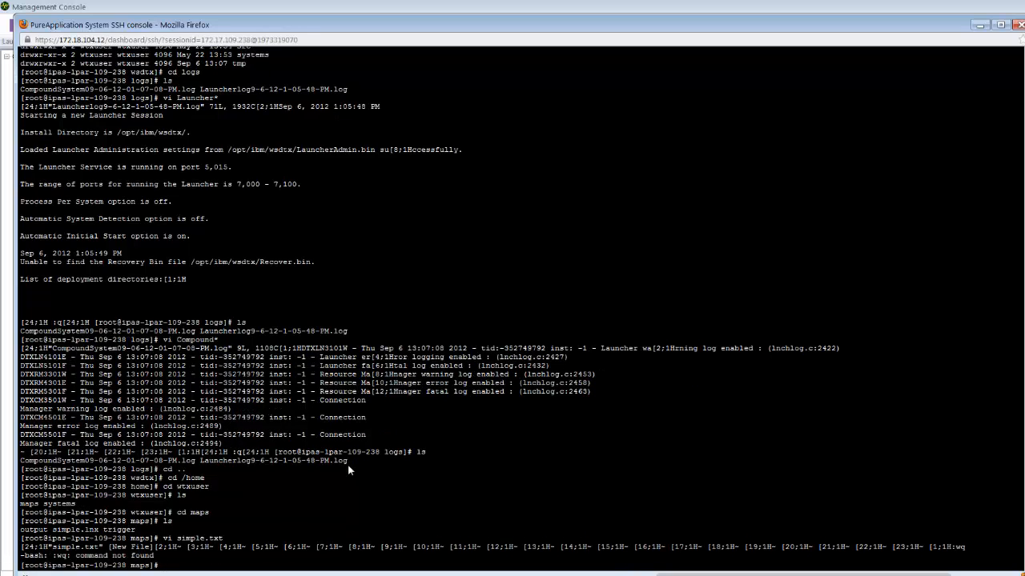
- Reopen simple.txt in vi, quit it with :wq, and list the maps directory before and after
type("ls")
key("Return")
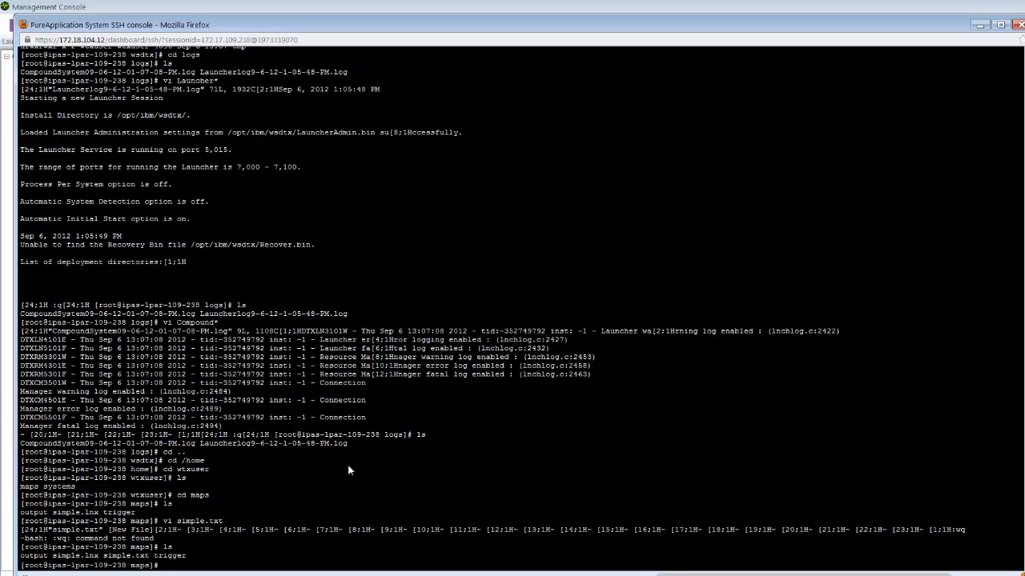
type("vi simple.txt")
key("Return")
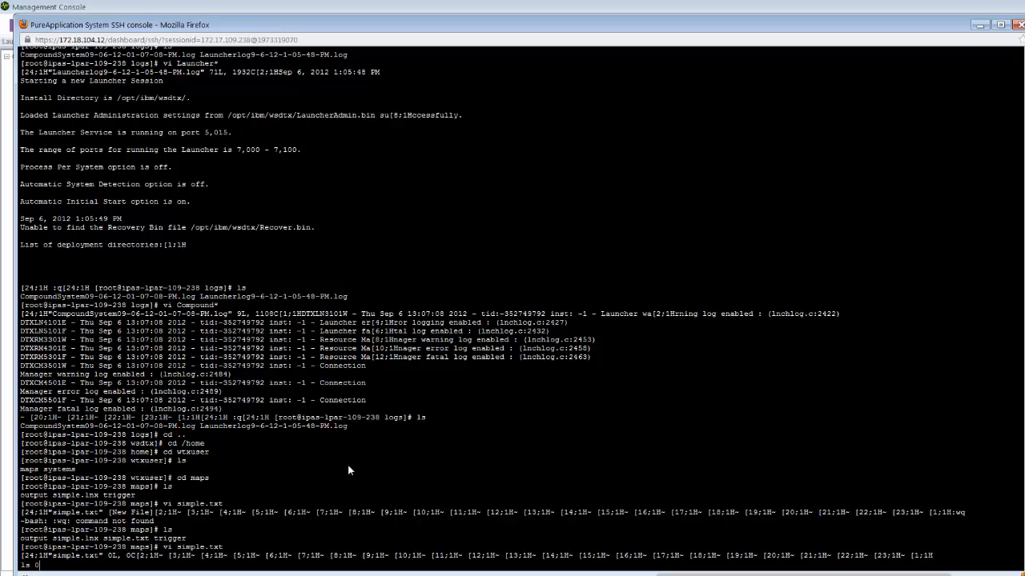
type(":wq")
key("Return")
type("ls")
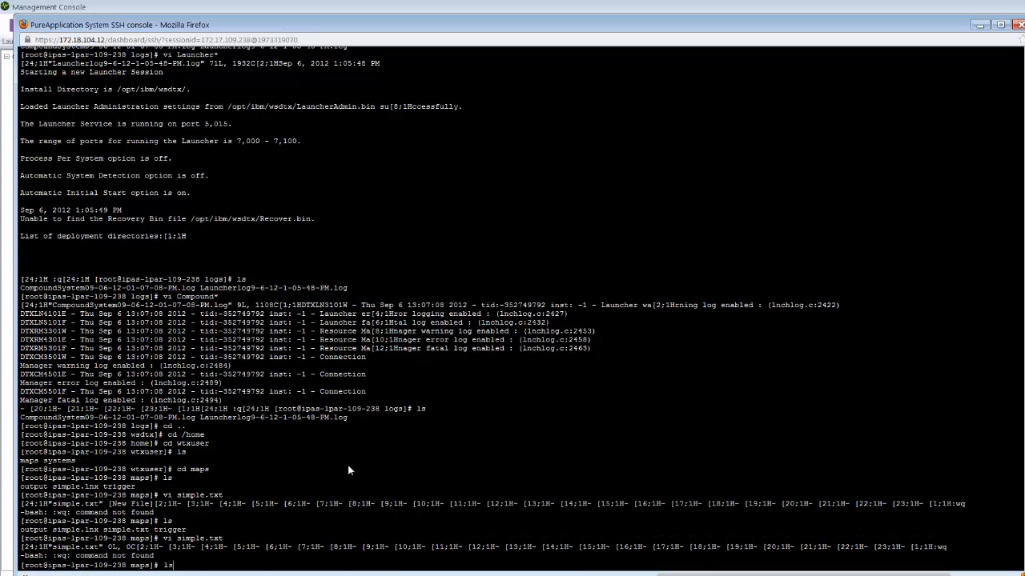
key("Return")
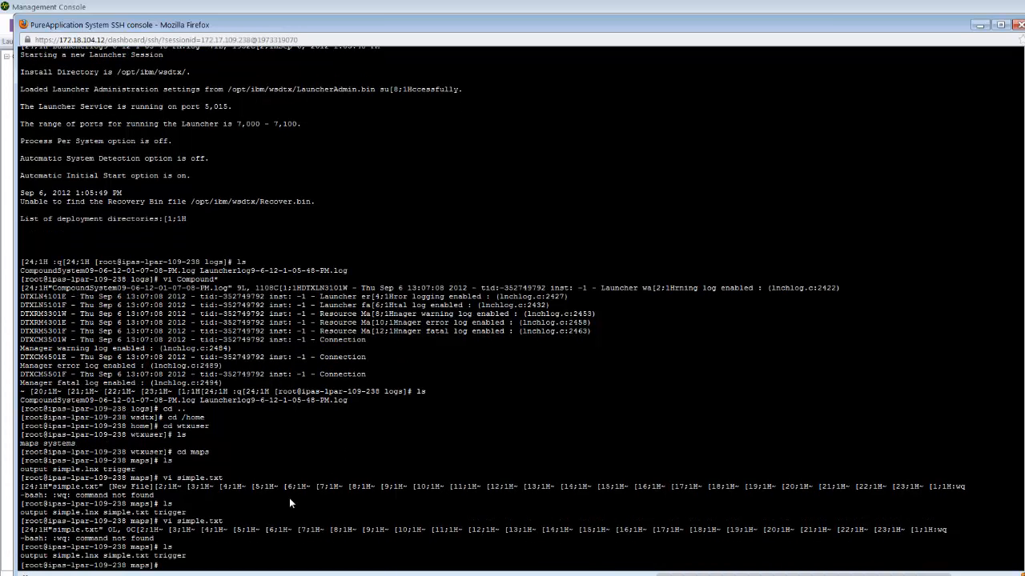
- Copy simple.txt into the trigger directory
type("cp simple.txt ./trigger")
key("Return")
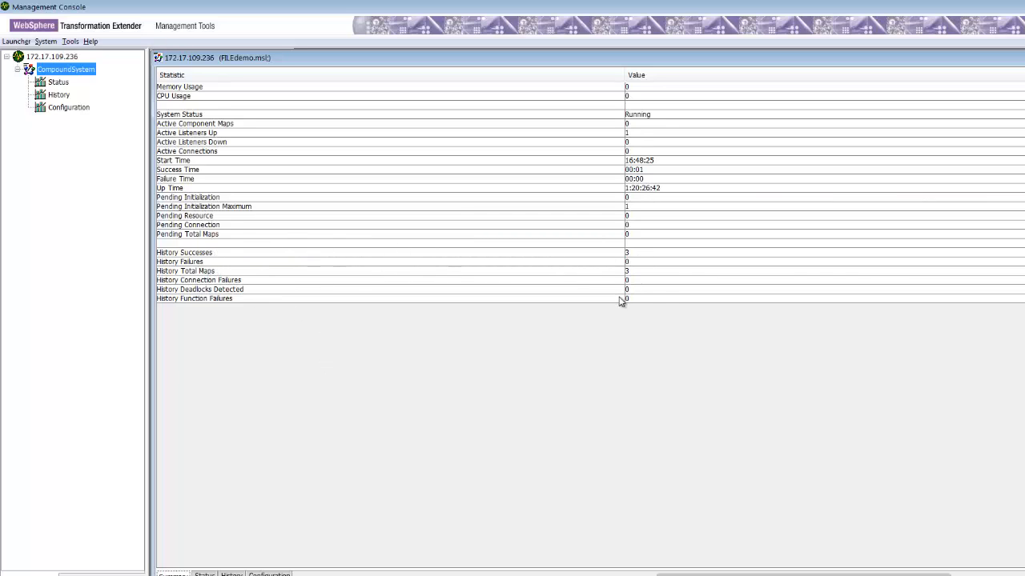
- Change into the trigger directory and list its contents
key("alt+Tab")
type("cd")
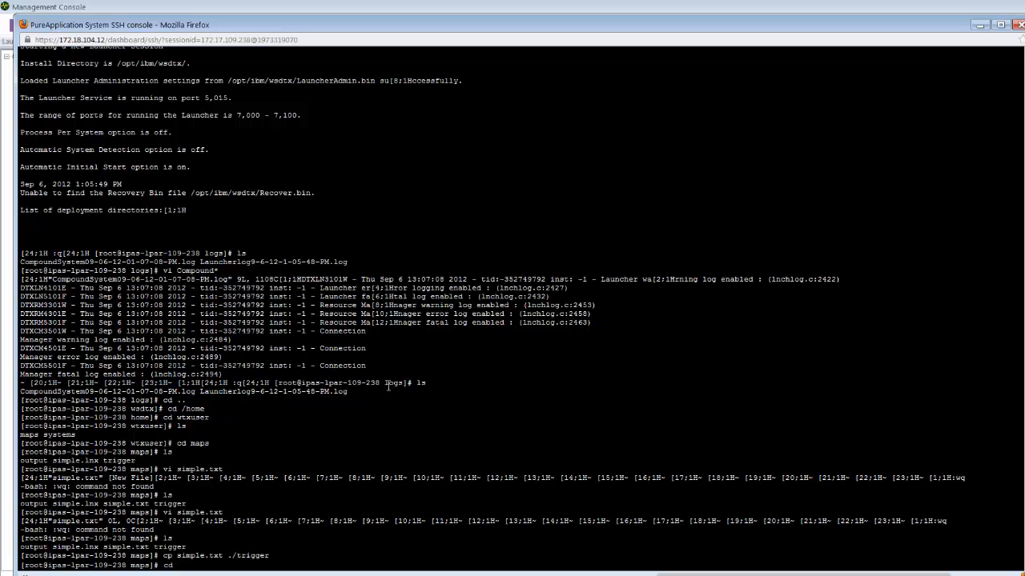
type("tigger")
key("Return")
type("ls")
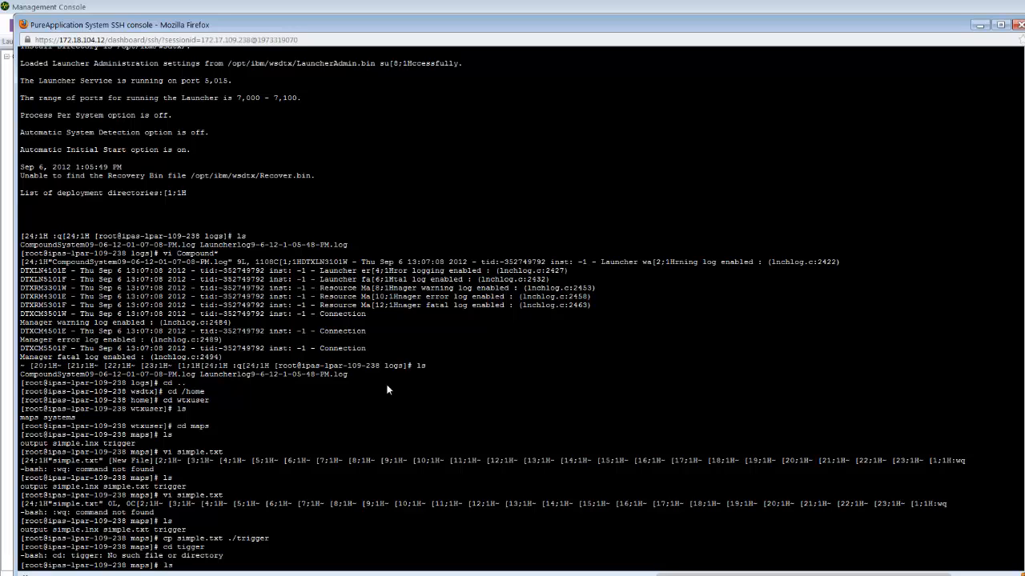
key("Return")
type("cd tri")
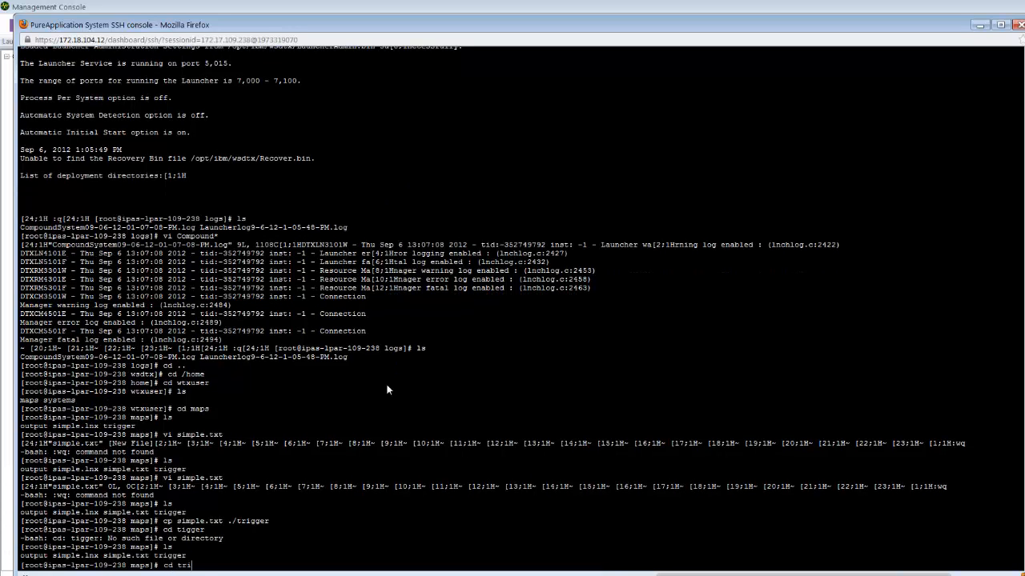
type("gger")
key("Return")
type("ls")
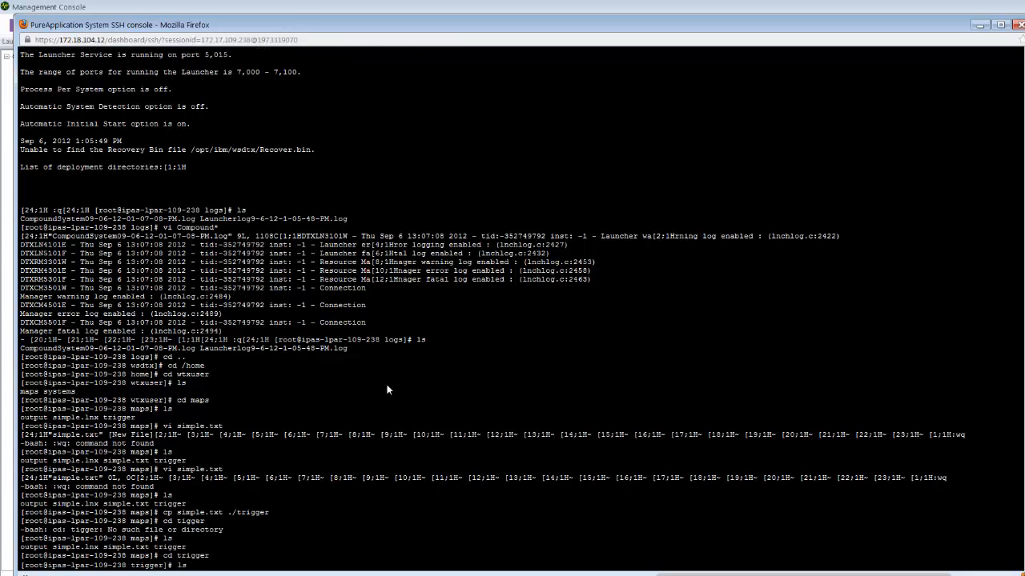
key("Return")
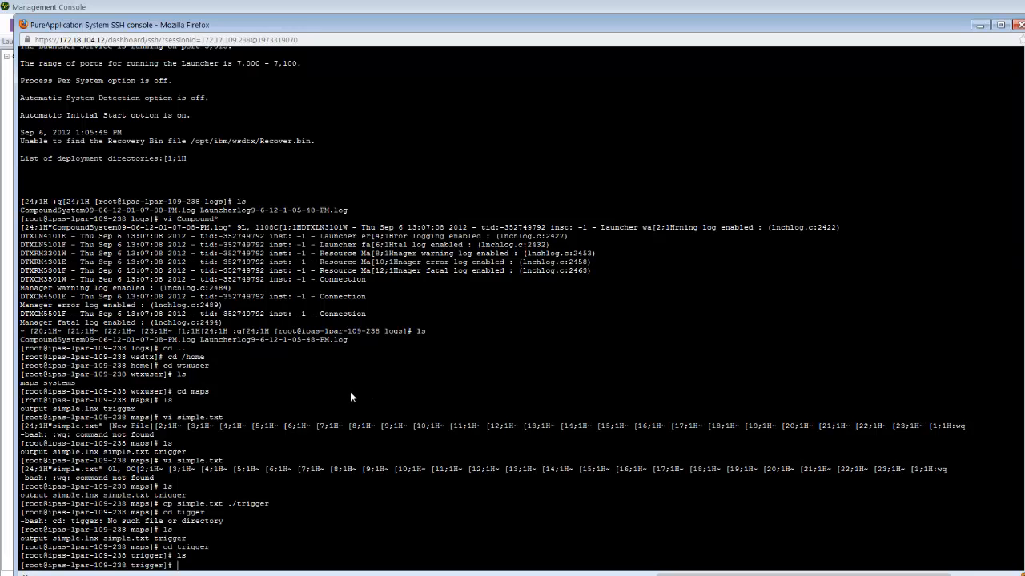
- Copy the virtual machine's IP address 172.17.109.238 from the SSH console's session address
key("alt+Tab")
left_click_drag(201, 39, 249, 40)
right_click(208, 39)
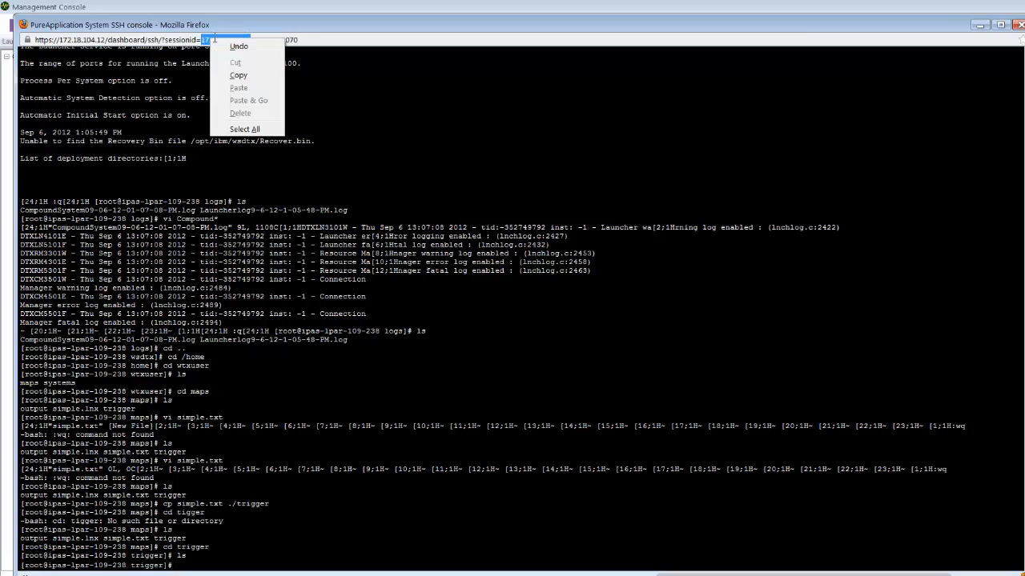
left_click(248, 77)
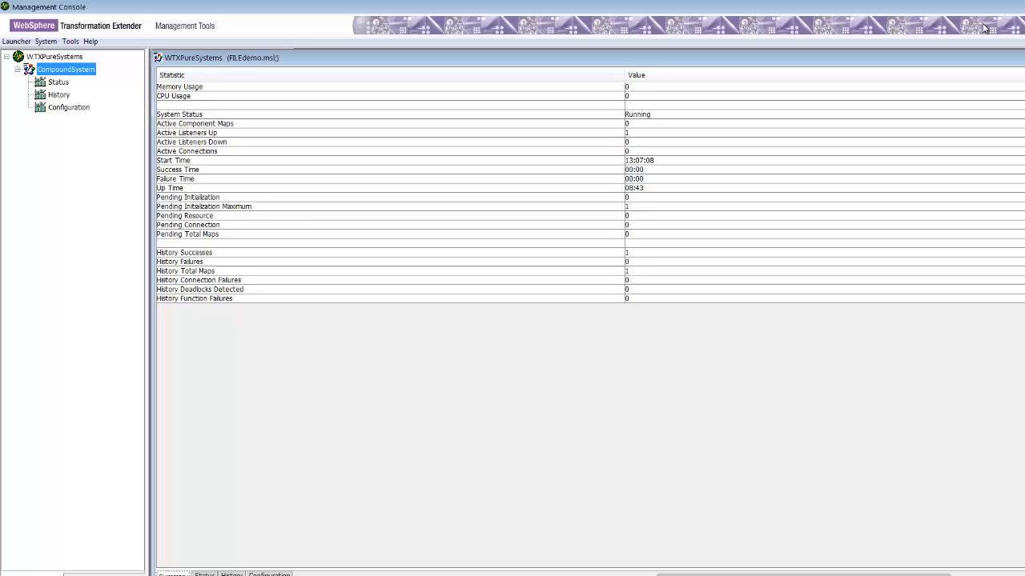
- Minimize the open windows and launch putty.exe from the programs menu
left_click(980, 25)
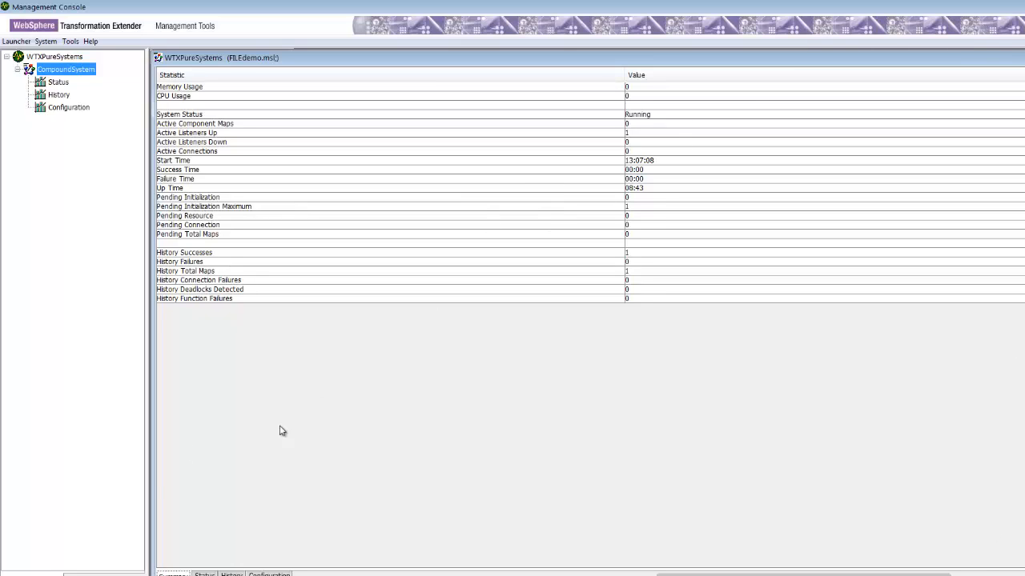
left_click(165, 575)
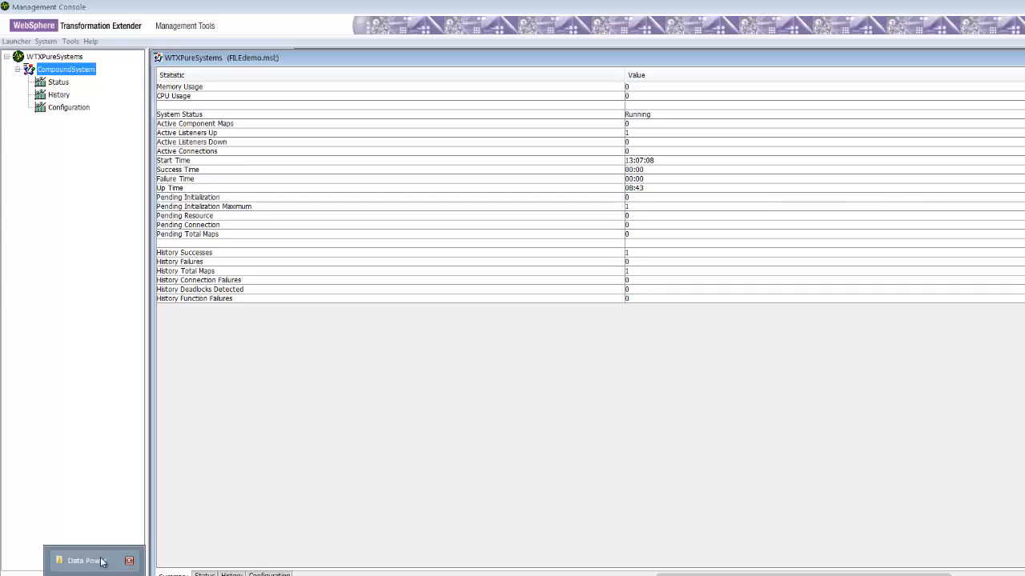
left_click(1004, 8)
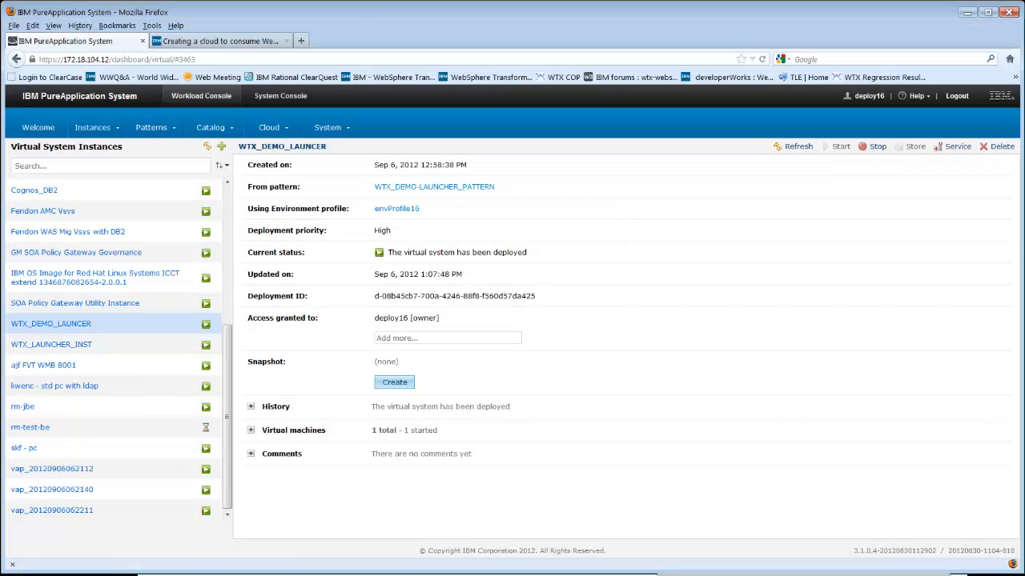
left_click(965, 13)
left_click(965, 13)
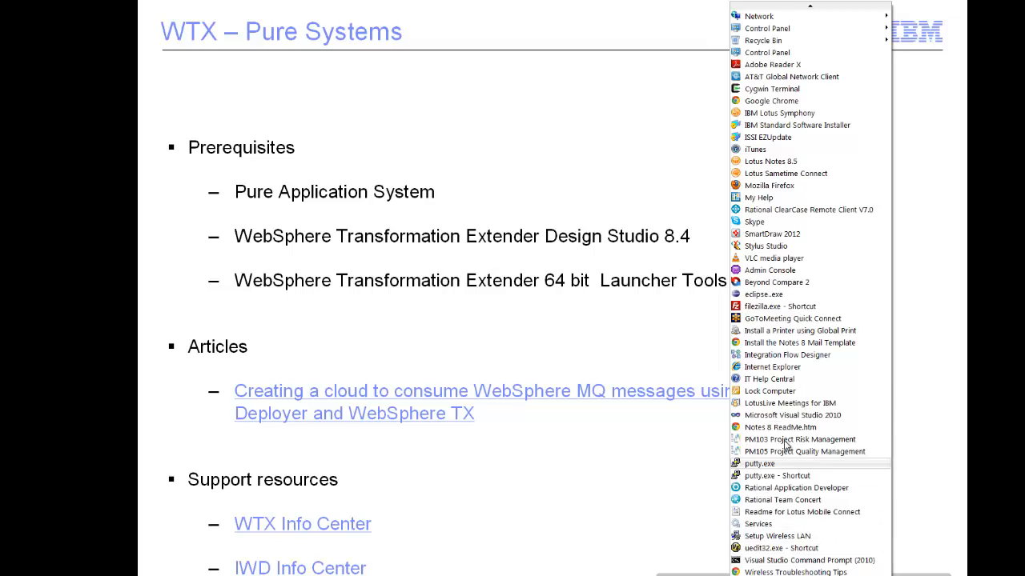
key("p")
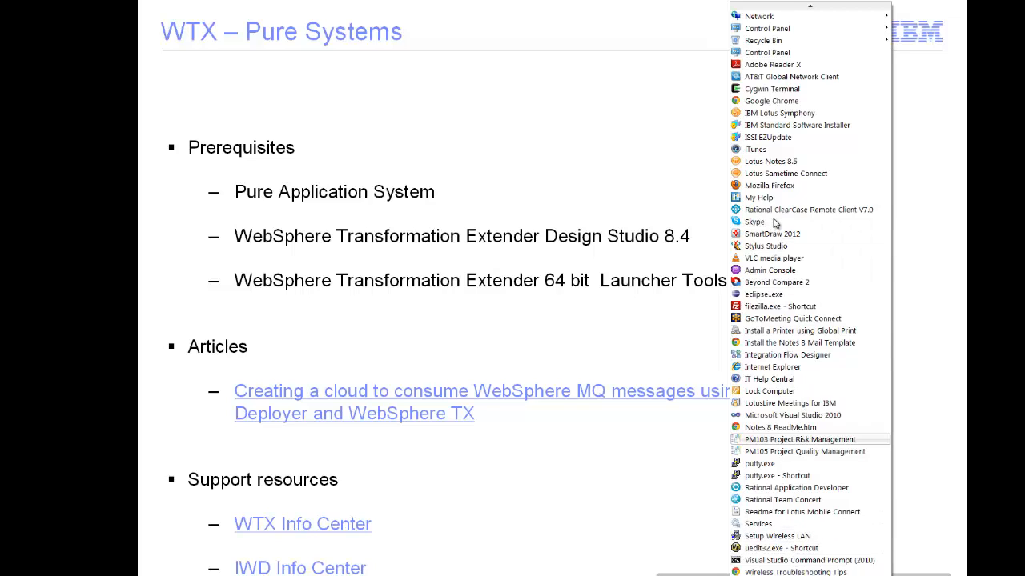
key("p")
key("p")
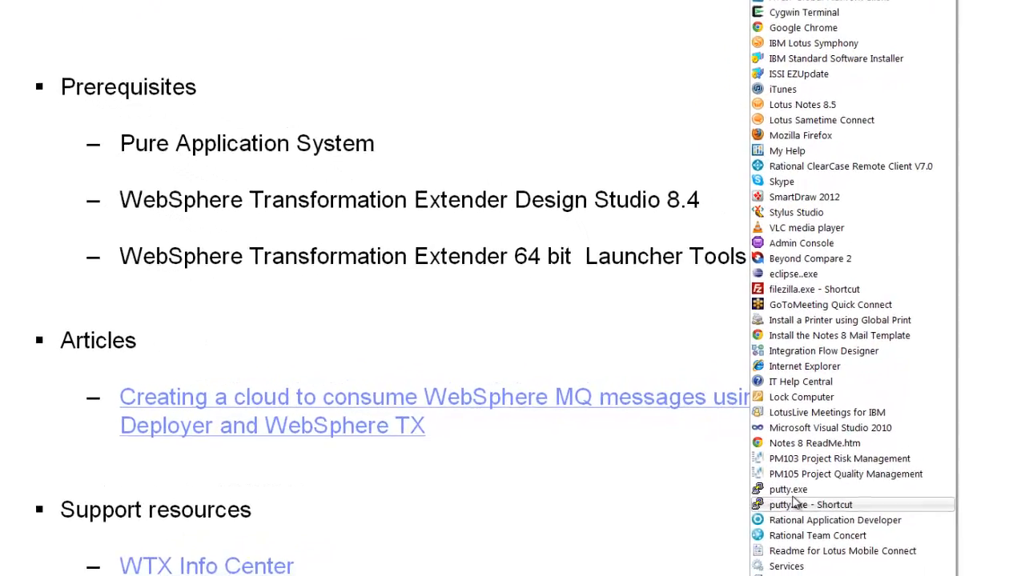
left_click(795, 502)
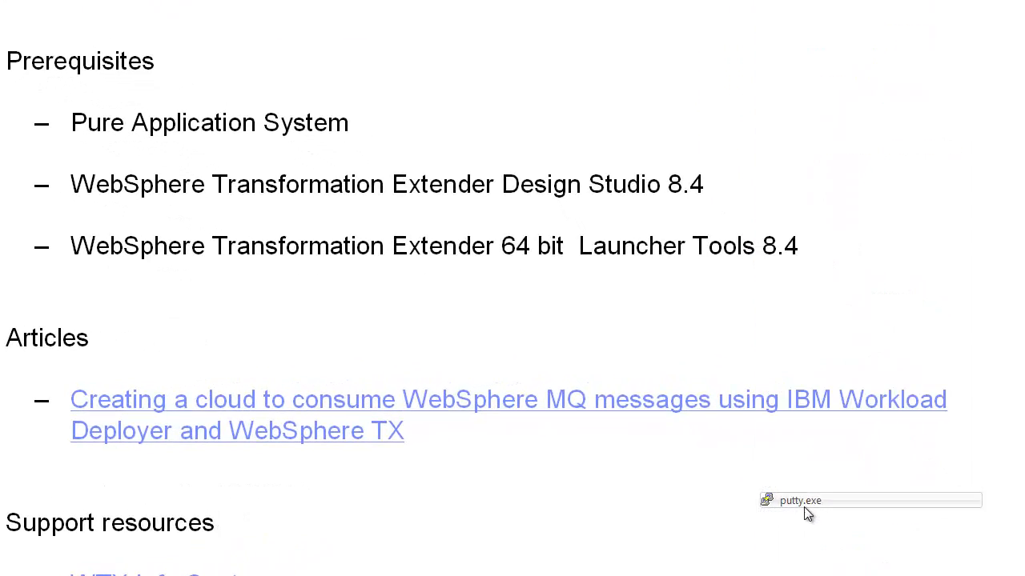
left_click(620, 299)
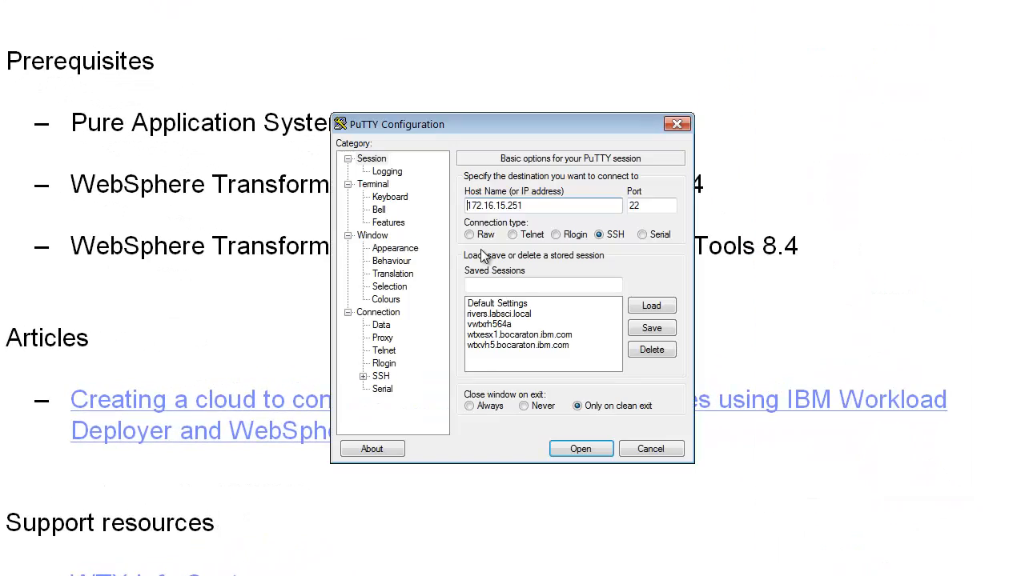
- Connect PuTTY over SSH to the pasted address 172.17.109.238, accept the new host key, and enter the account password
key("ctrl+v")
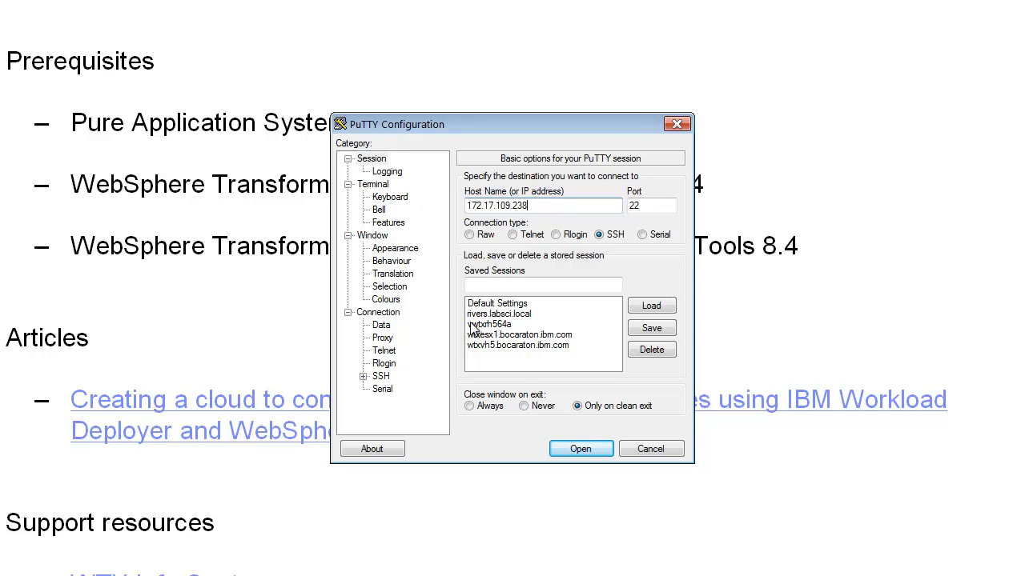
left_click(570, 449)
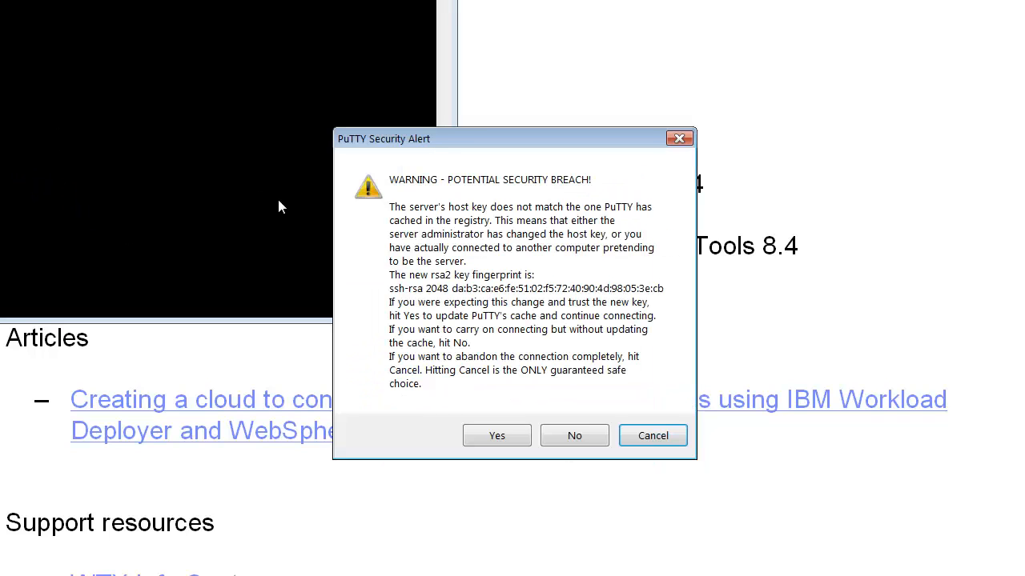
left_click(488, 437)
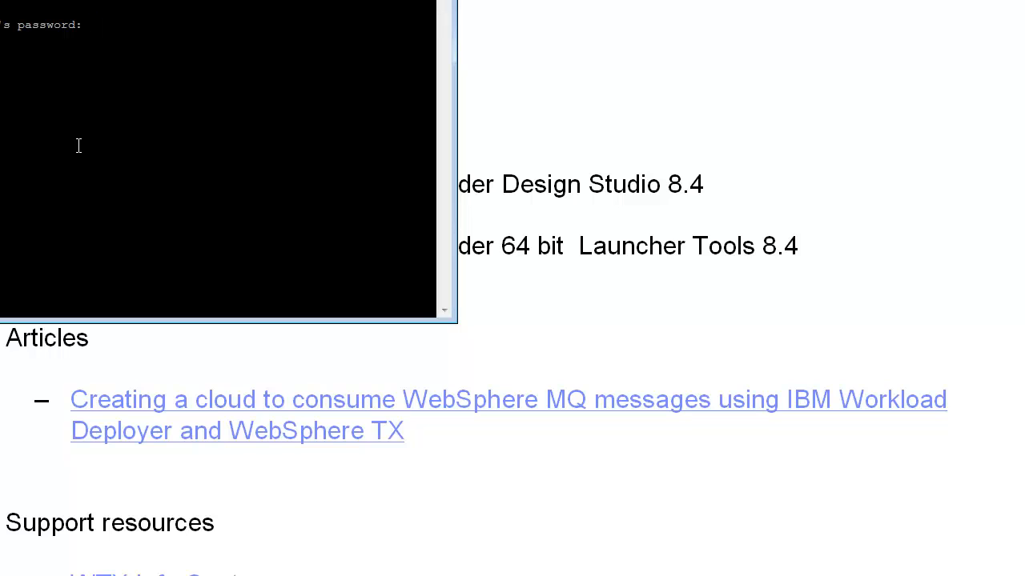
key("Return")
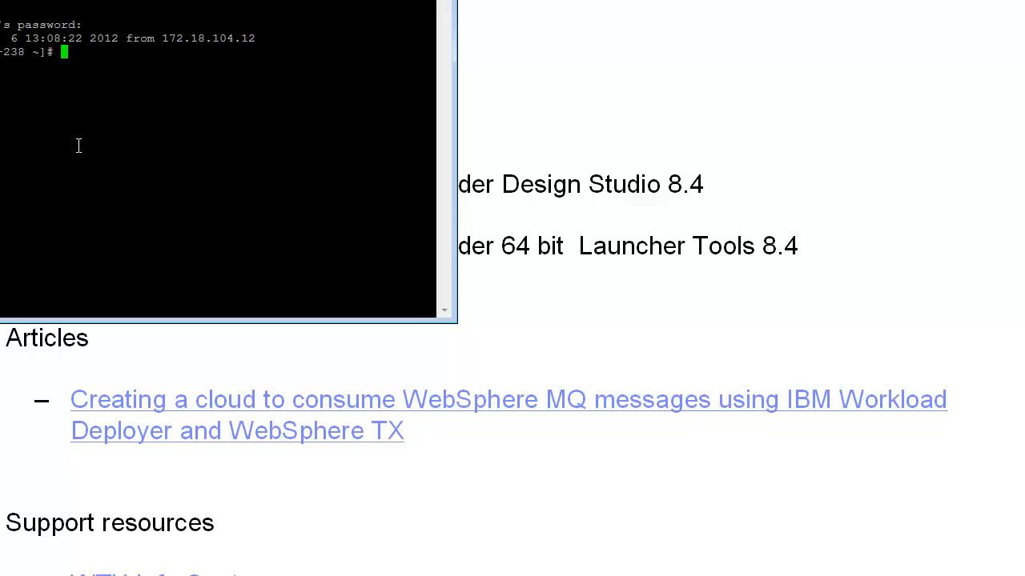
- List the home directory, then change into /home/wtxuser, listing each directory along the way
type("ls")
key("Return")
type("cd /home")
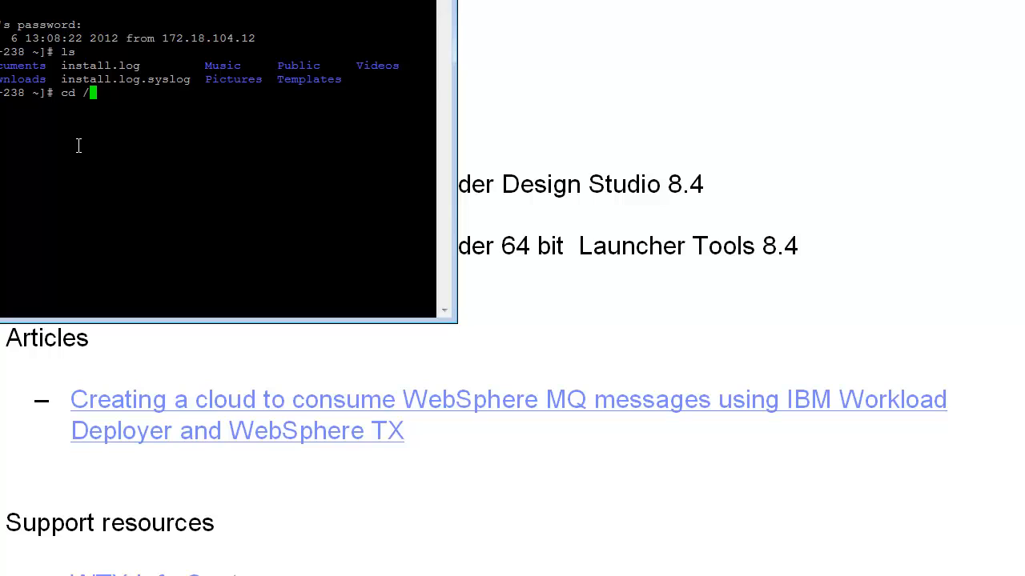
key("Return")
type("ls")
key("Return")
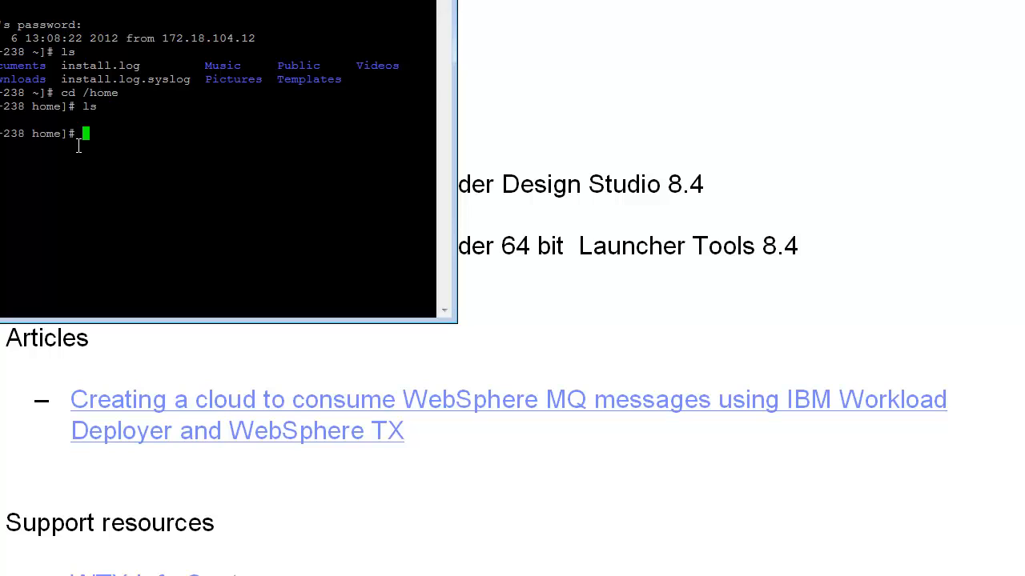
type("cd u")
key("BackSpace")
type("wtxuser")
key("Return")
type("ls")
key("Return")
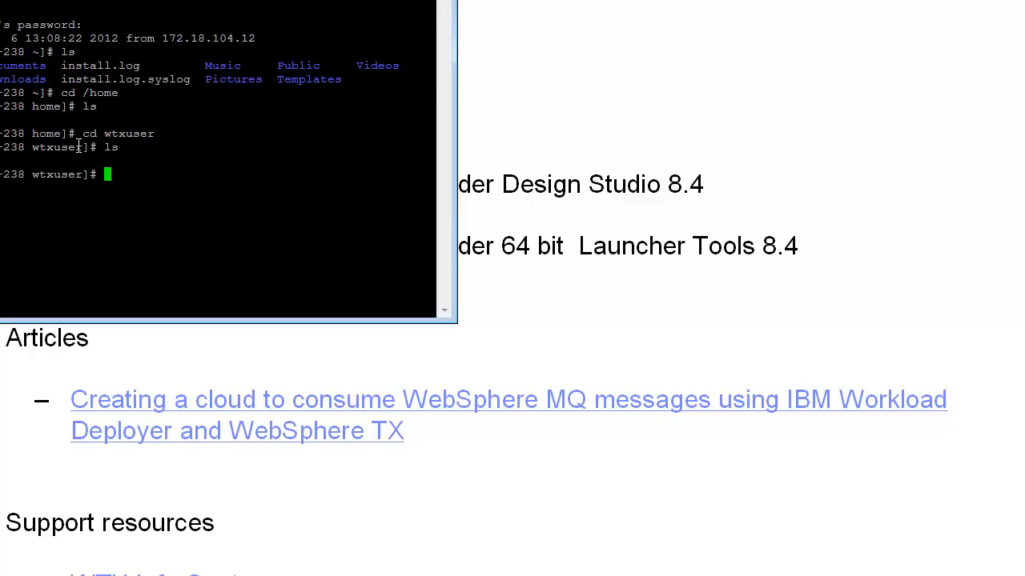
- Change into the maps directory under wtxuser and list its files
type("cd maps")
key("Return")
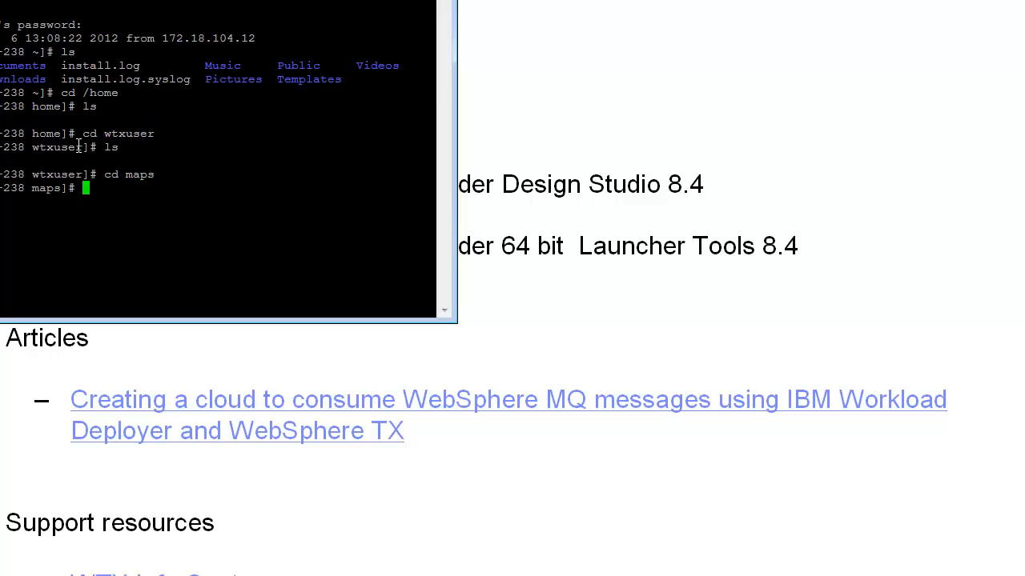
type("ls")
key("Return")
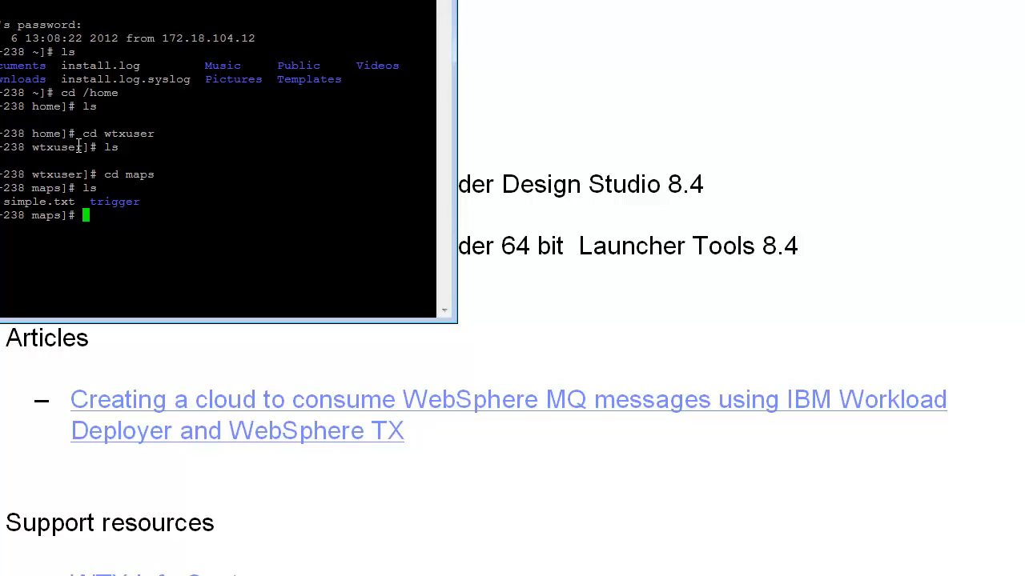
- Open simple.txt in the vi editor and close it again
type("vi simple.txt")
key("Return")
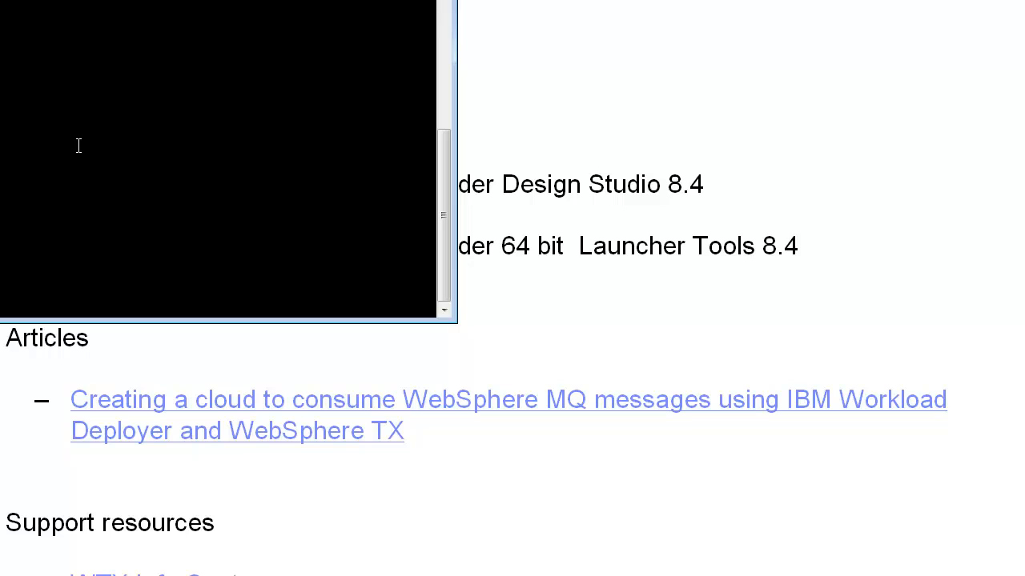
key("Return")
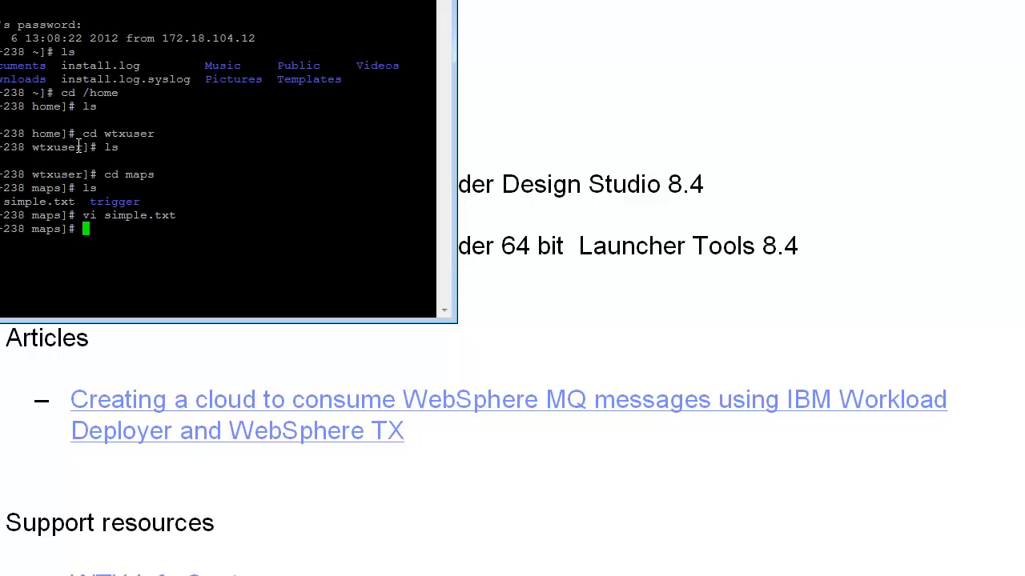
- Copy simple.txt into the ./trigger directory to fire the launcher map
type("vp")
key("BackSpace")
key("BackSpace")
key("BackSpace")
type("cp simple.txt")
key("BackSpace")
key("BackSpace")
key("BackSpace")
type("txt ./")
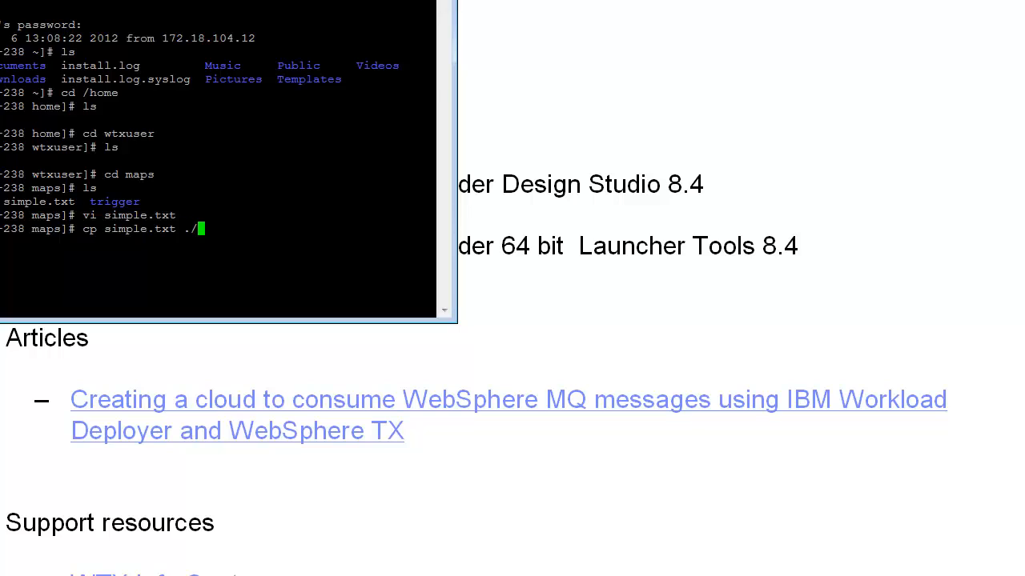
type("trigger")
key("Return")
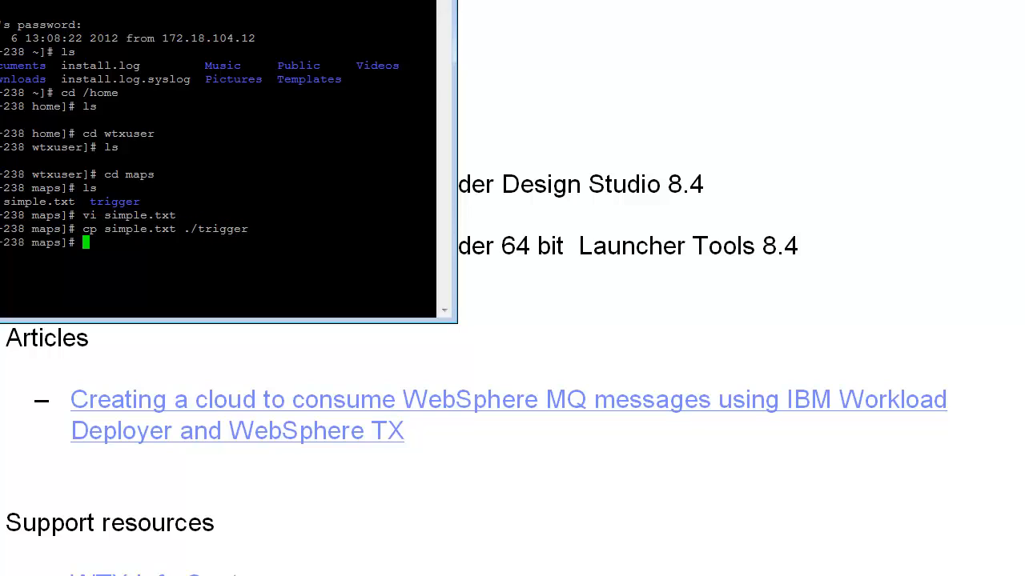
- Check CompoundSystem's statistics in the Management Console, then change into the output directory and list its contents
type("cd")
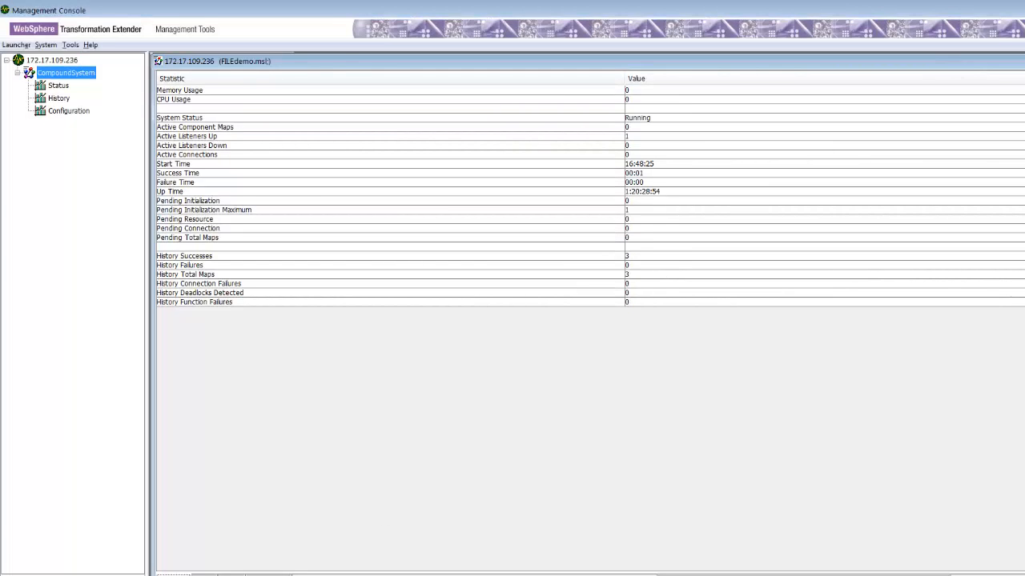
right_click(55, 73)
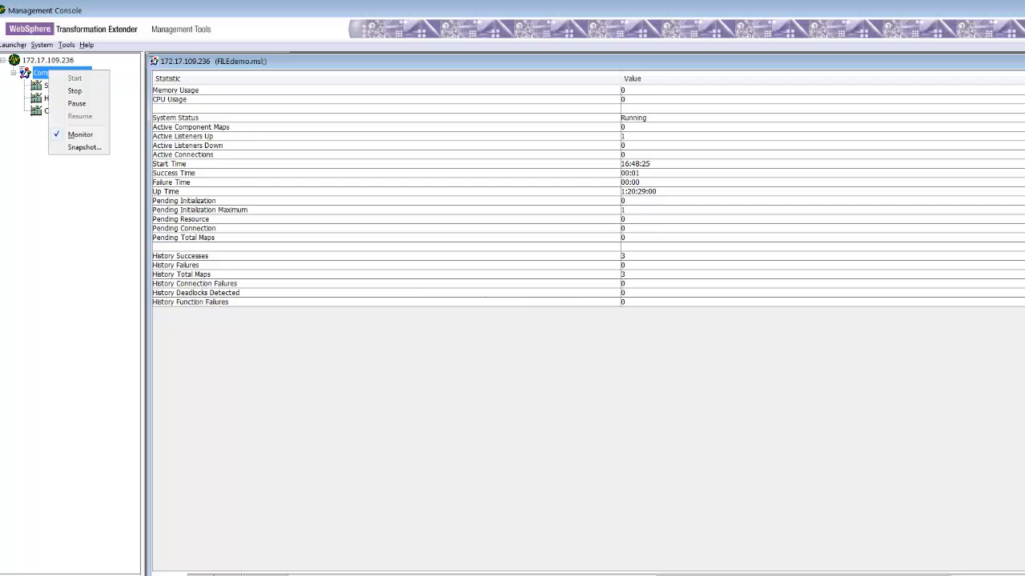
left_click(81, 103)
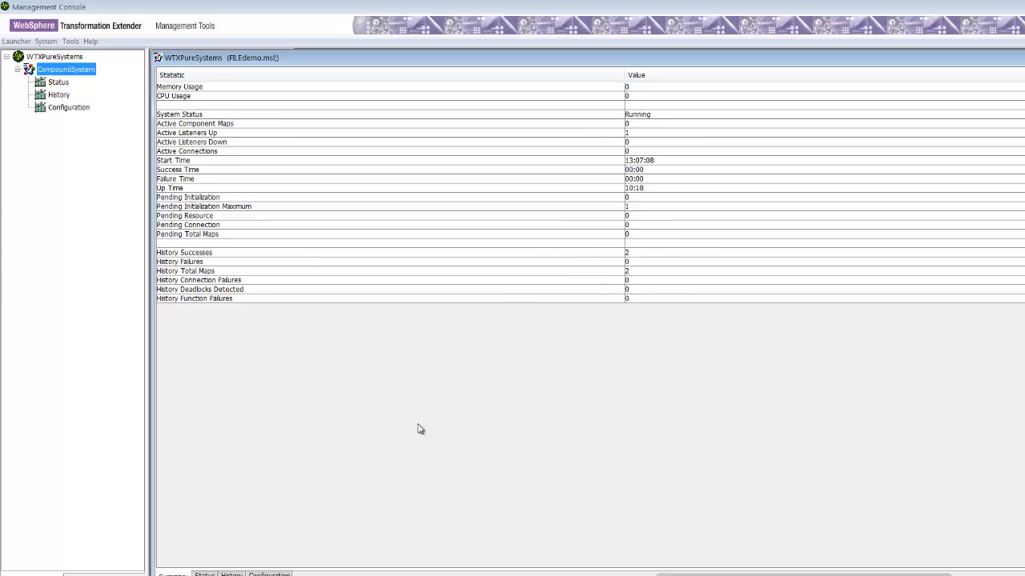
left_click(442, 575)
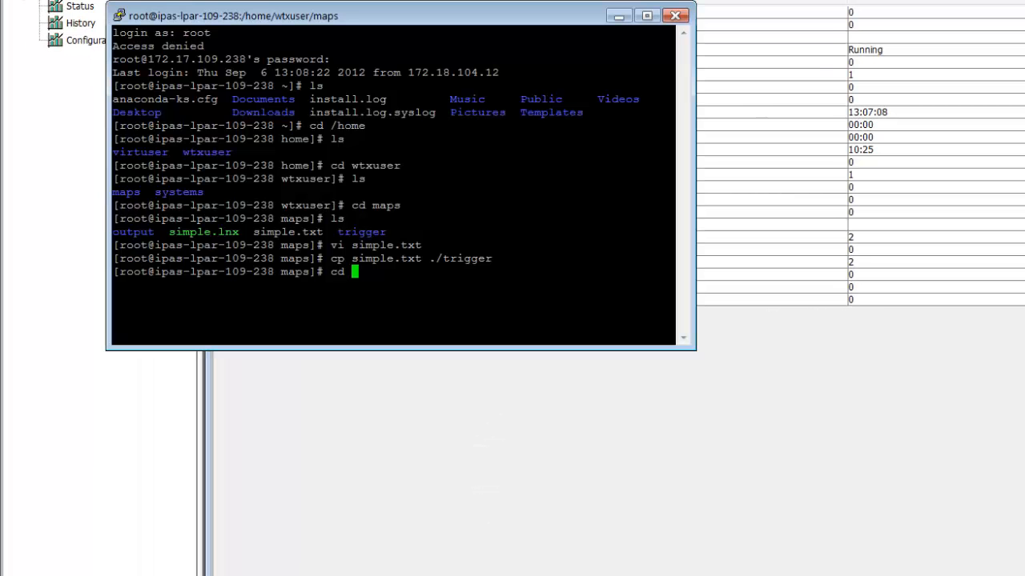
type("output")
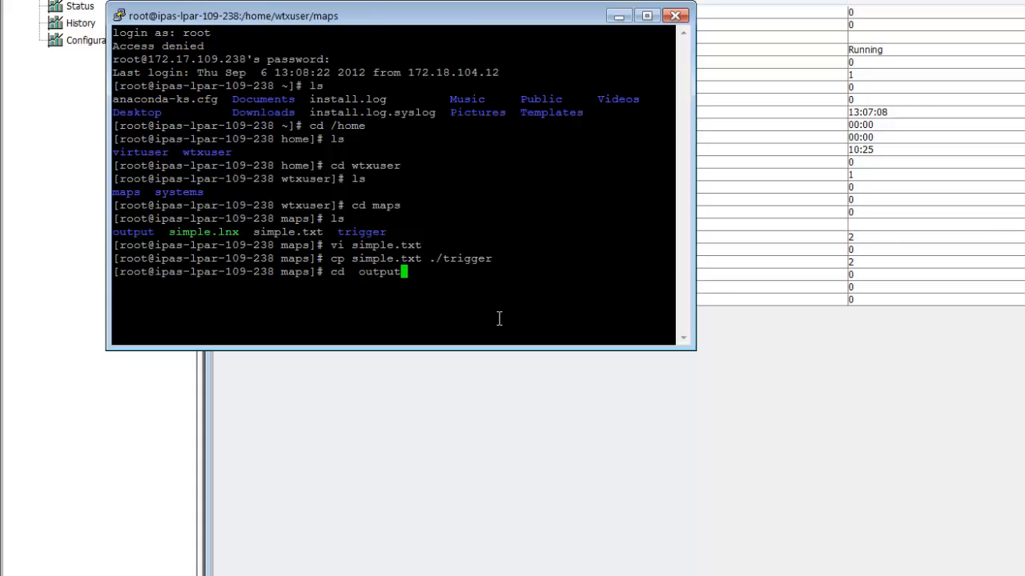
key("Return")
type("ls")
key("Return")
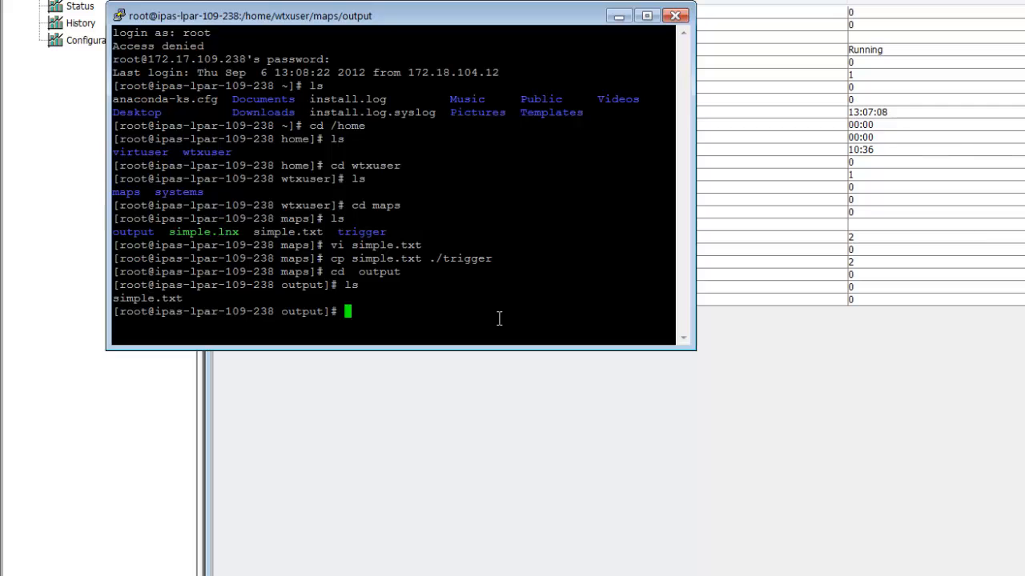
- Return to the maps directory and create demo.txt in vi containing the line "This is a test", saving it
type("cd ..")
key("Return")
type("ls")
key("Return")
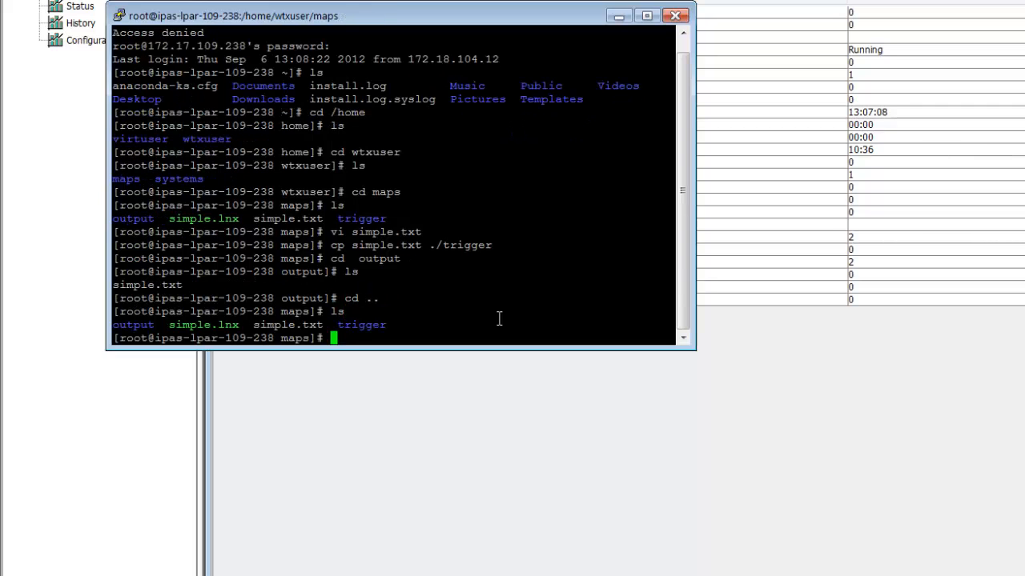
type("vi si")
key("Tab")
key("BackSpace")
key("BackSpace")
key("BackSpace")
key("BackSpace")
key("BackSpace")
key("BackSpace")
key("BackSpace")
type("demo.txt")
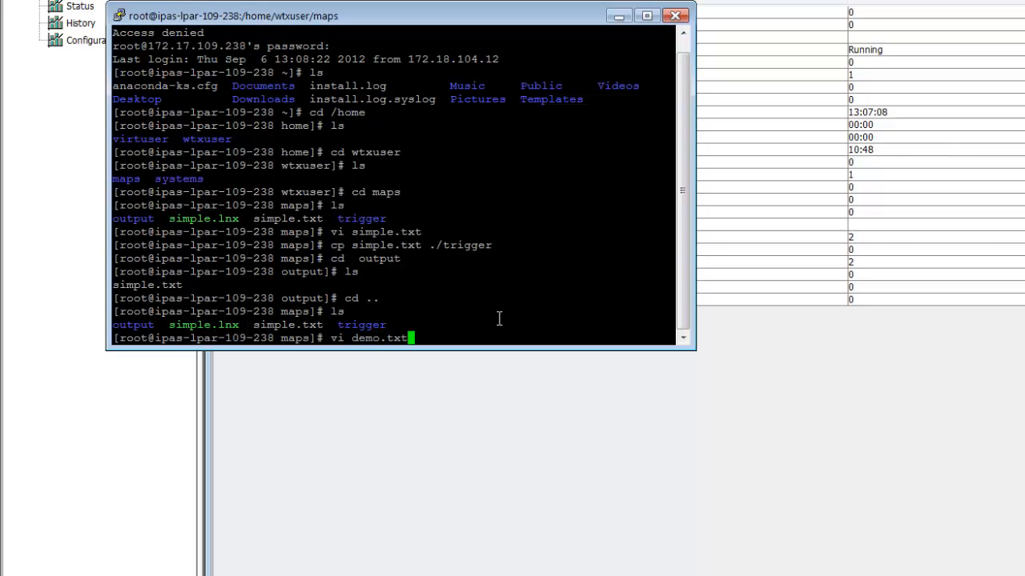
key("Return")
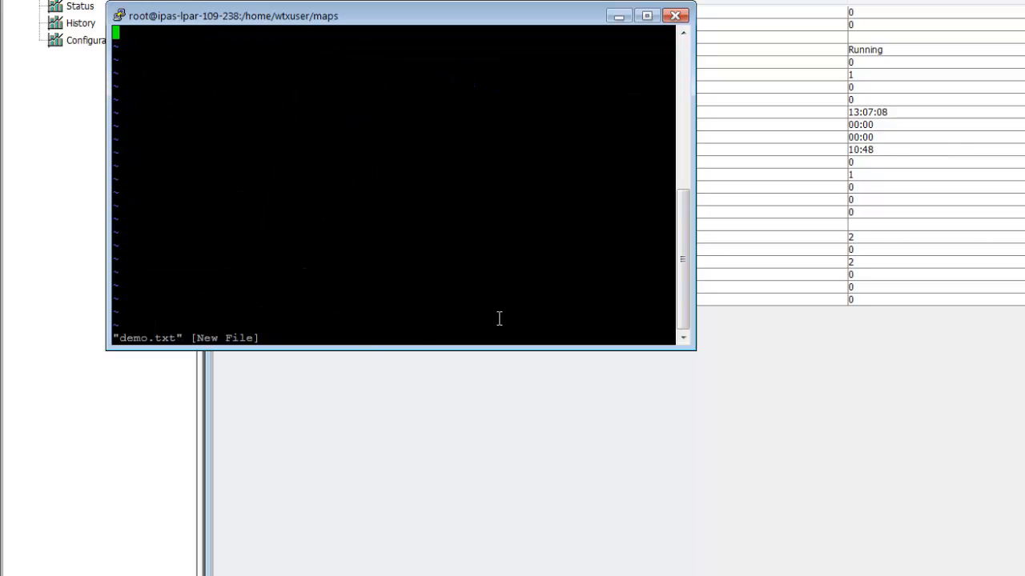
type("ia")
key("BackSpace")
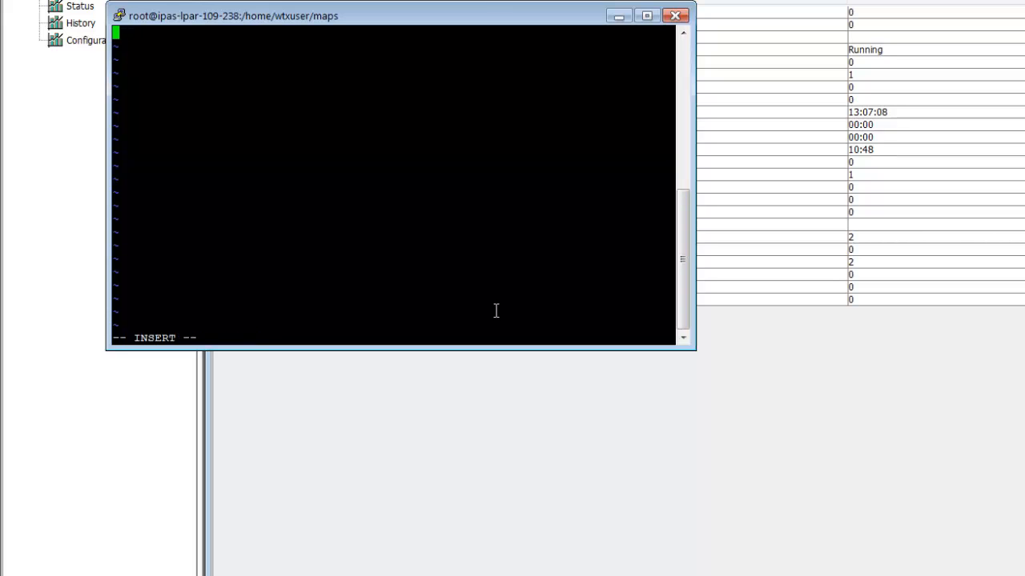
type("This is a test")
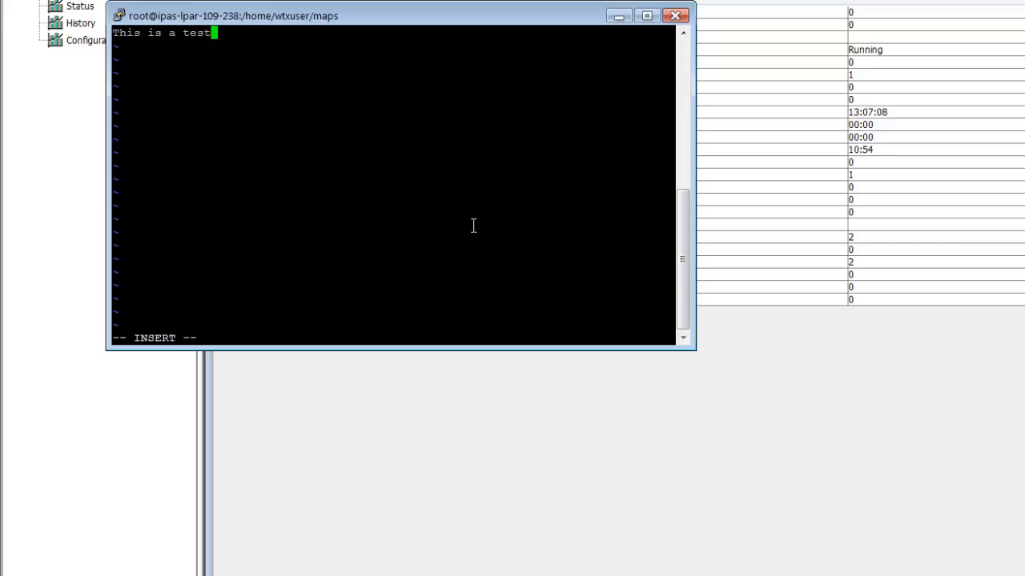
key("Escape")
type(":wq")
key("Return")
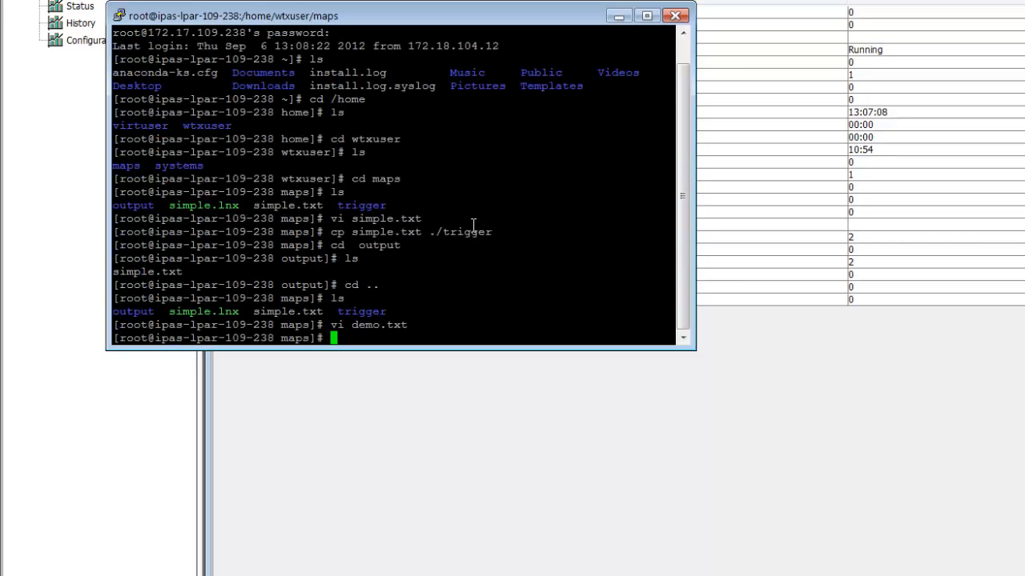
- Copy demo.txt into the ./trigger directory to trigger the map again
type("cp demot")
key("BackSpace")
type(".txt ")
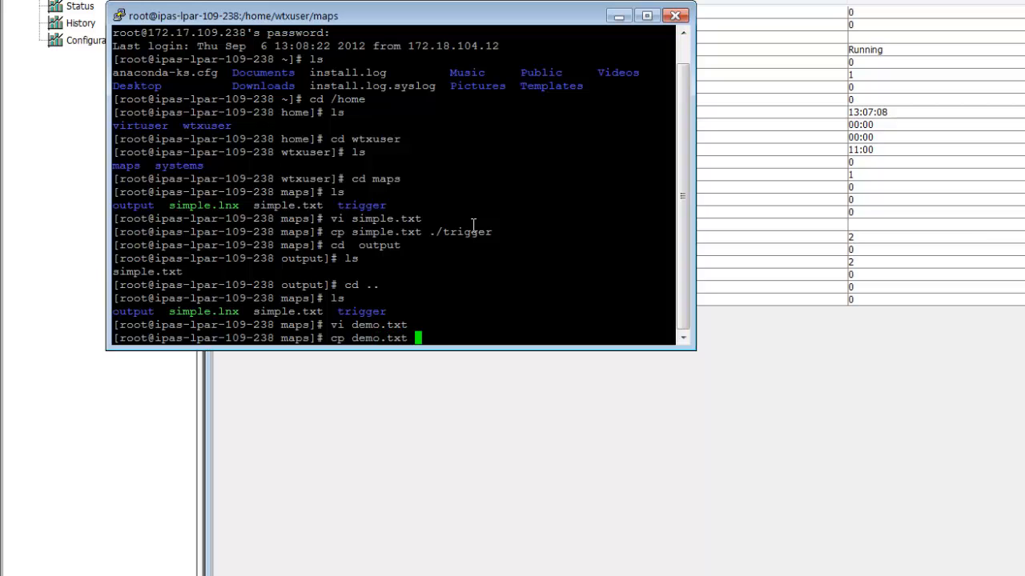
type("./trigger")
key("Return")
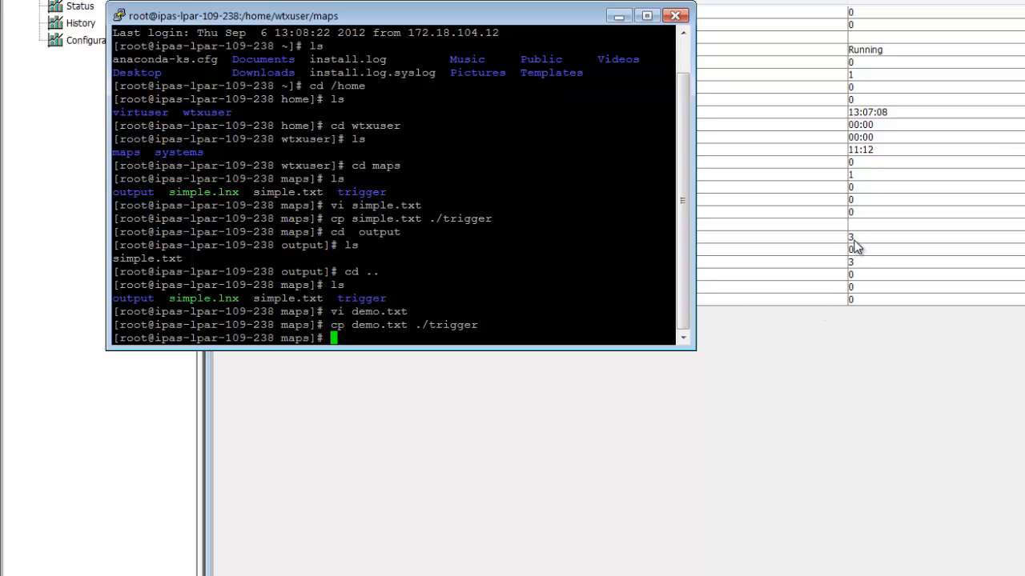
- Change into the output directory and list its files to check the map's results
type("cd outp")
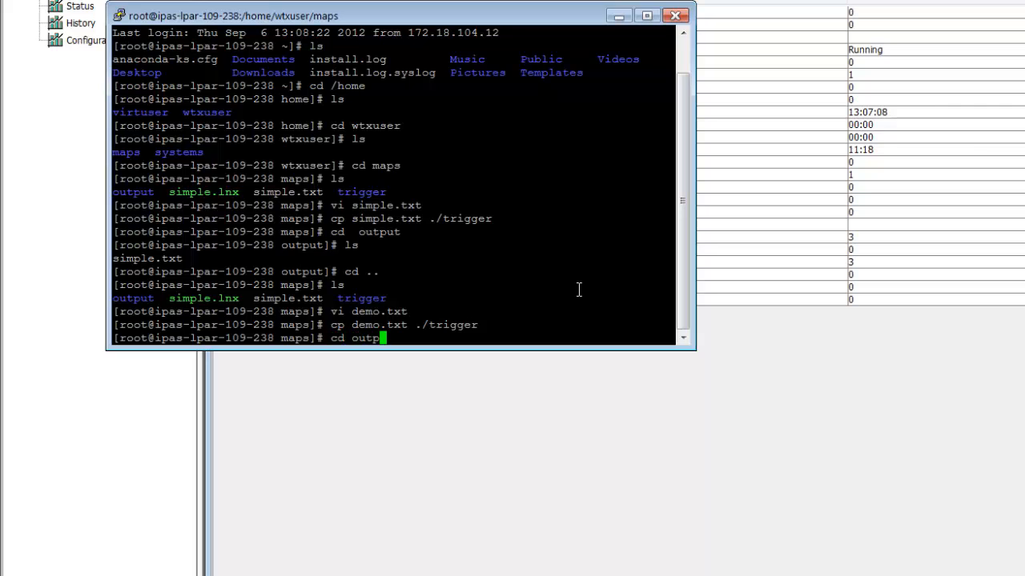
type("ut")
key("Return")
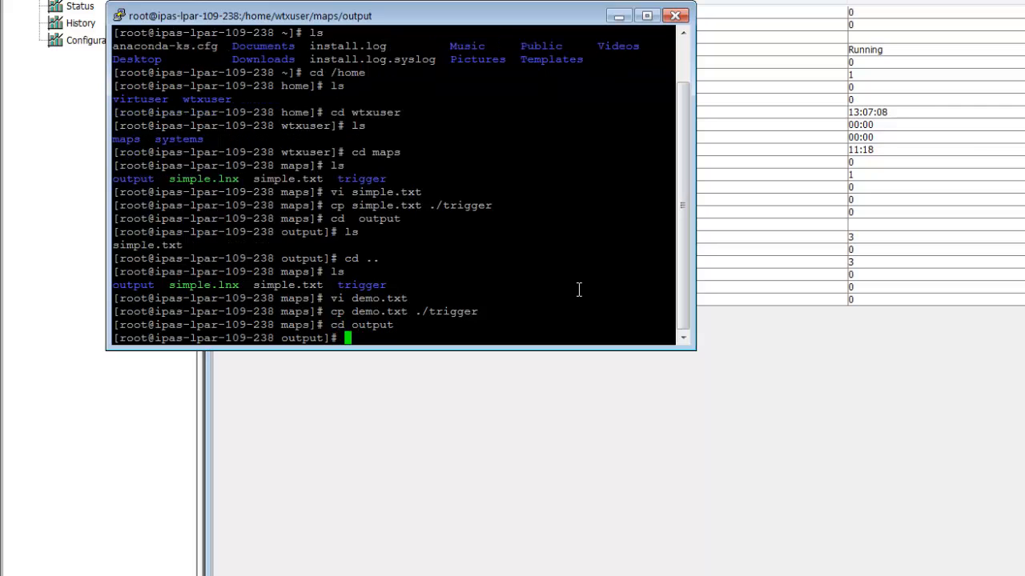
type("ls")
key("Return")
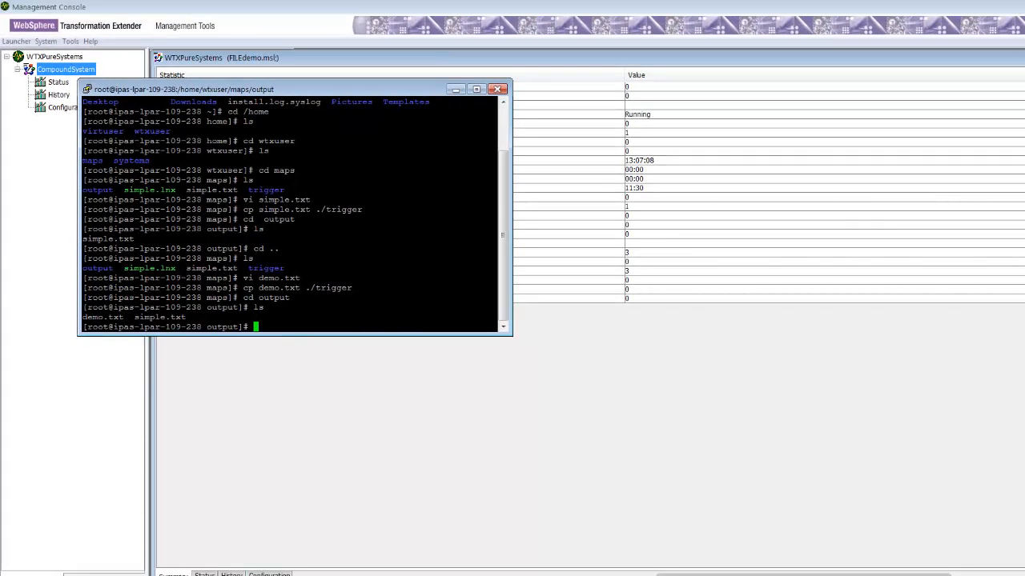
- Switch to the You Tube Demo presentation and run its slide show through to the closing slide
left_click(336, 575)
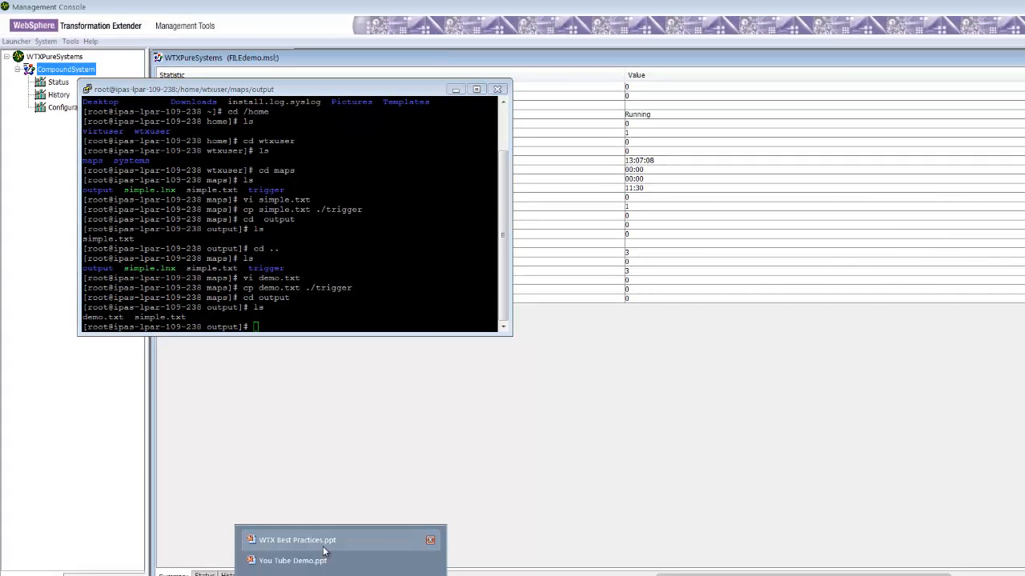
left_click(292, 561)
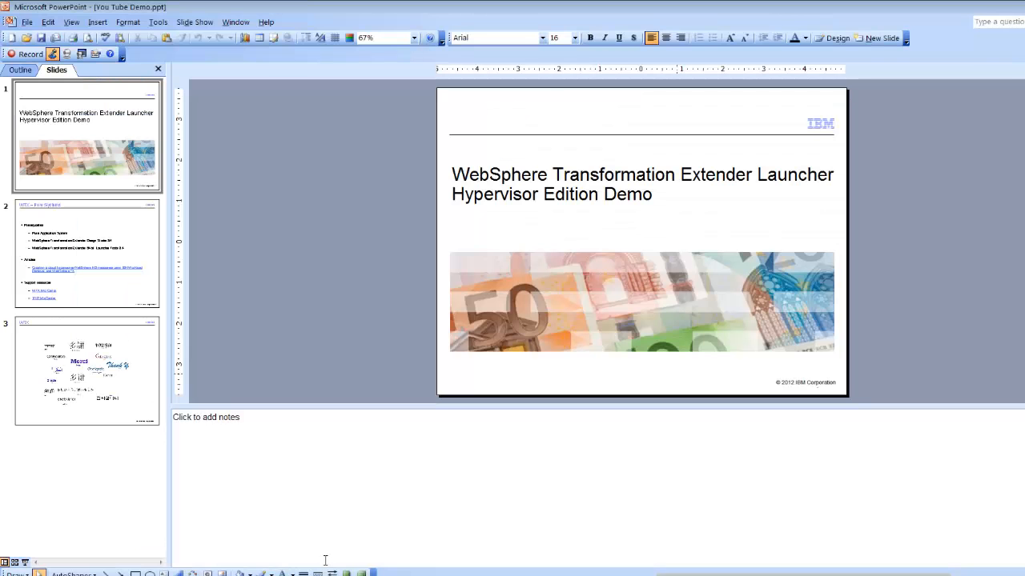
left_click(24, 563)
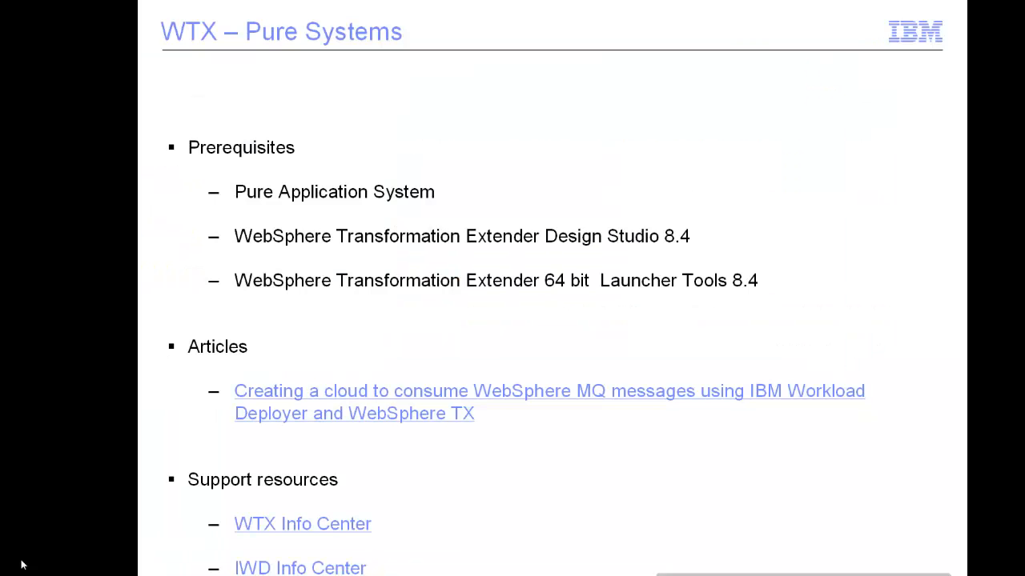
left_click(22, 565)
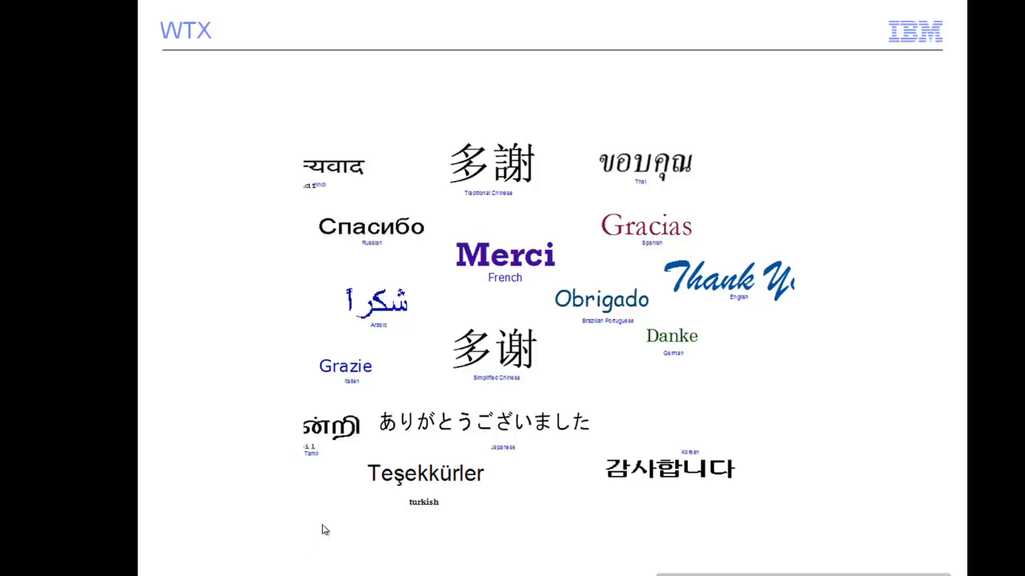
- Switch to Firefox and open the developerWorks article on creating a cloud to consume WebSphere MQ messages
key("alt+Tab")
key("alt+Tab")
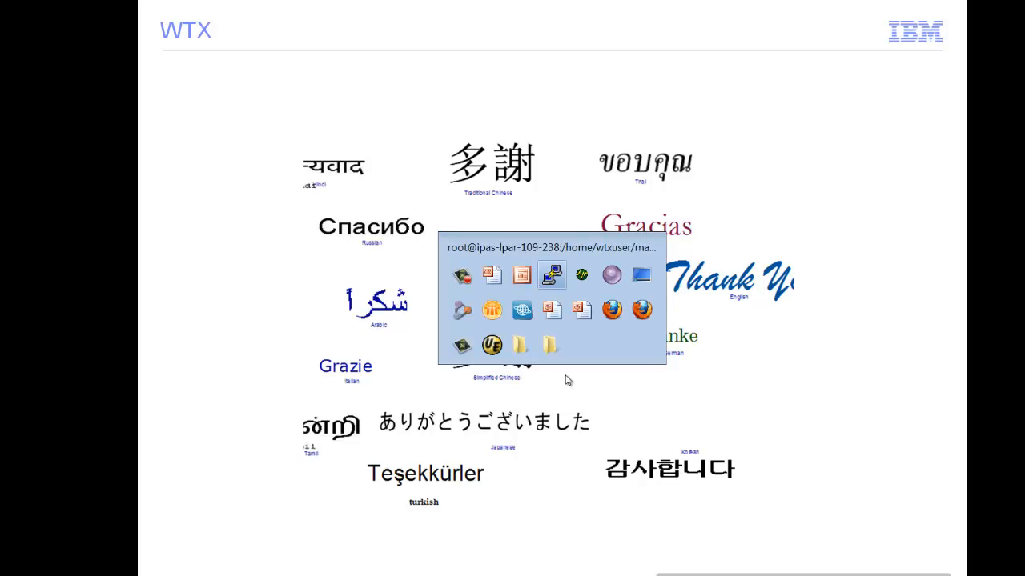
key("alt+Tab")
key("alt+Tab")
key("alt+Tab")
key("alt+Tab")
key("alt+Tab")
key("alt+Tab")
key("alt+Tab")
key("alt+Tab")
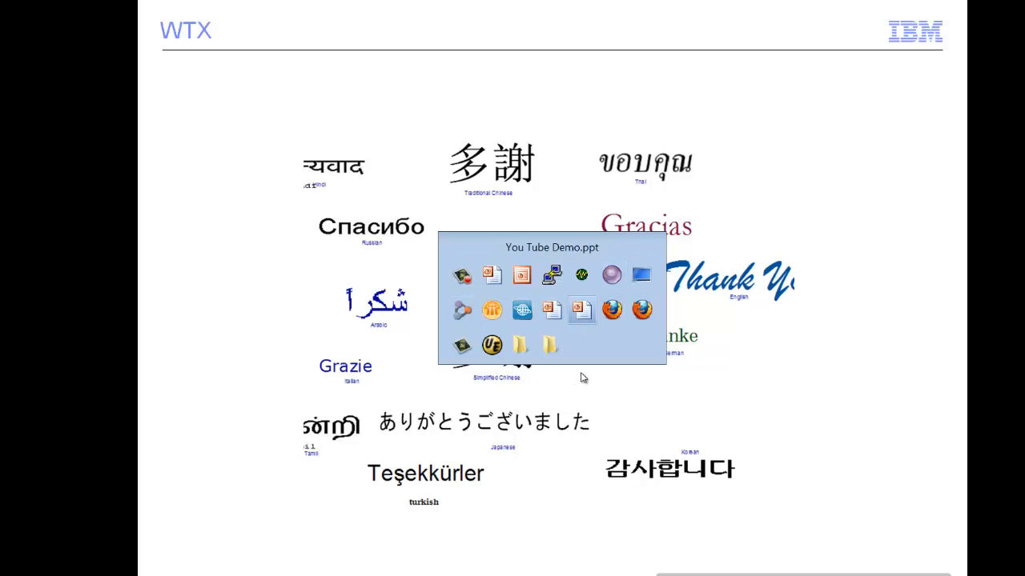
key("alt+Tab")
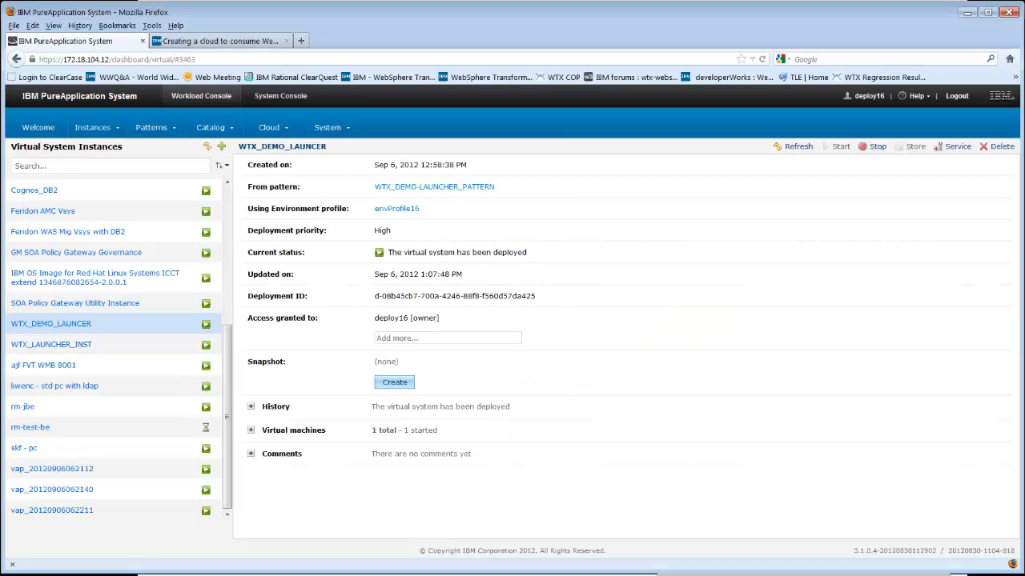
left_click(245, 41)
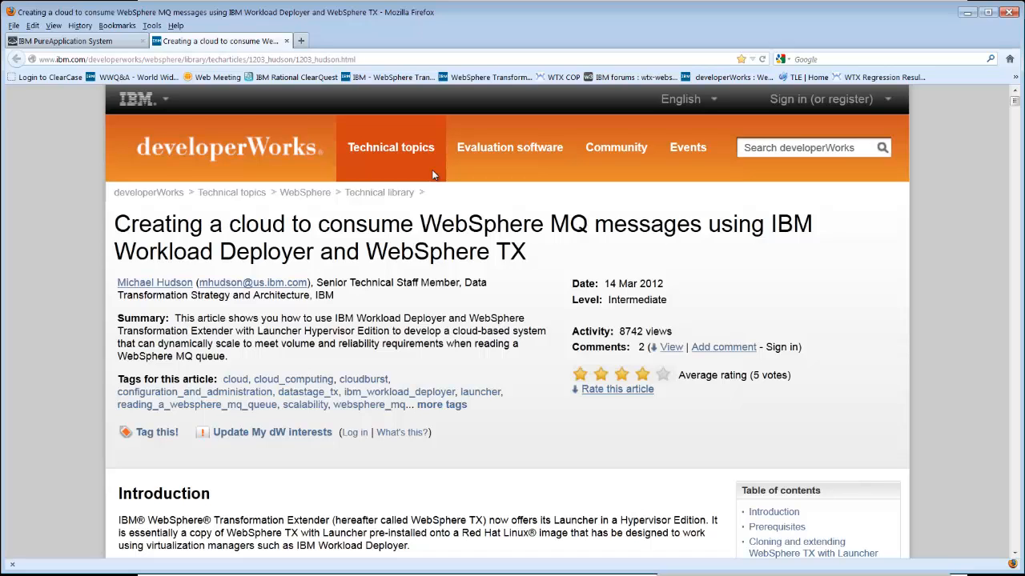
scroll(432, 174, "down", 8)
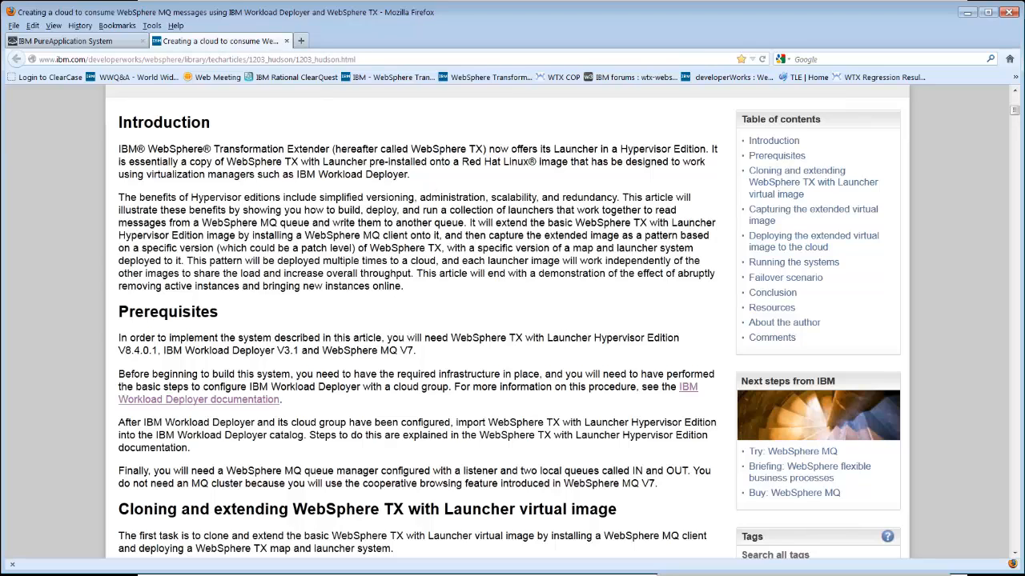
left_click(392, 575)
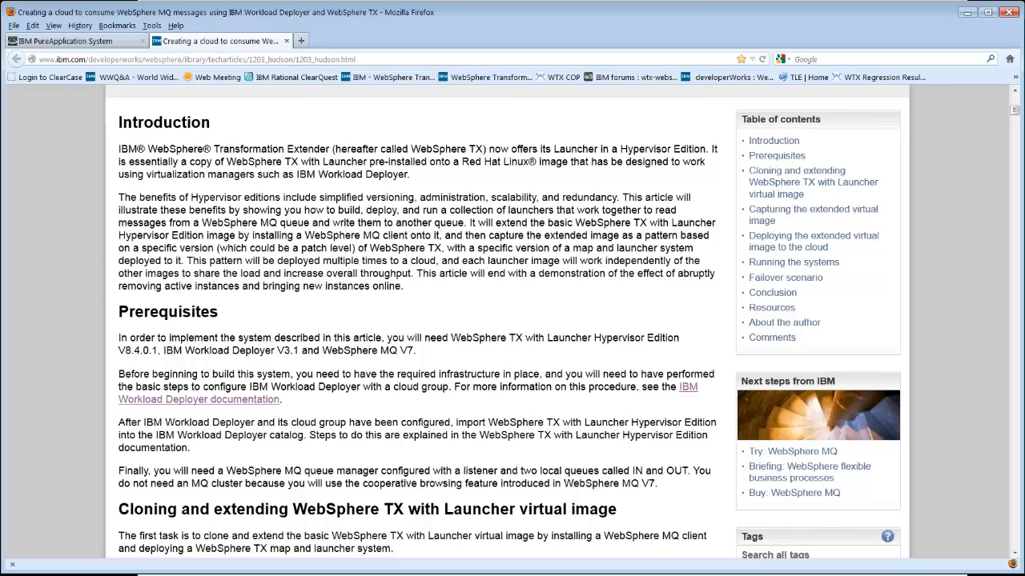
left_click(716, 575)
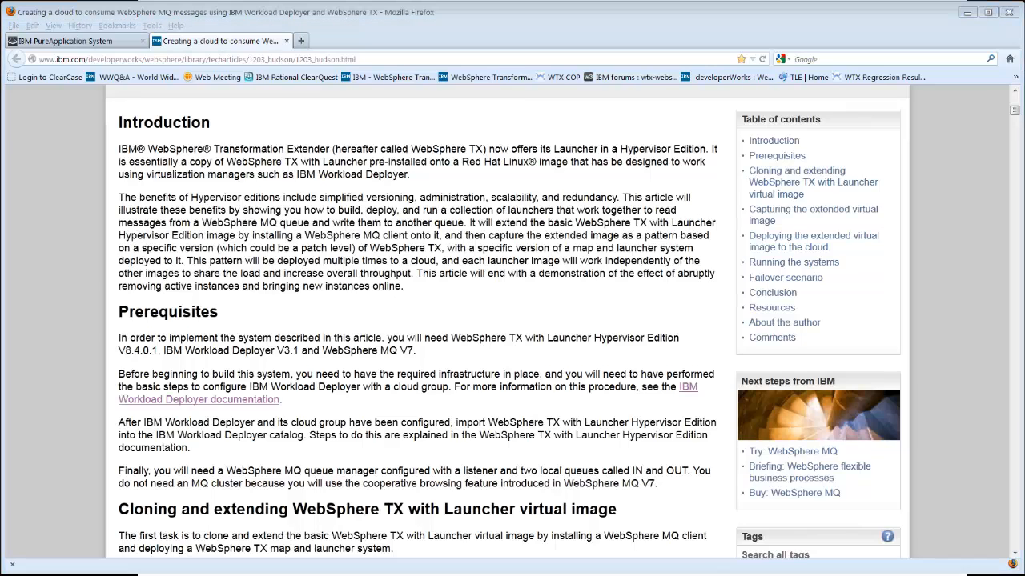
left_click(969, 535)
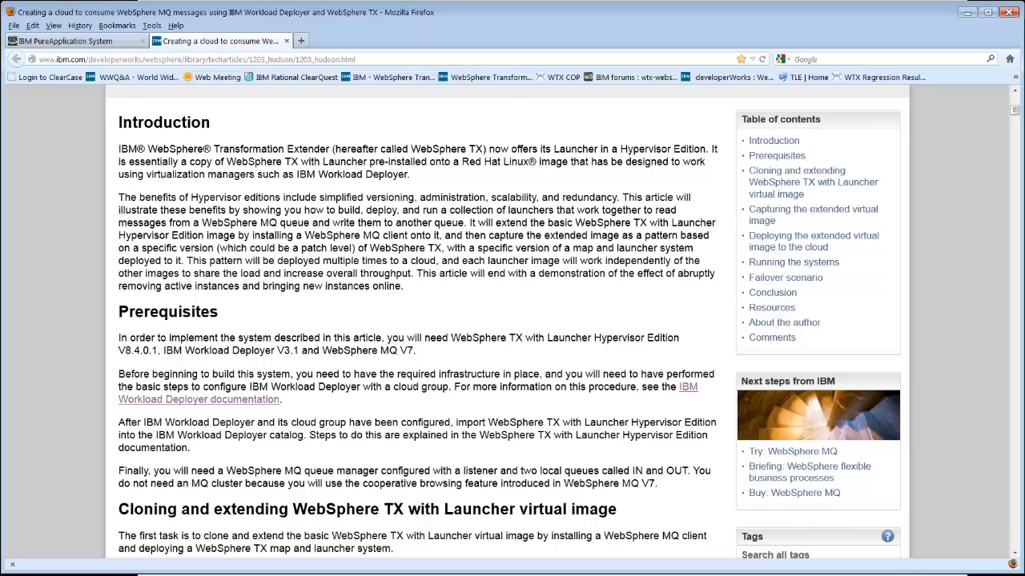
- Scroll down through the developerWorks article to review its deployment figures and system-creation instructions
left_click(1015, 554)
scroll(1015, 553, "down", 15)
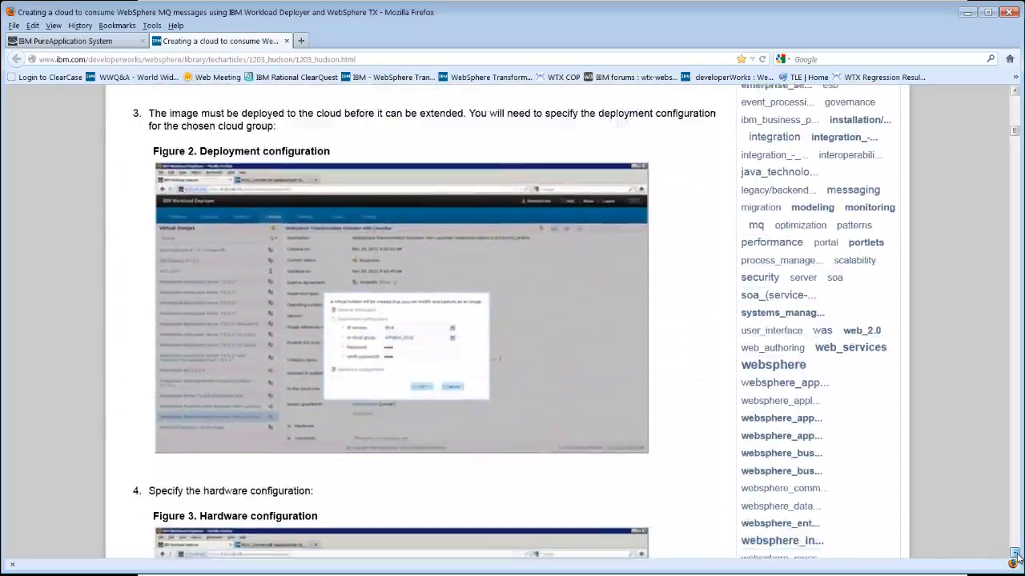
scroll(1013, 546, "down", 15)
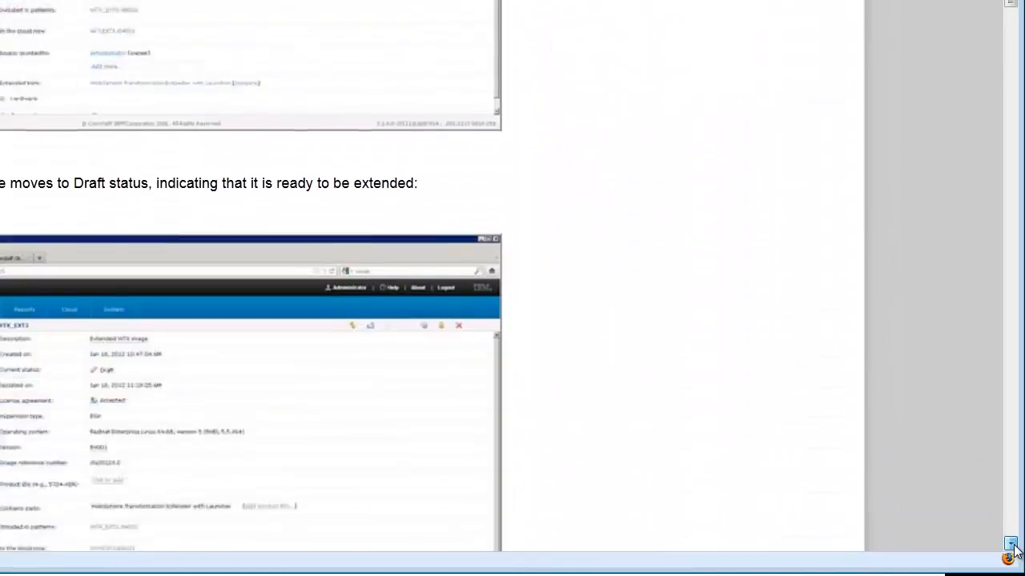
scroll(1013, 547, "down", 15)
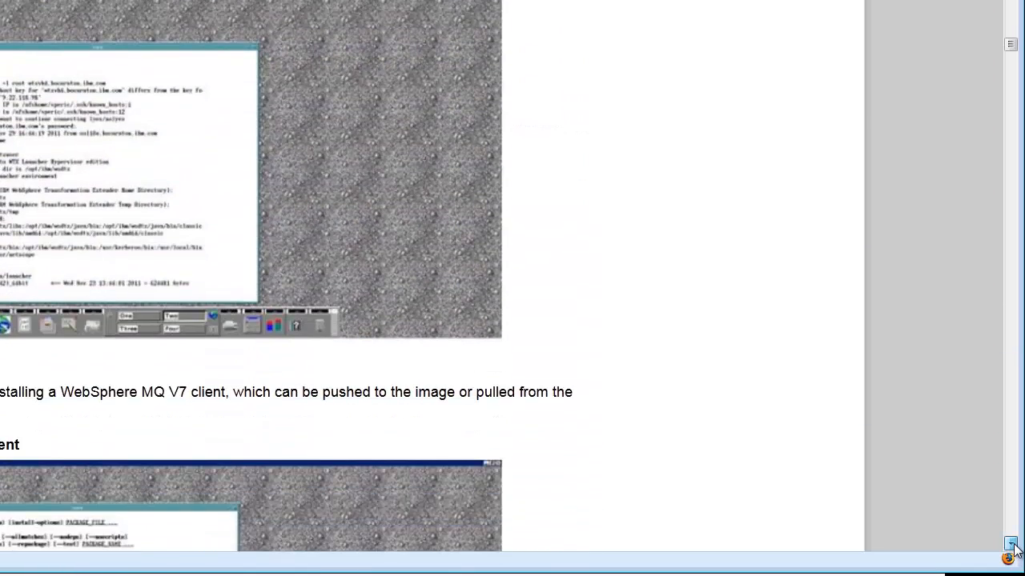
scroll(1013, 547, "down", 10)
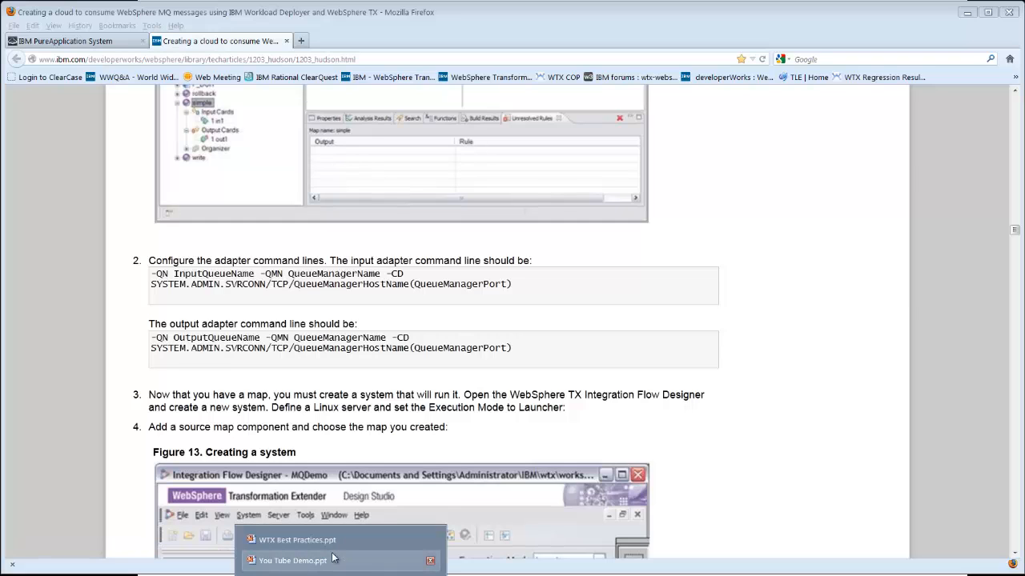
- Switch back to the You Tube Demo presentation in PowerPoint
left_click(334, 564)
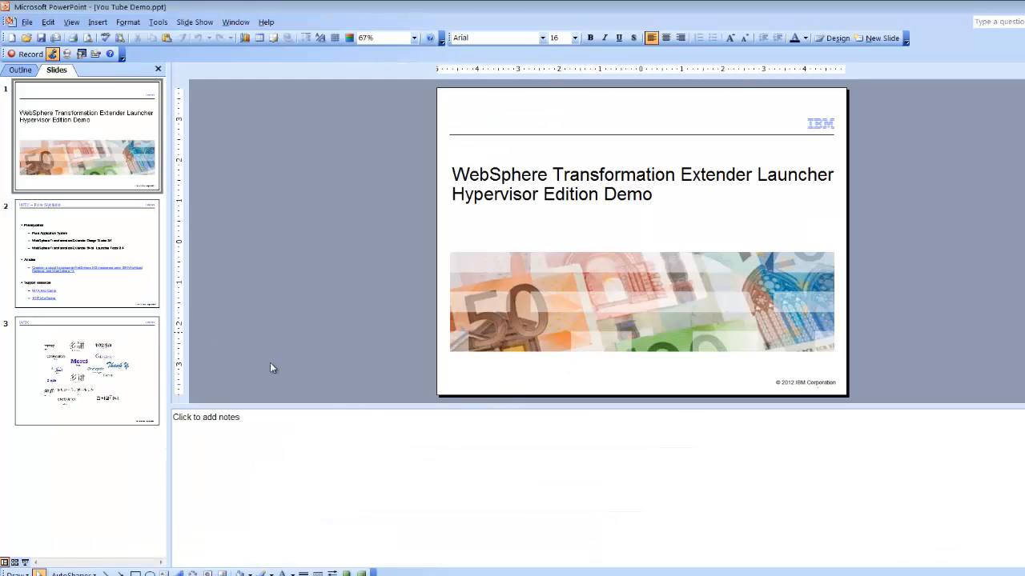